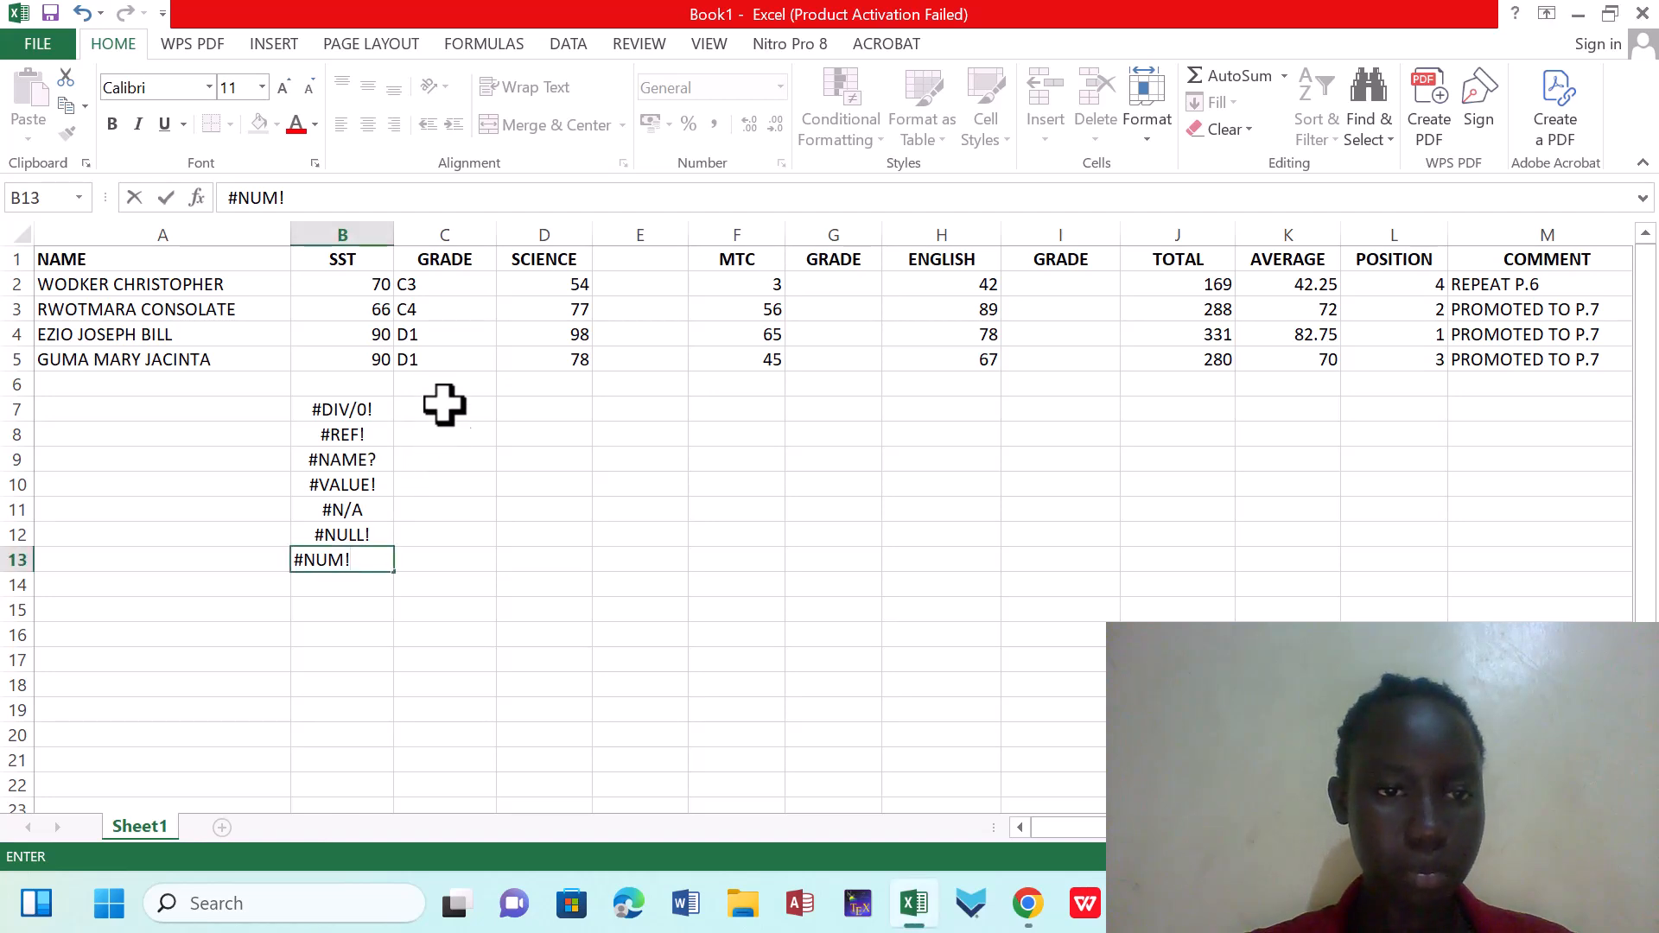
click(642, 286)
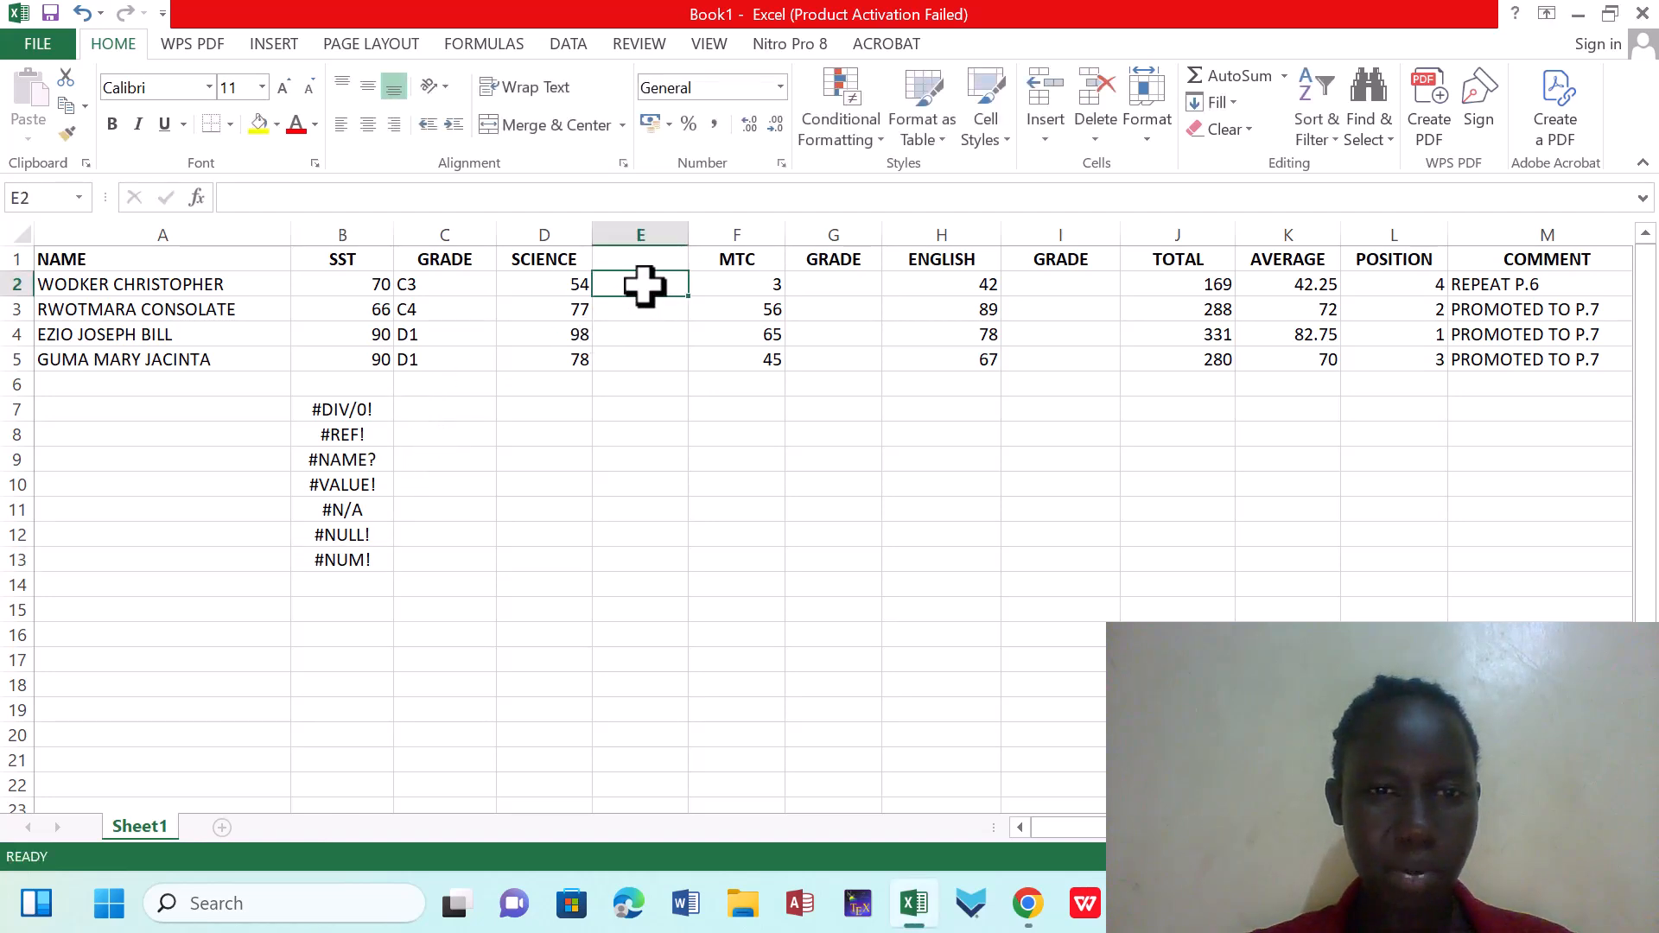
click(428, 406)
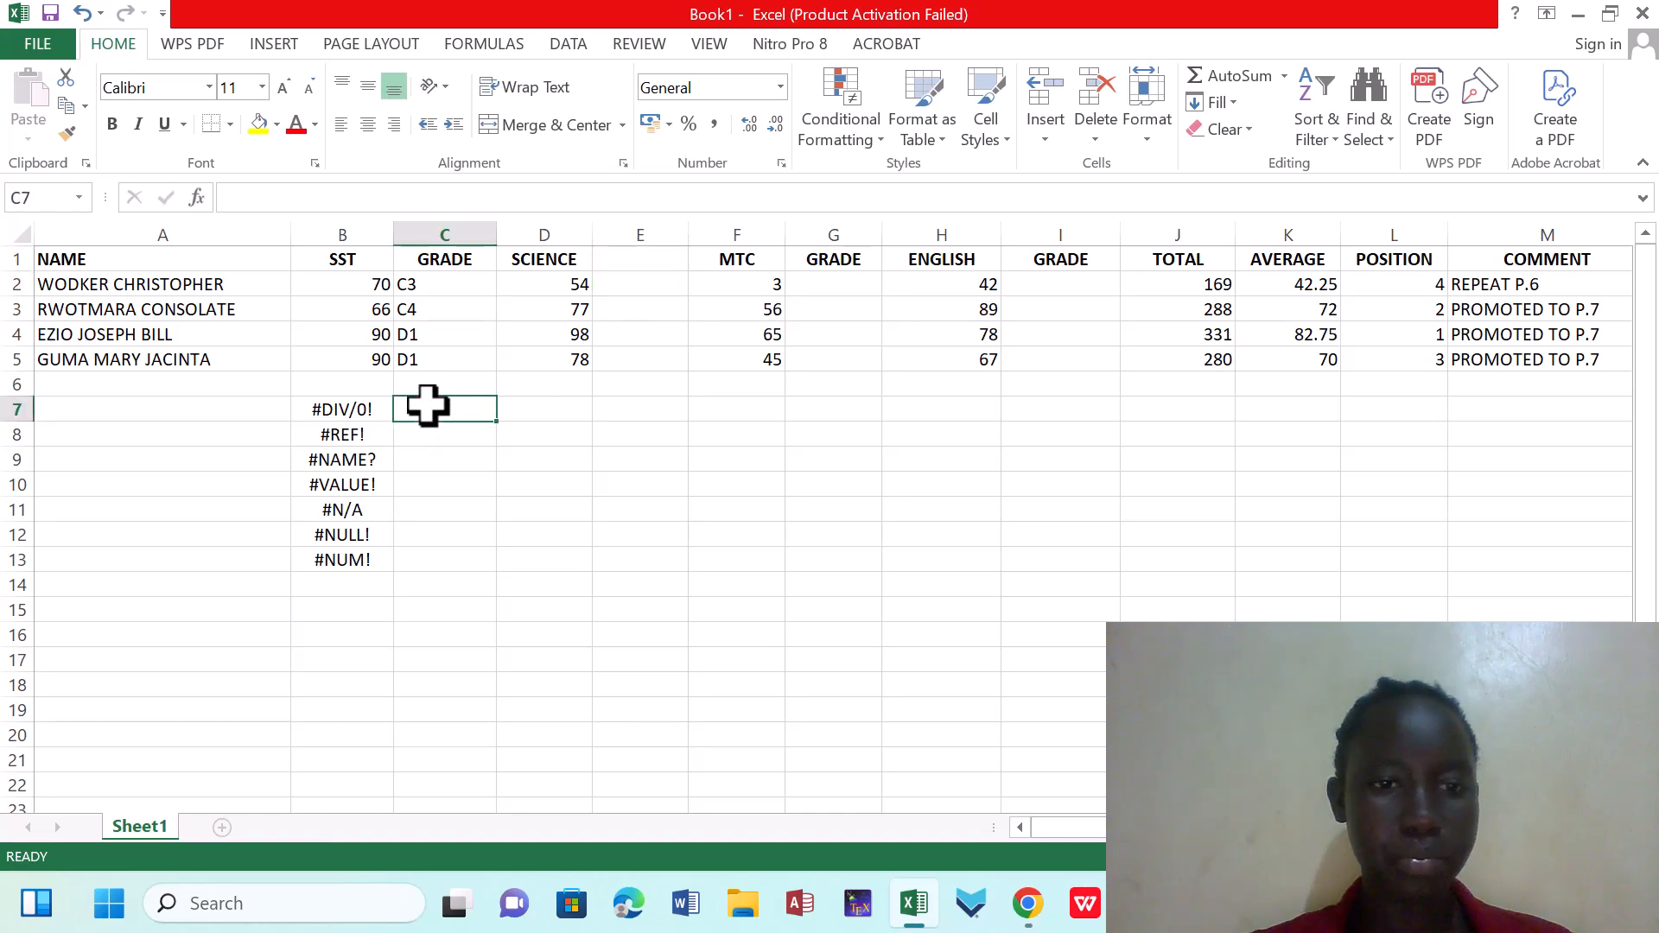
double_click(428, 405)
text(E2)
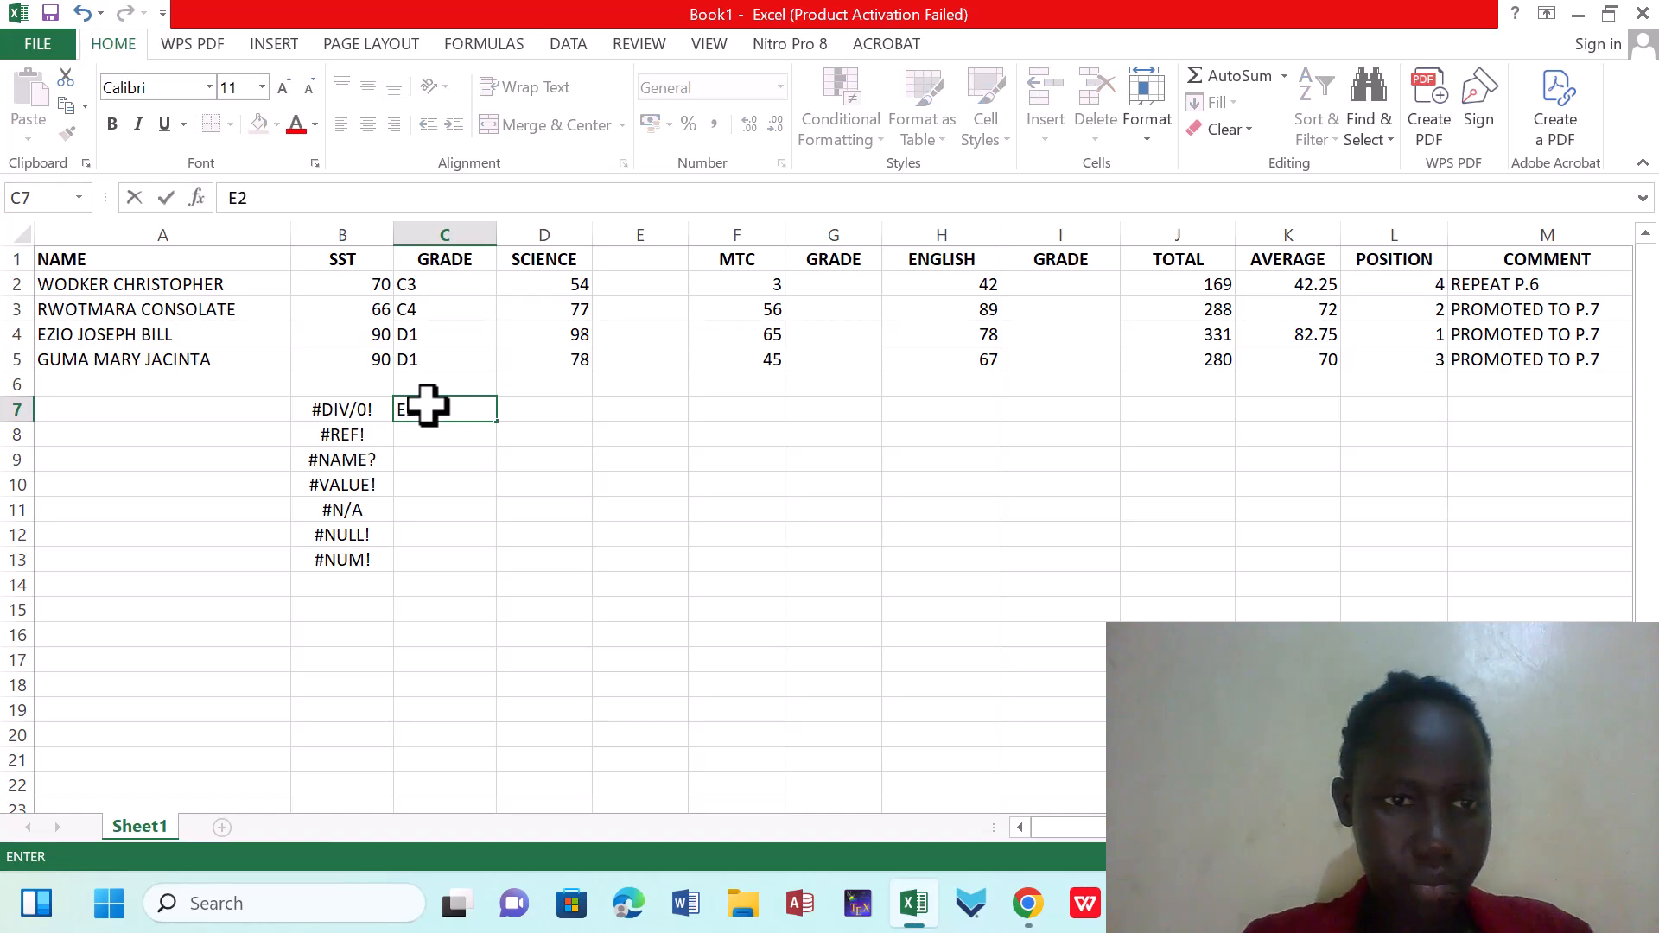
text(/0)
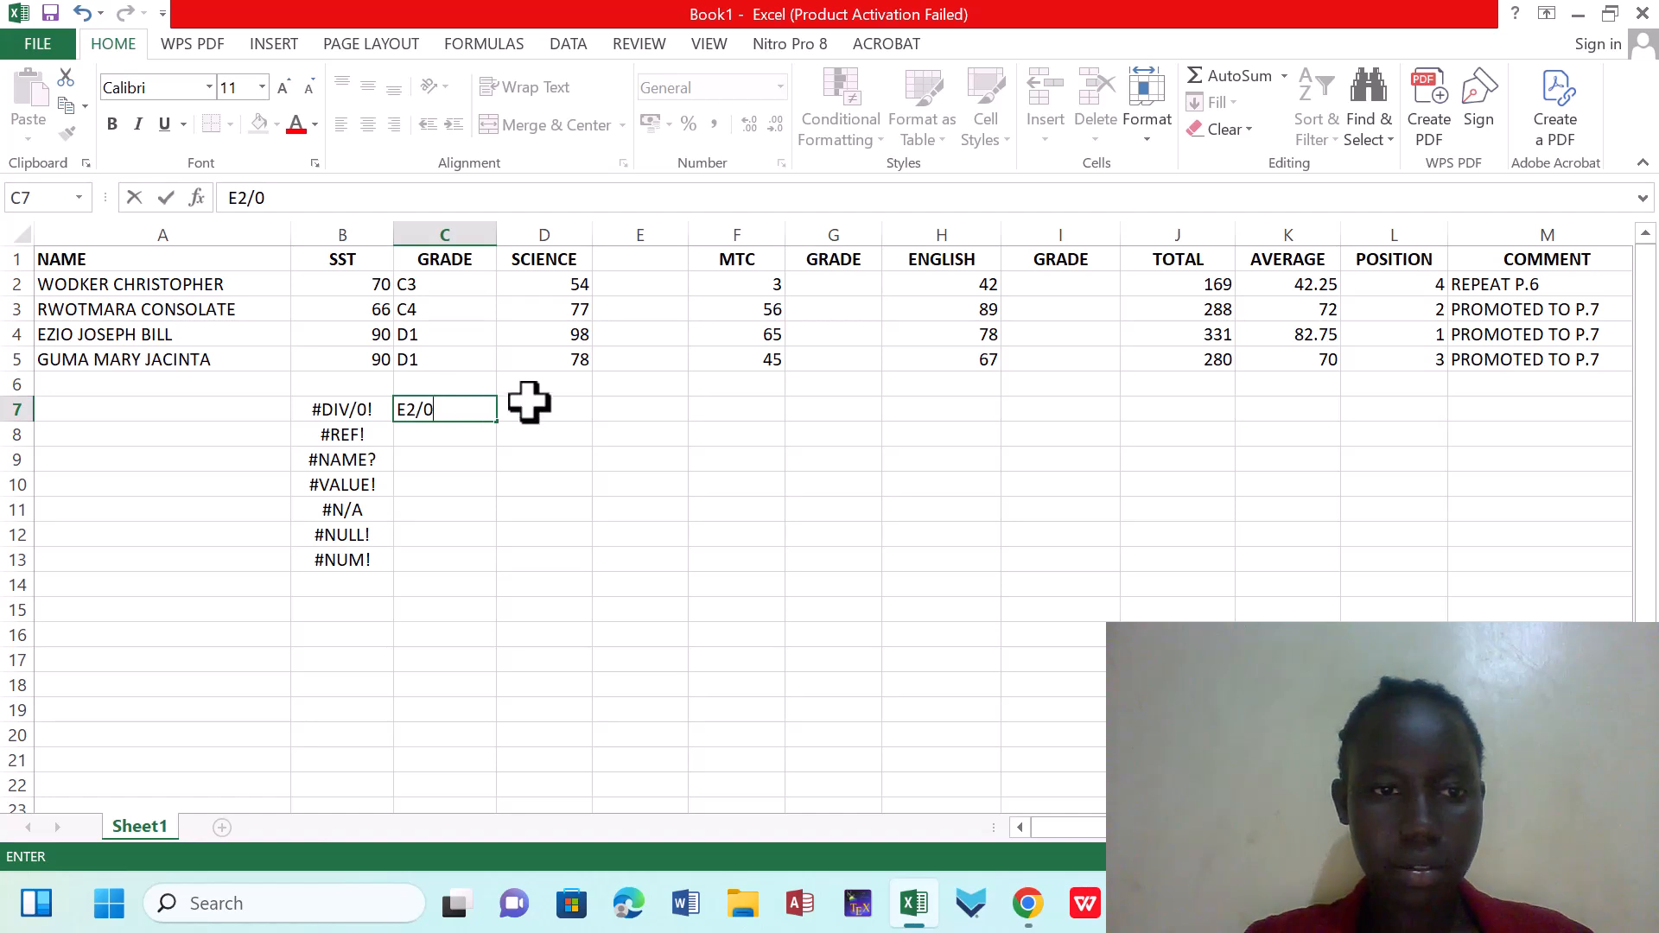
click(564, 412)
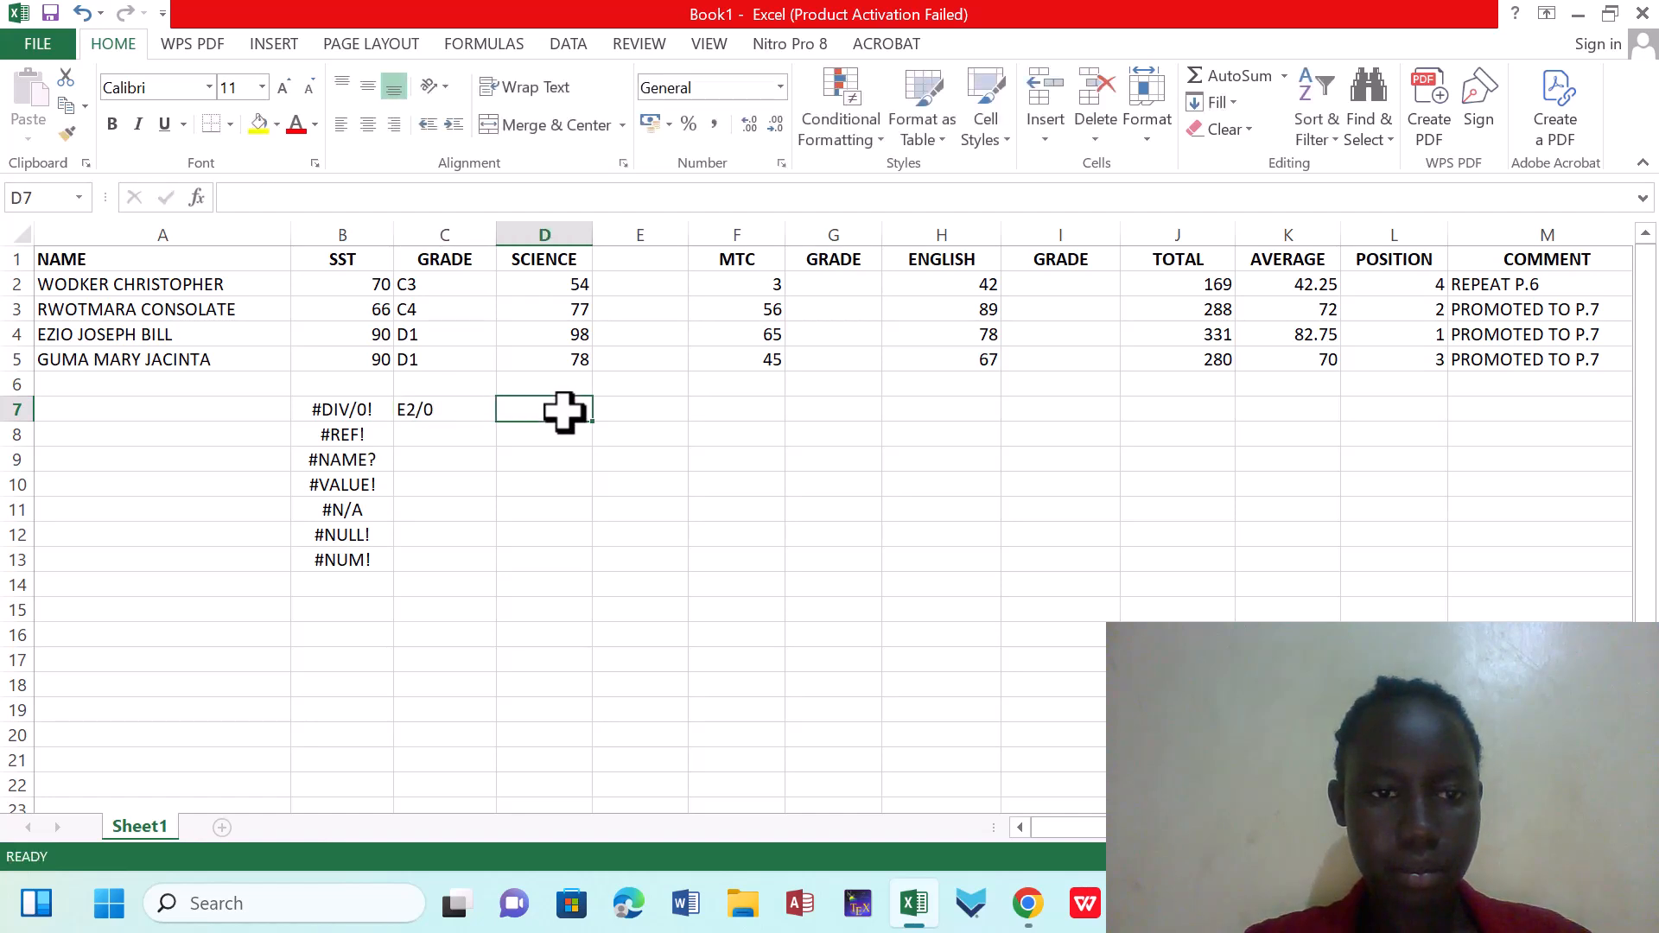
click(462, 409)
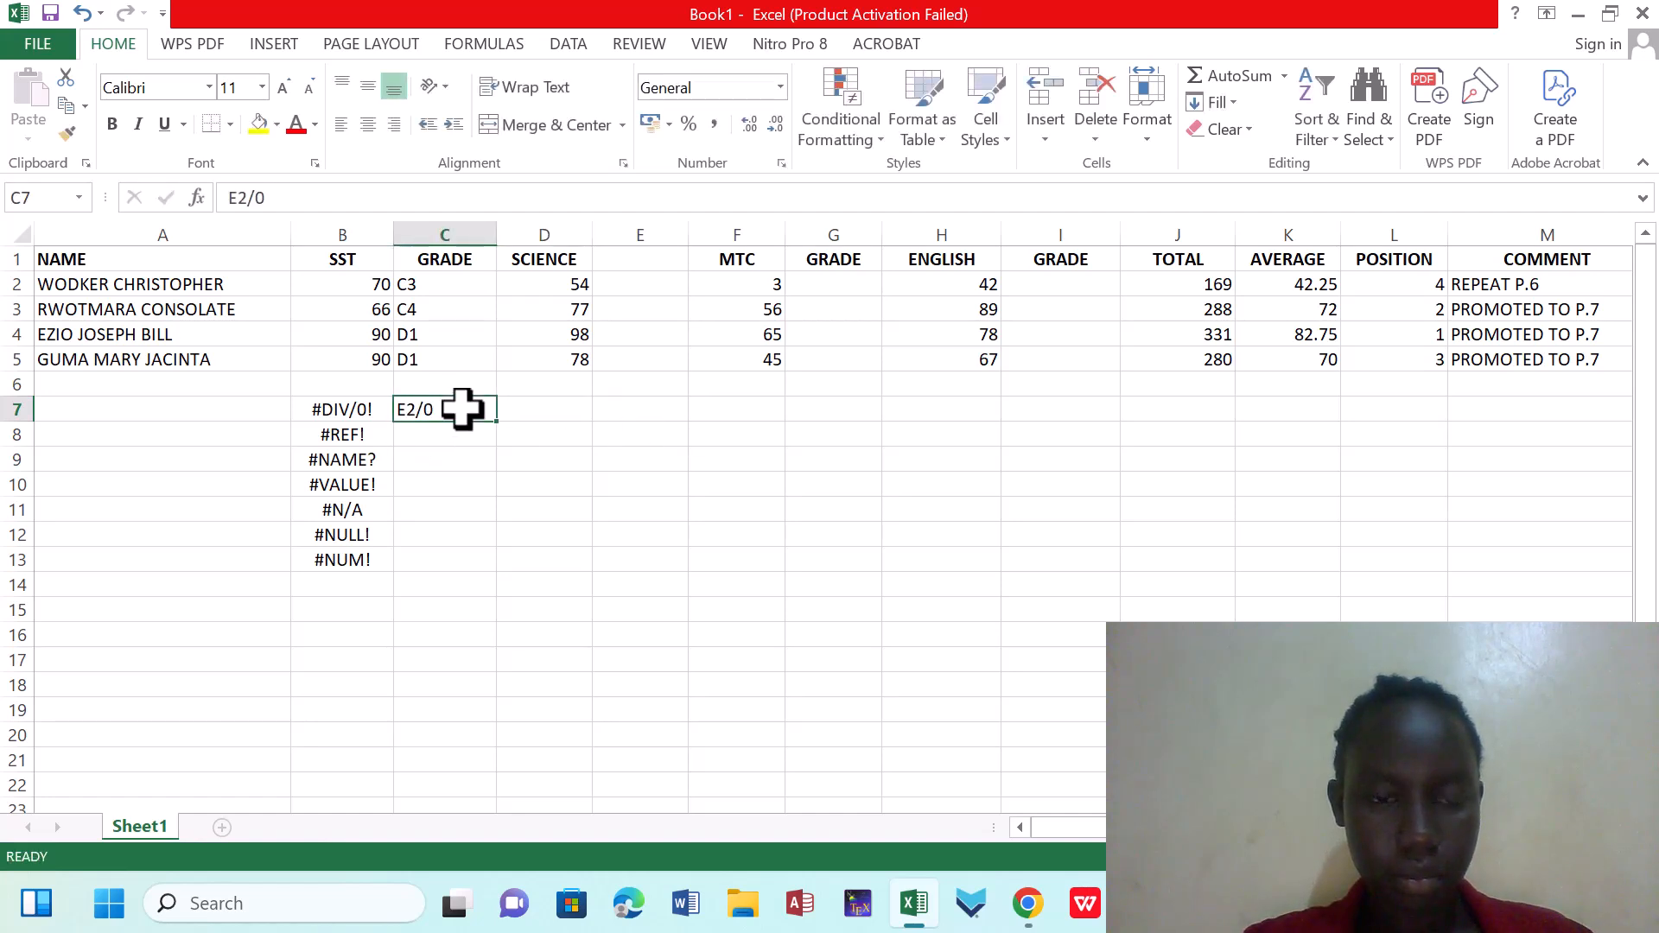
click(1312, 566)
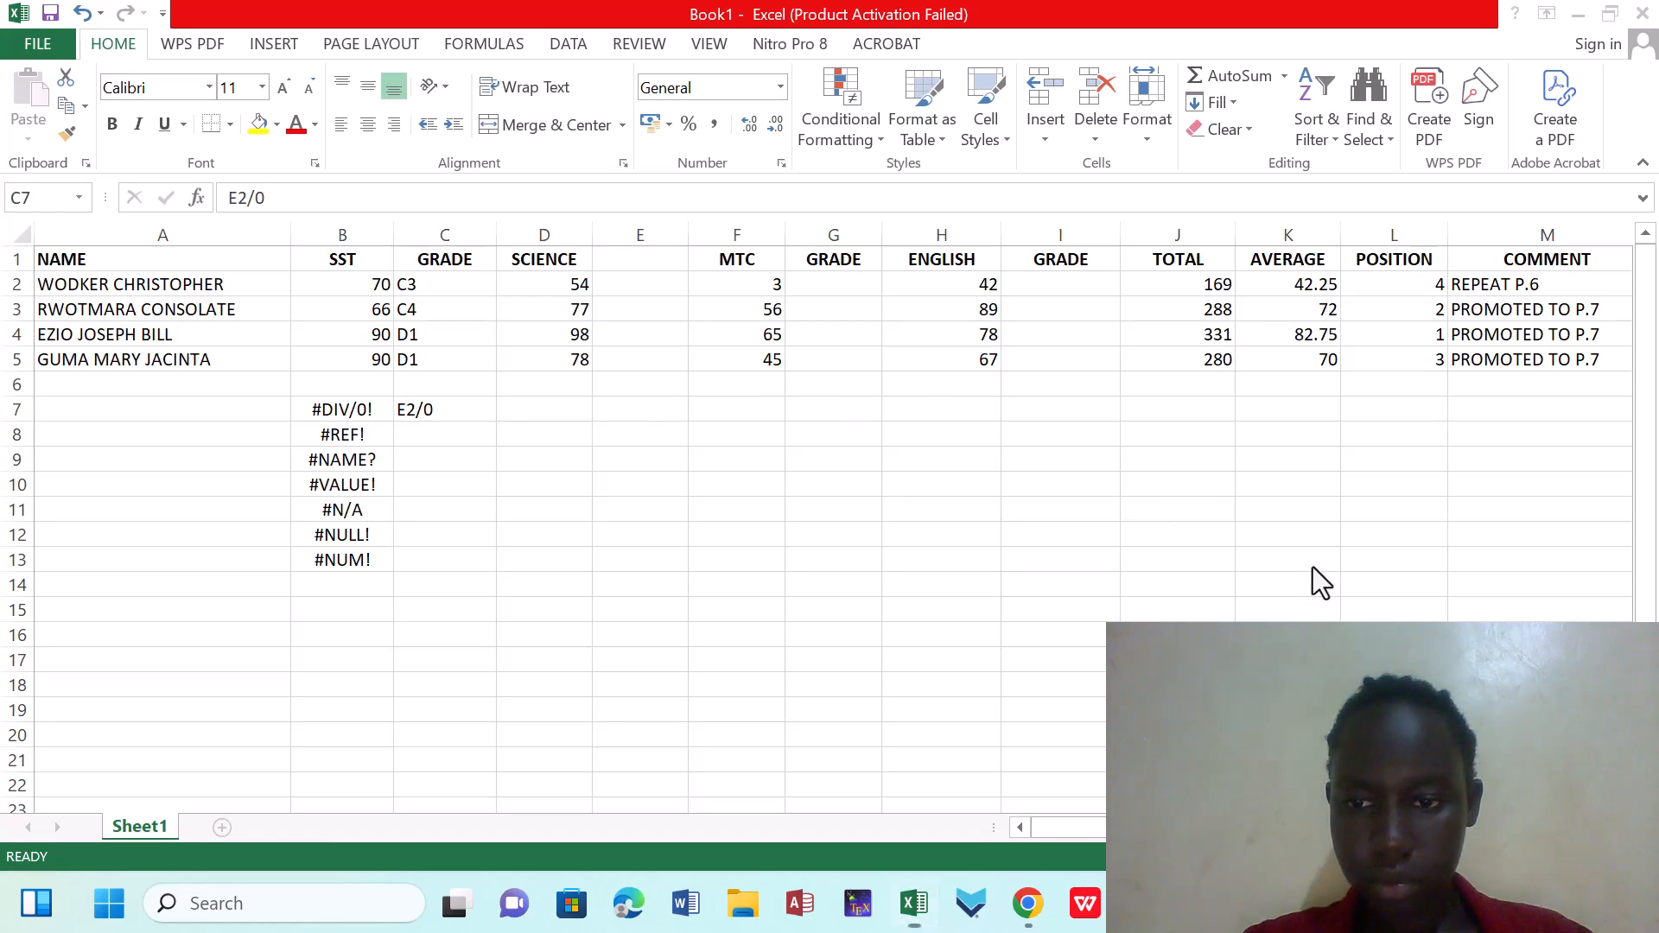
click(401, 409)
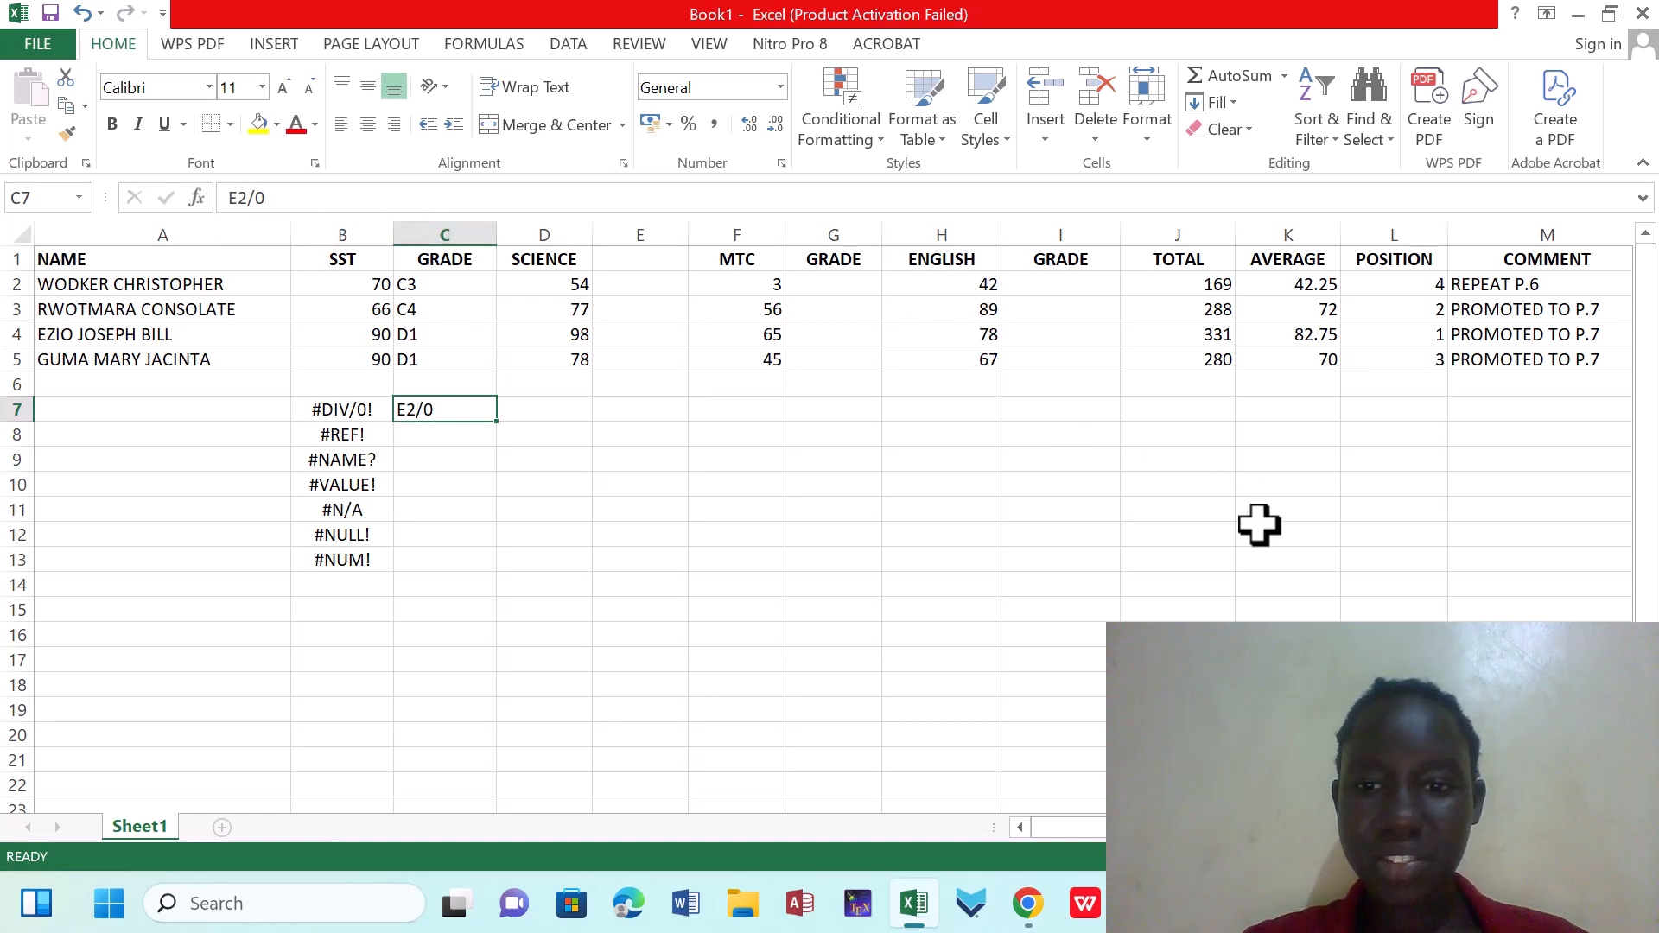
key(BackSpace)
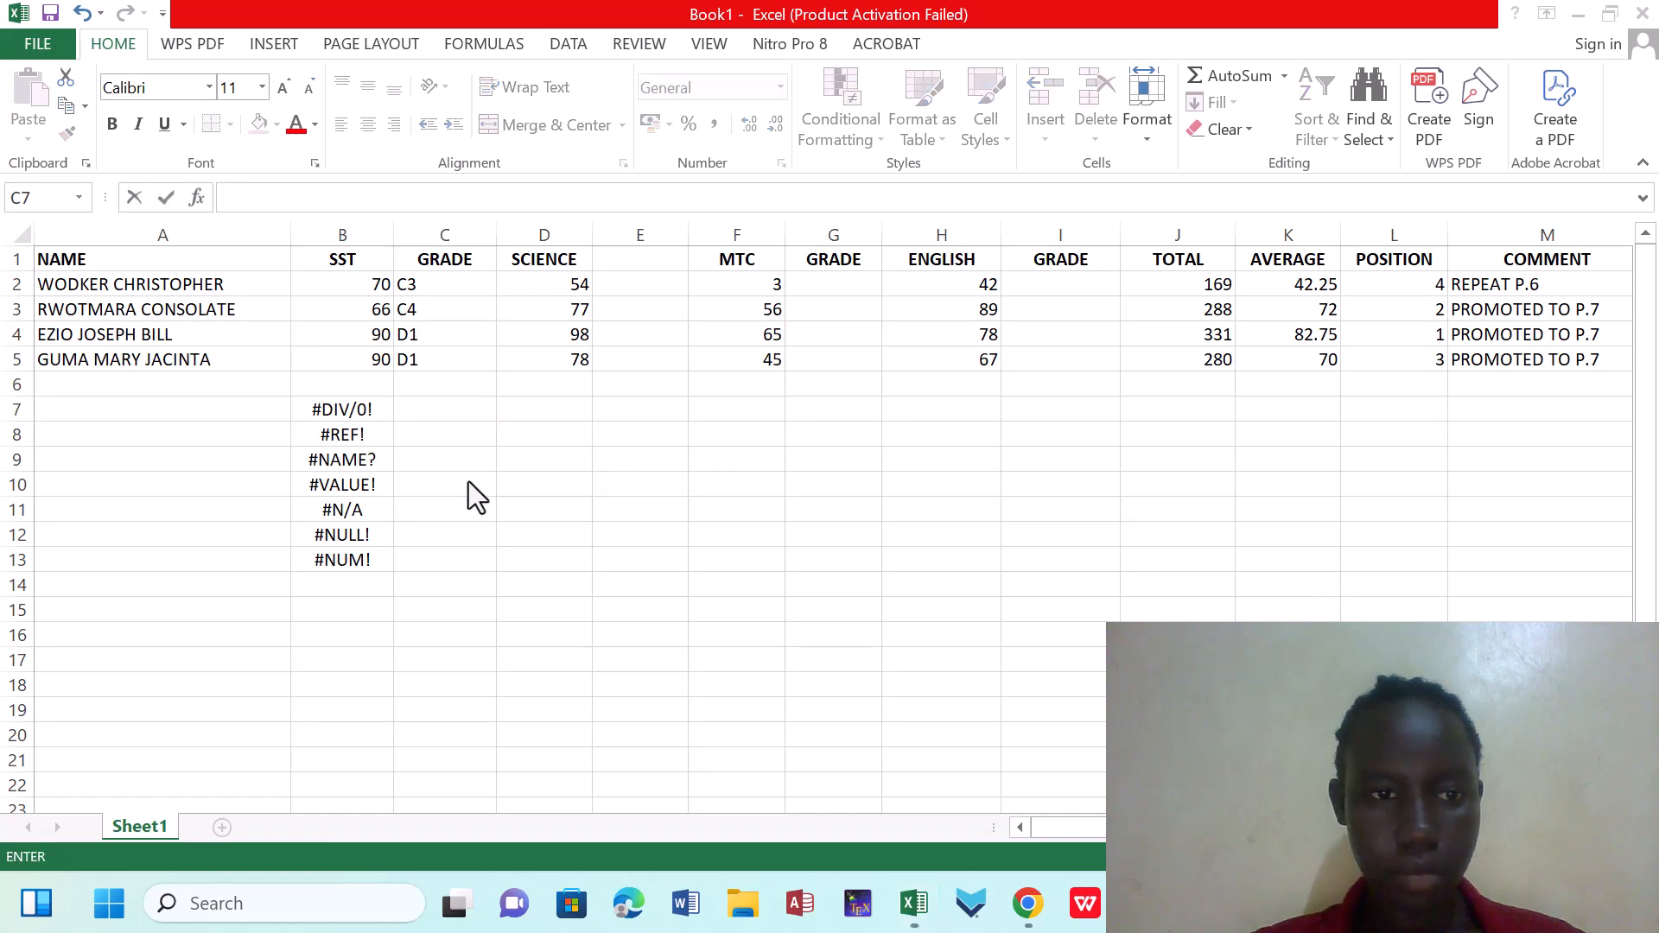
Enter the formula =E2/0 in cell C7, beside the #DIV/0! label, to demonstrate a division by zero
click(425, 410)
text(=)
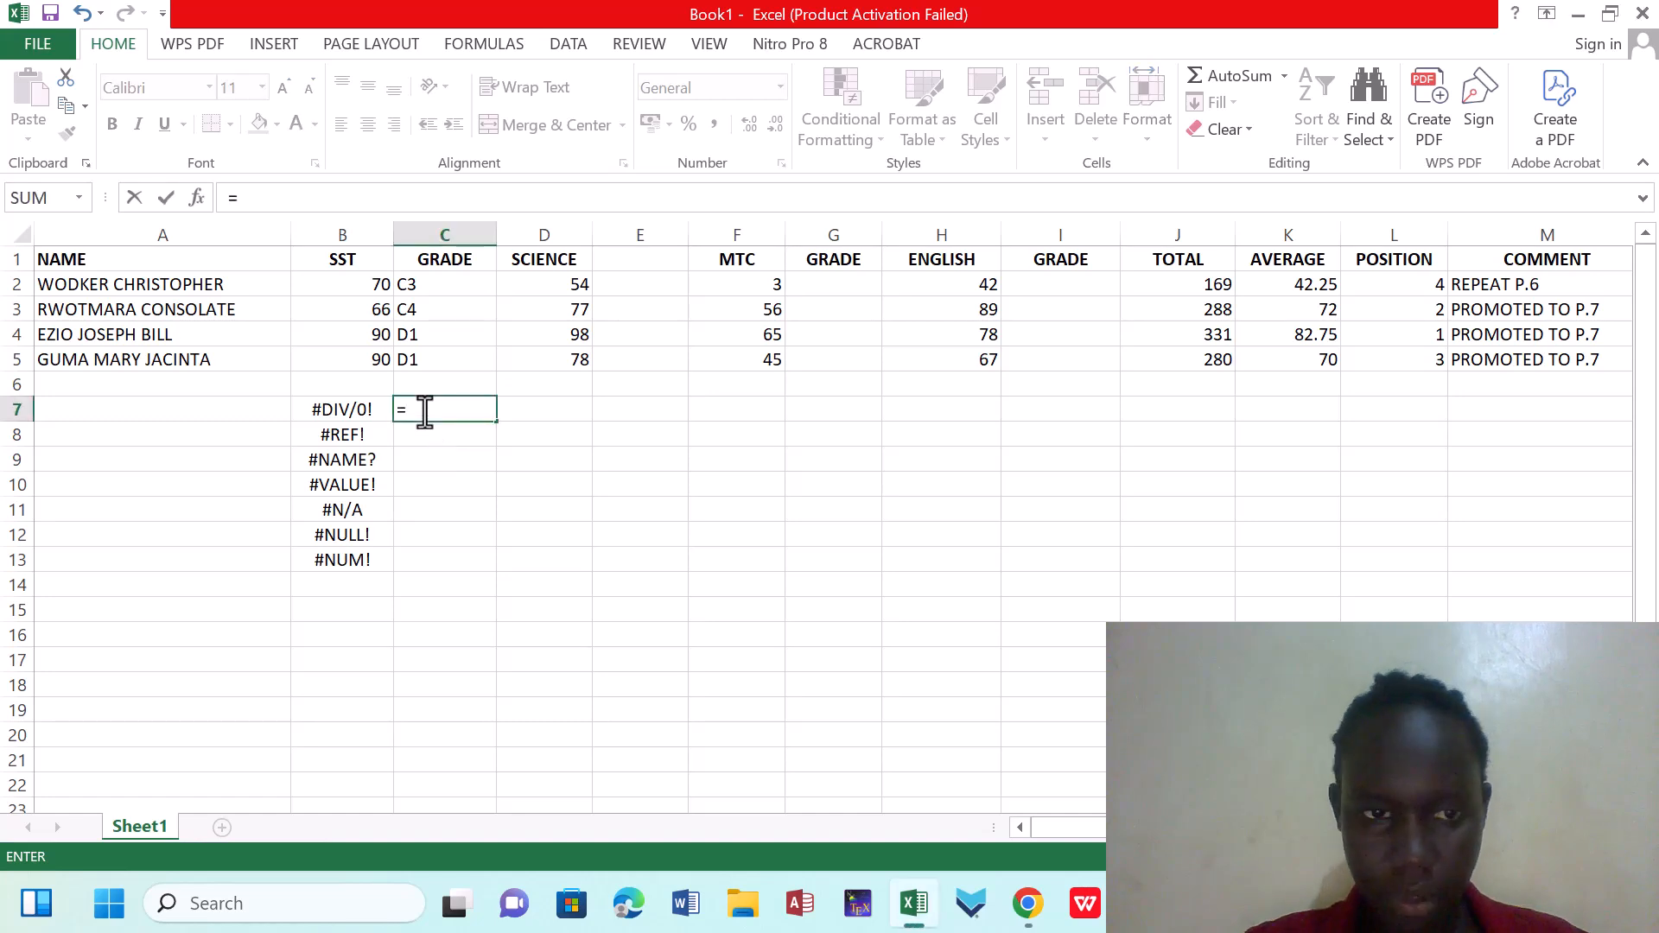
click(628, 288)
text(/0)
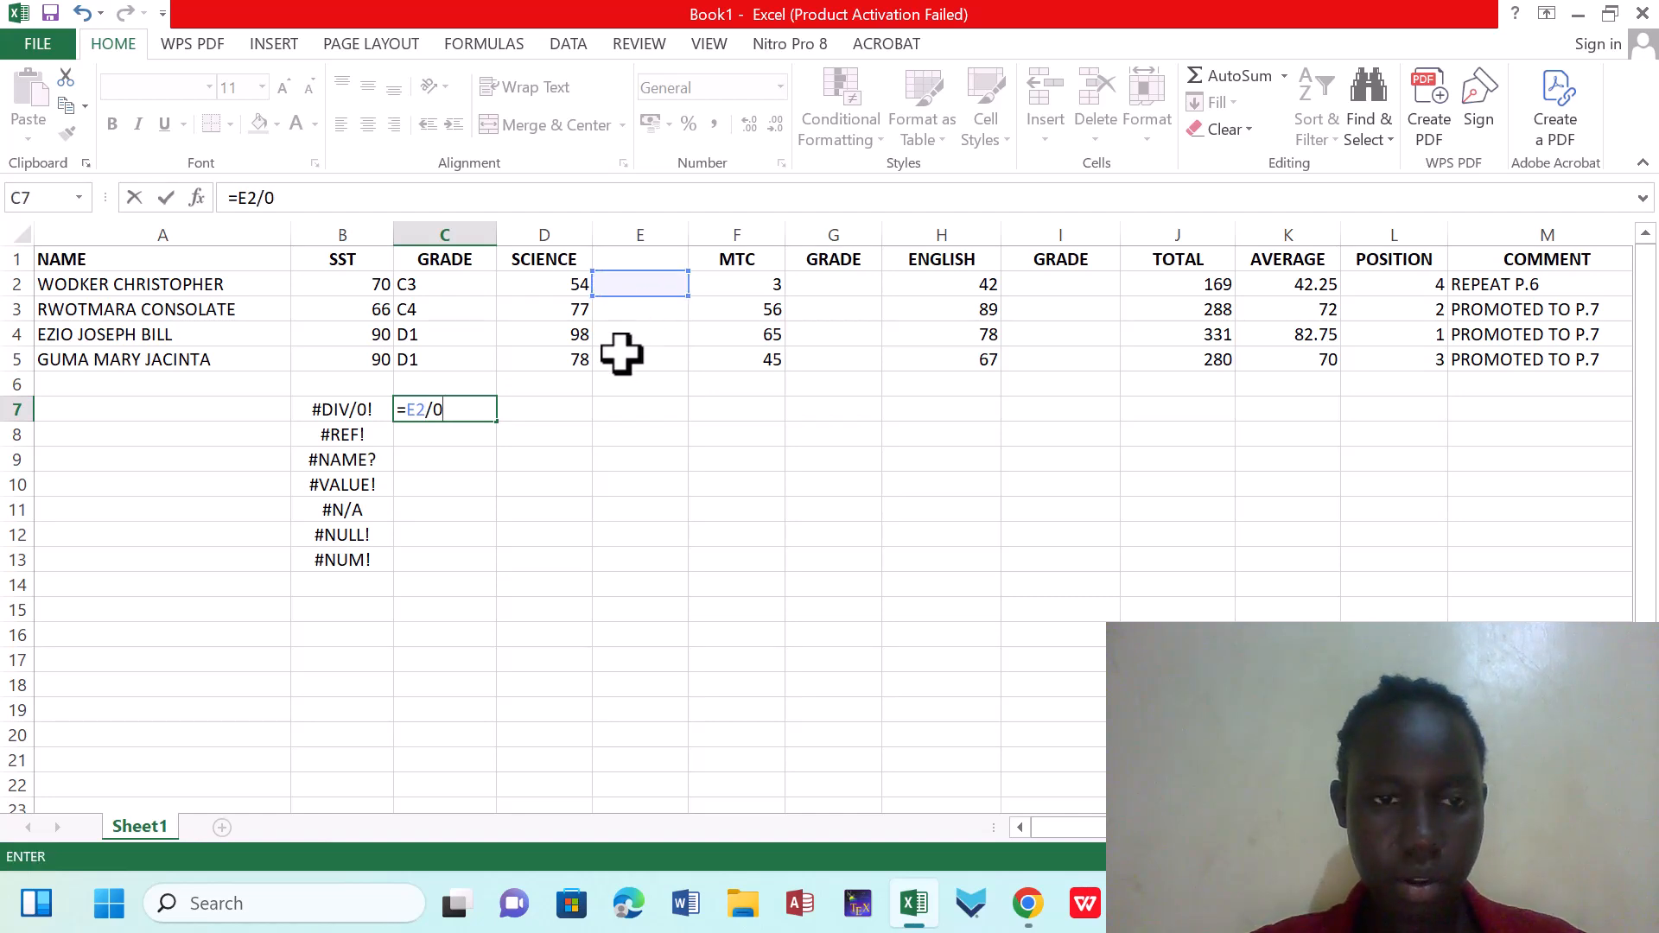
key(Return)
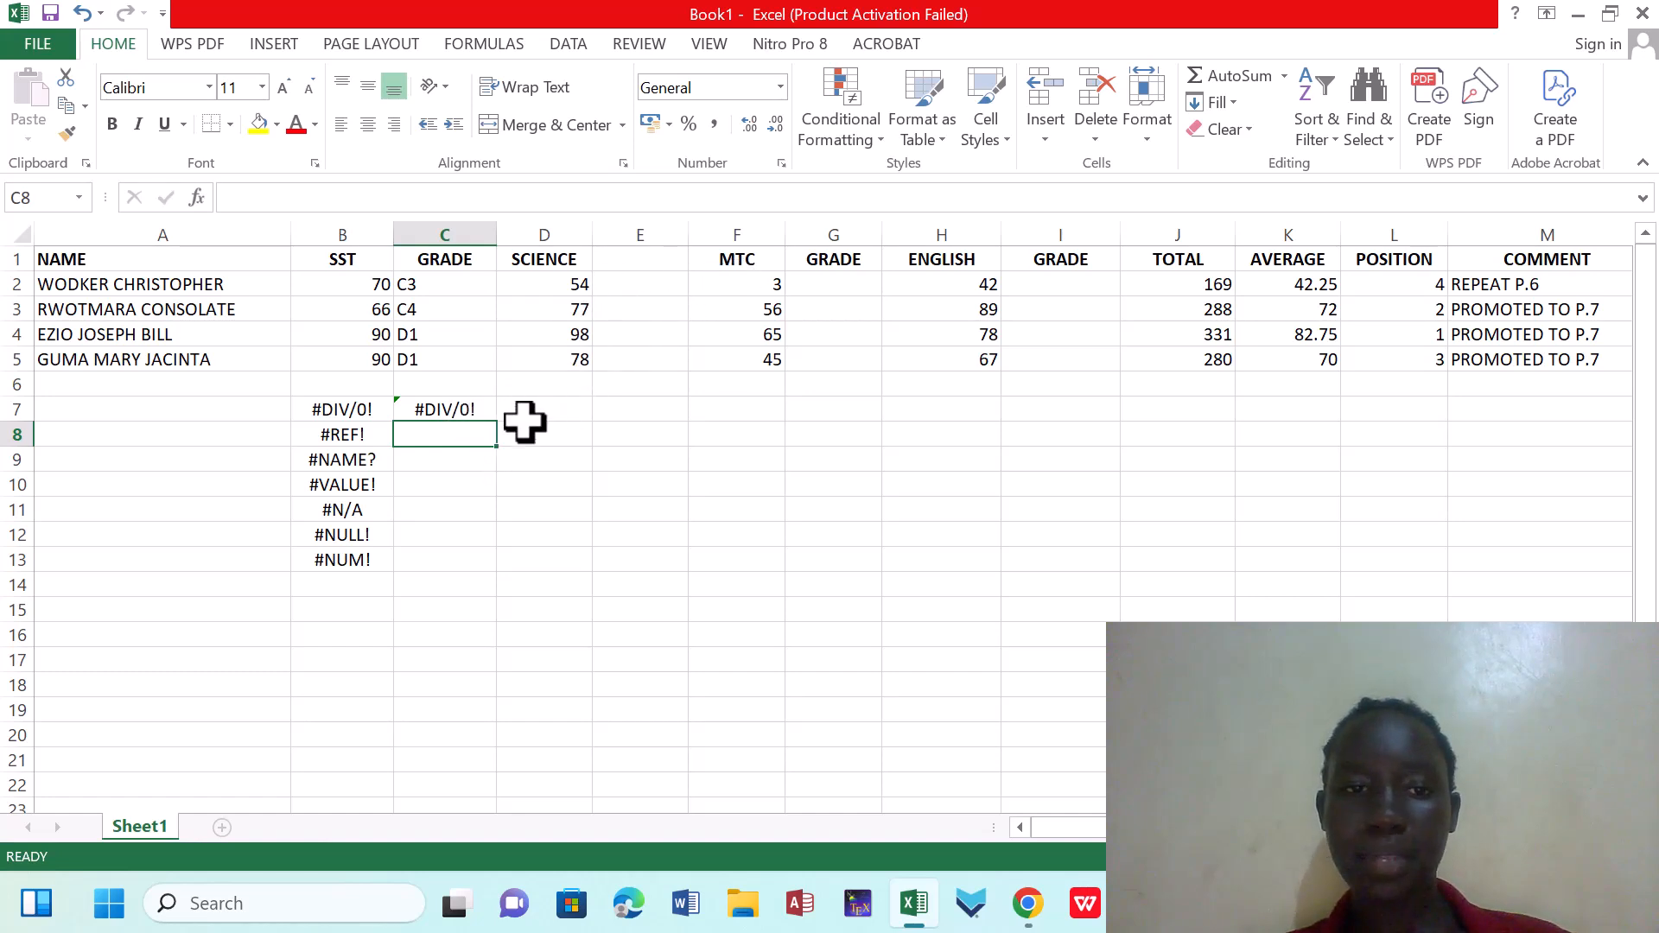
Try changing the formula in C7 to =E2/2, and undo the change
click(480, 408)
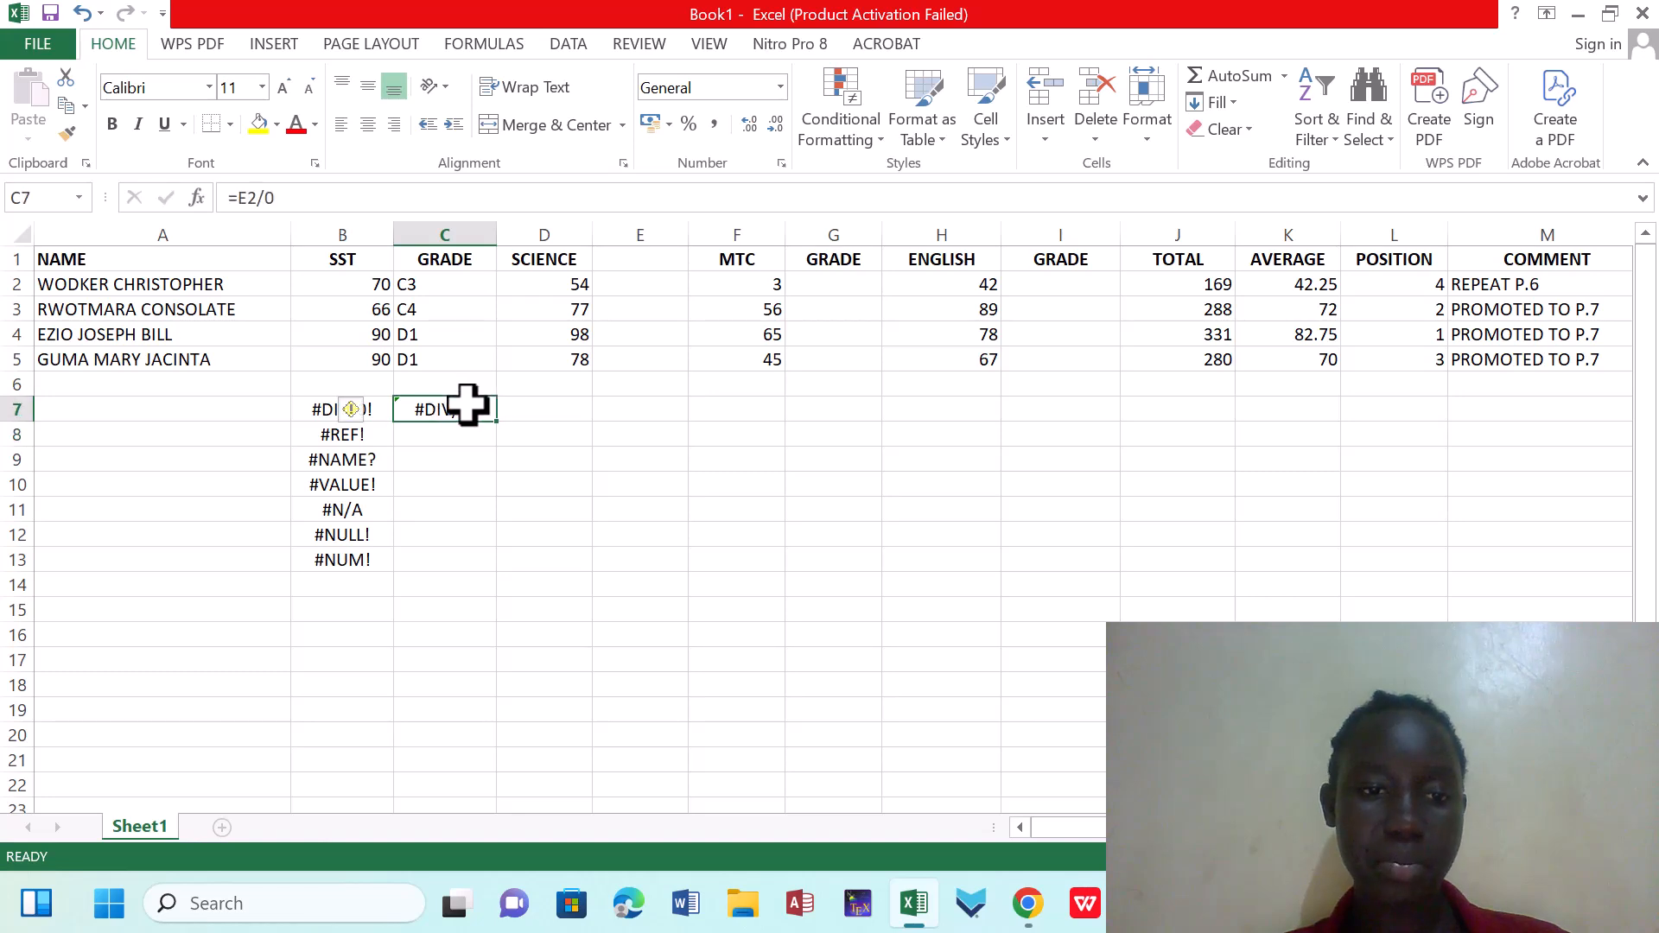
click(280, 198)
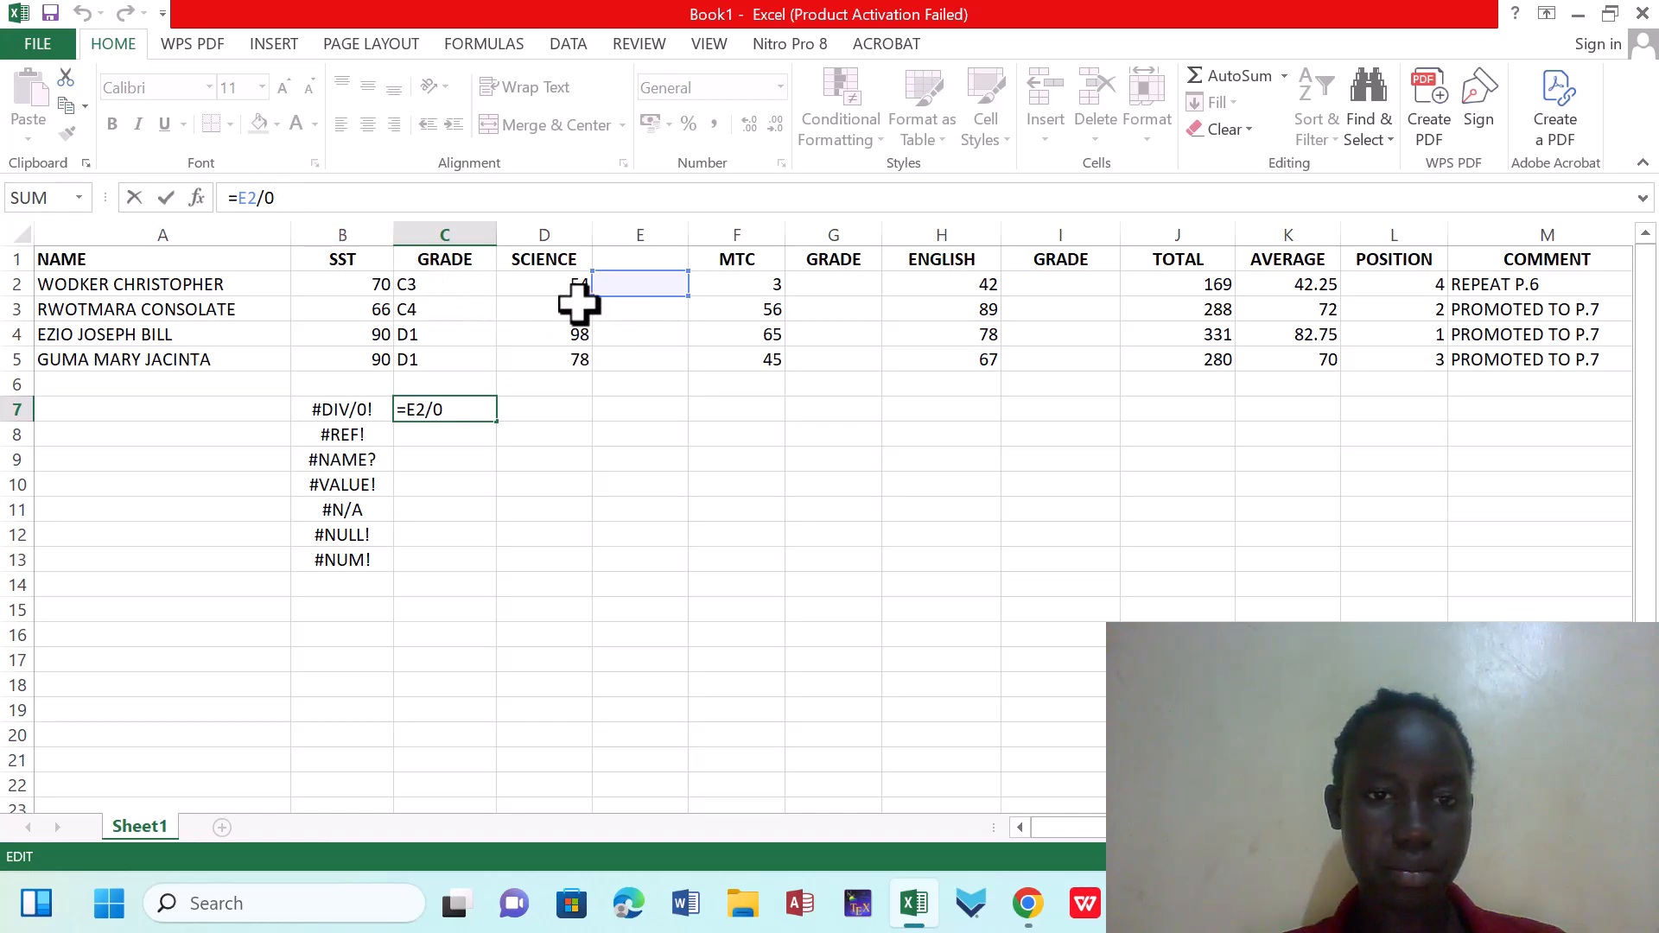
click(363, 283)
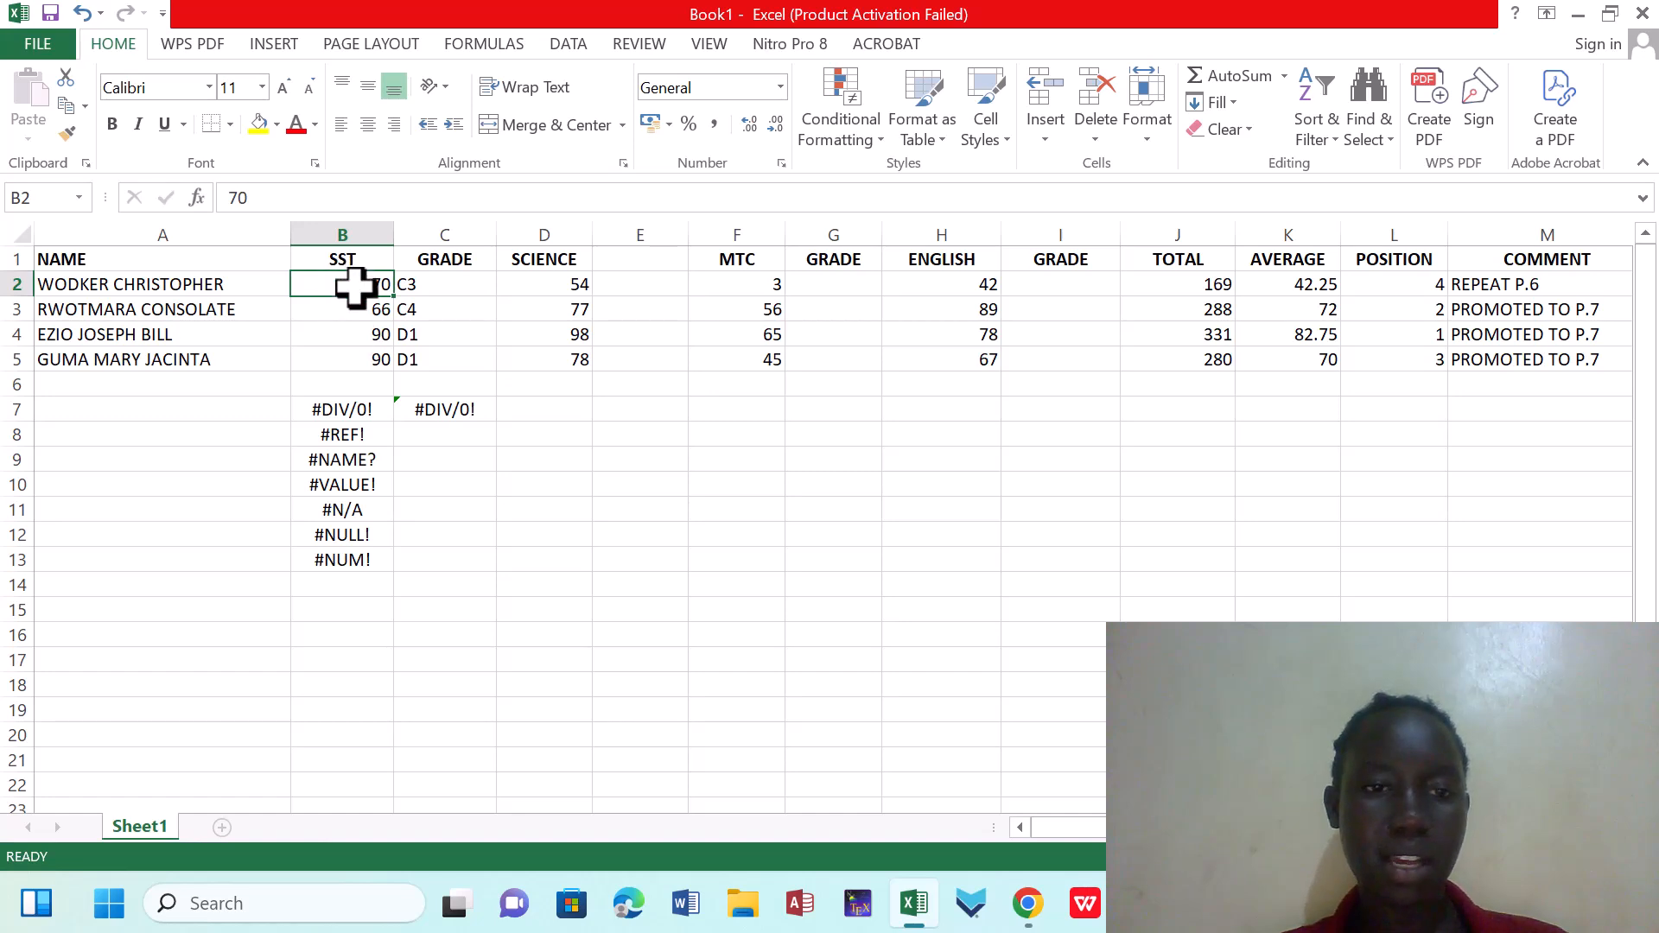
click(444, 410)
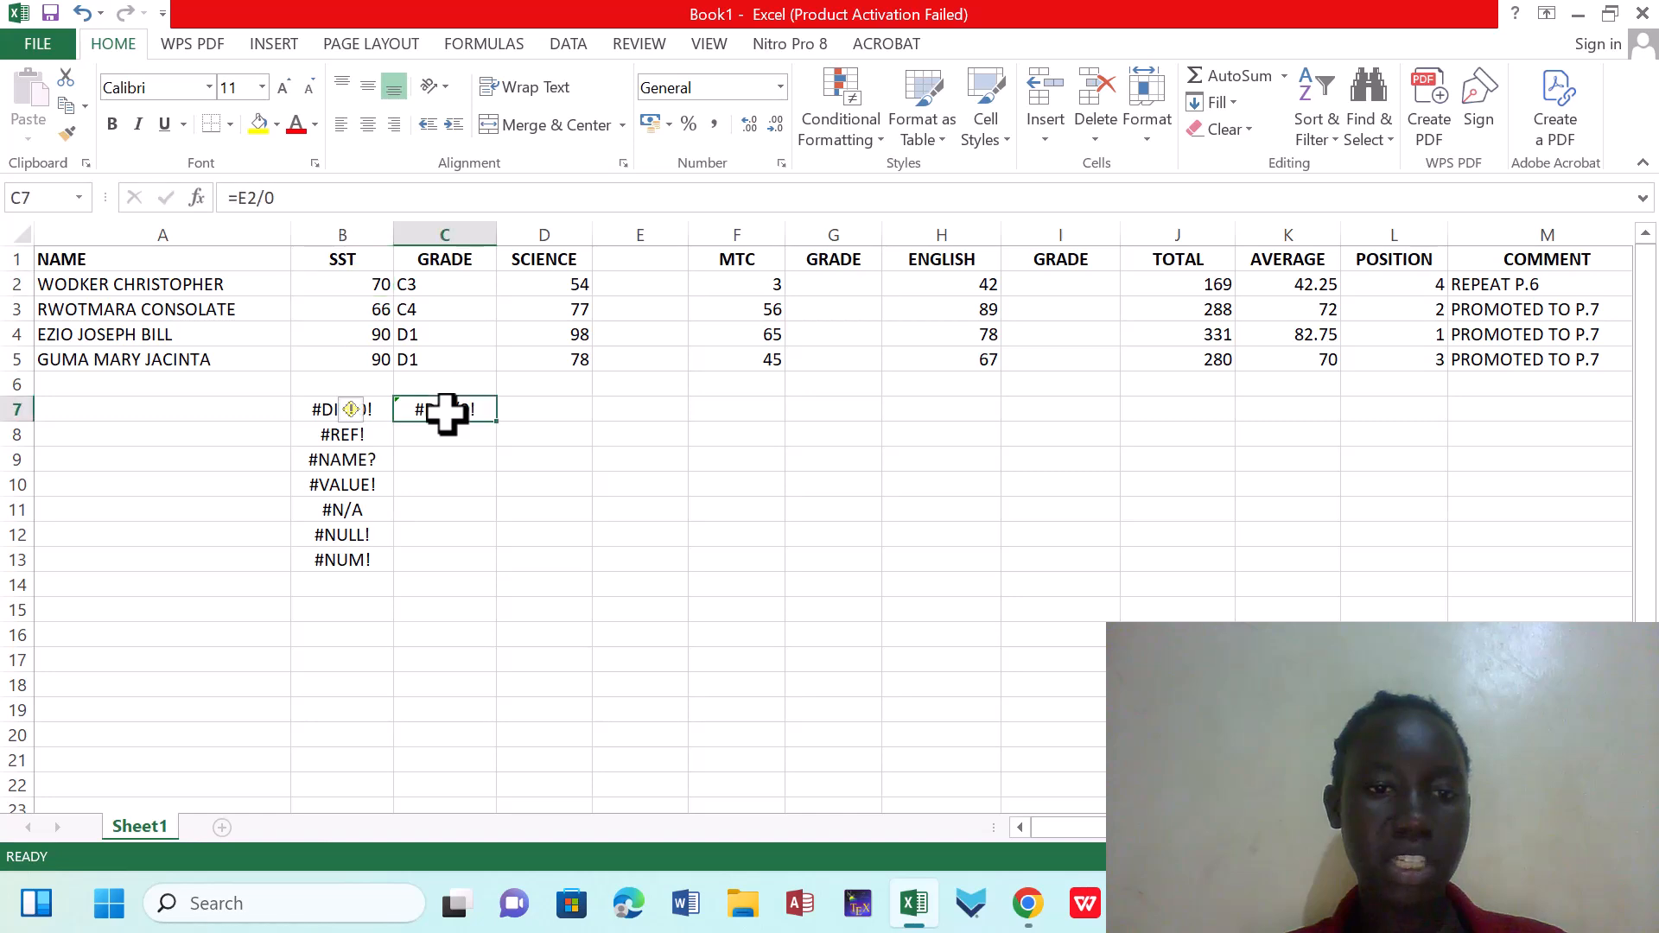
click(279, 204)
key(BackSpace)
text(2)
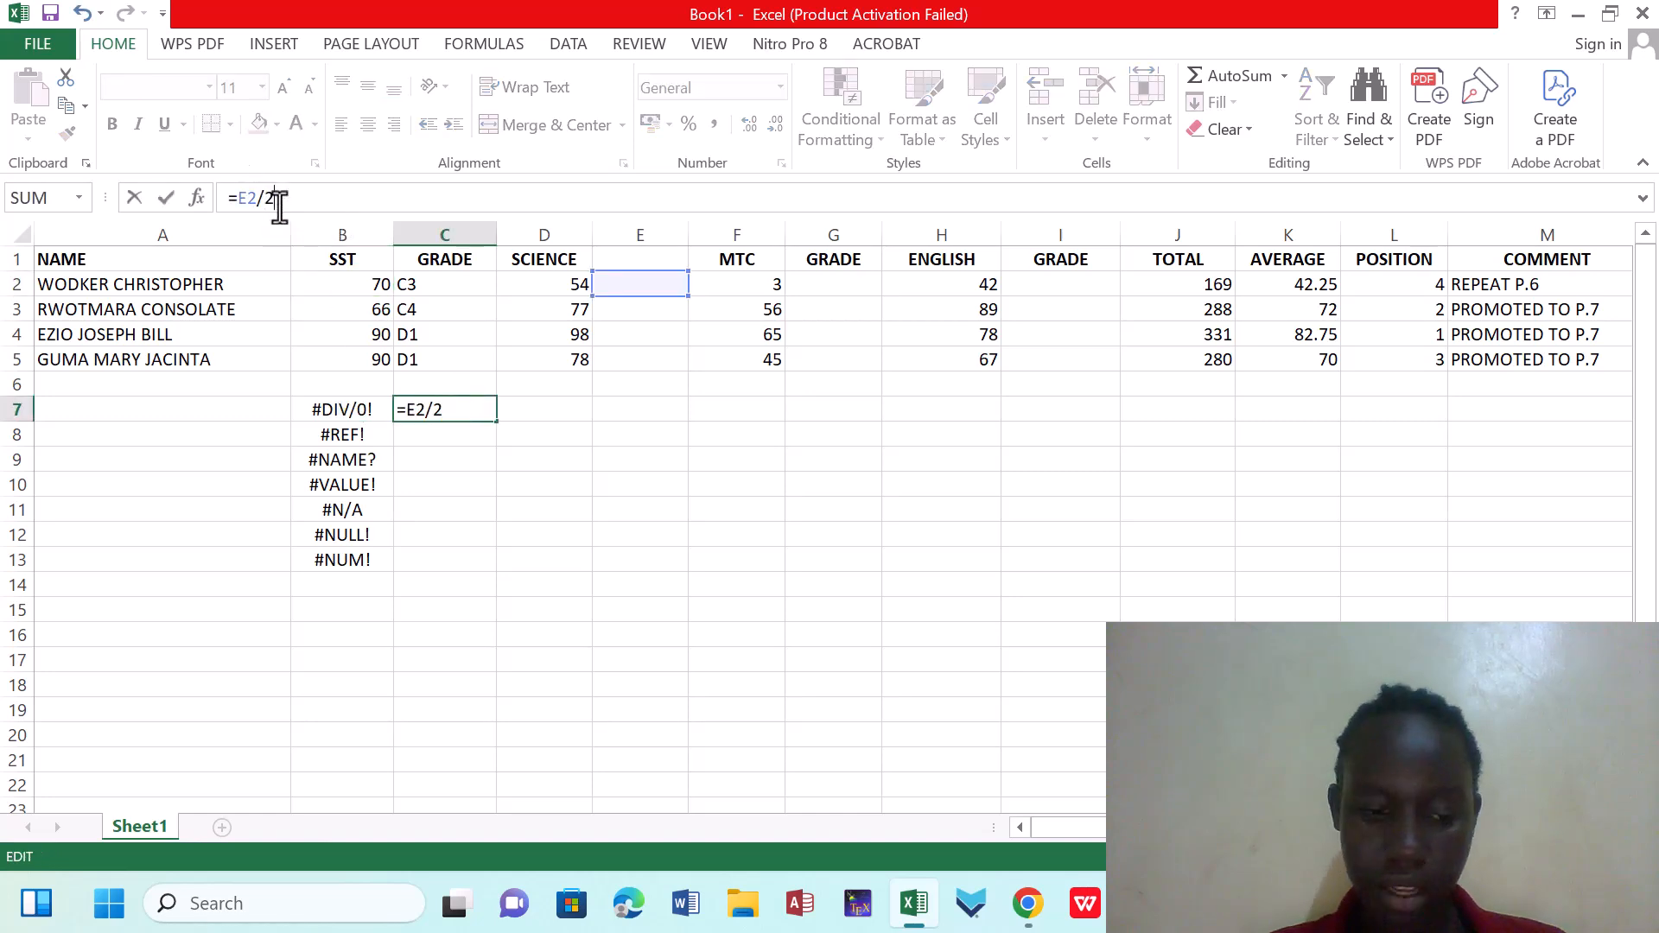
click(538, 412)
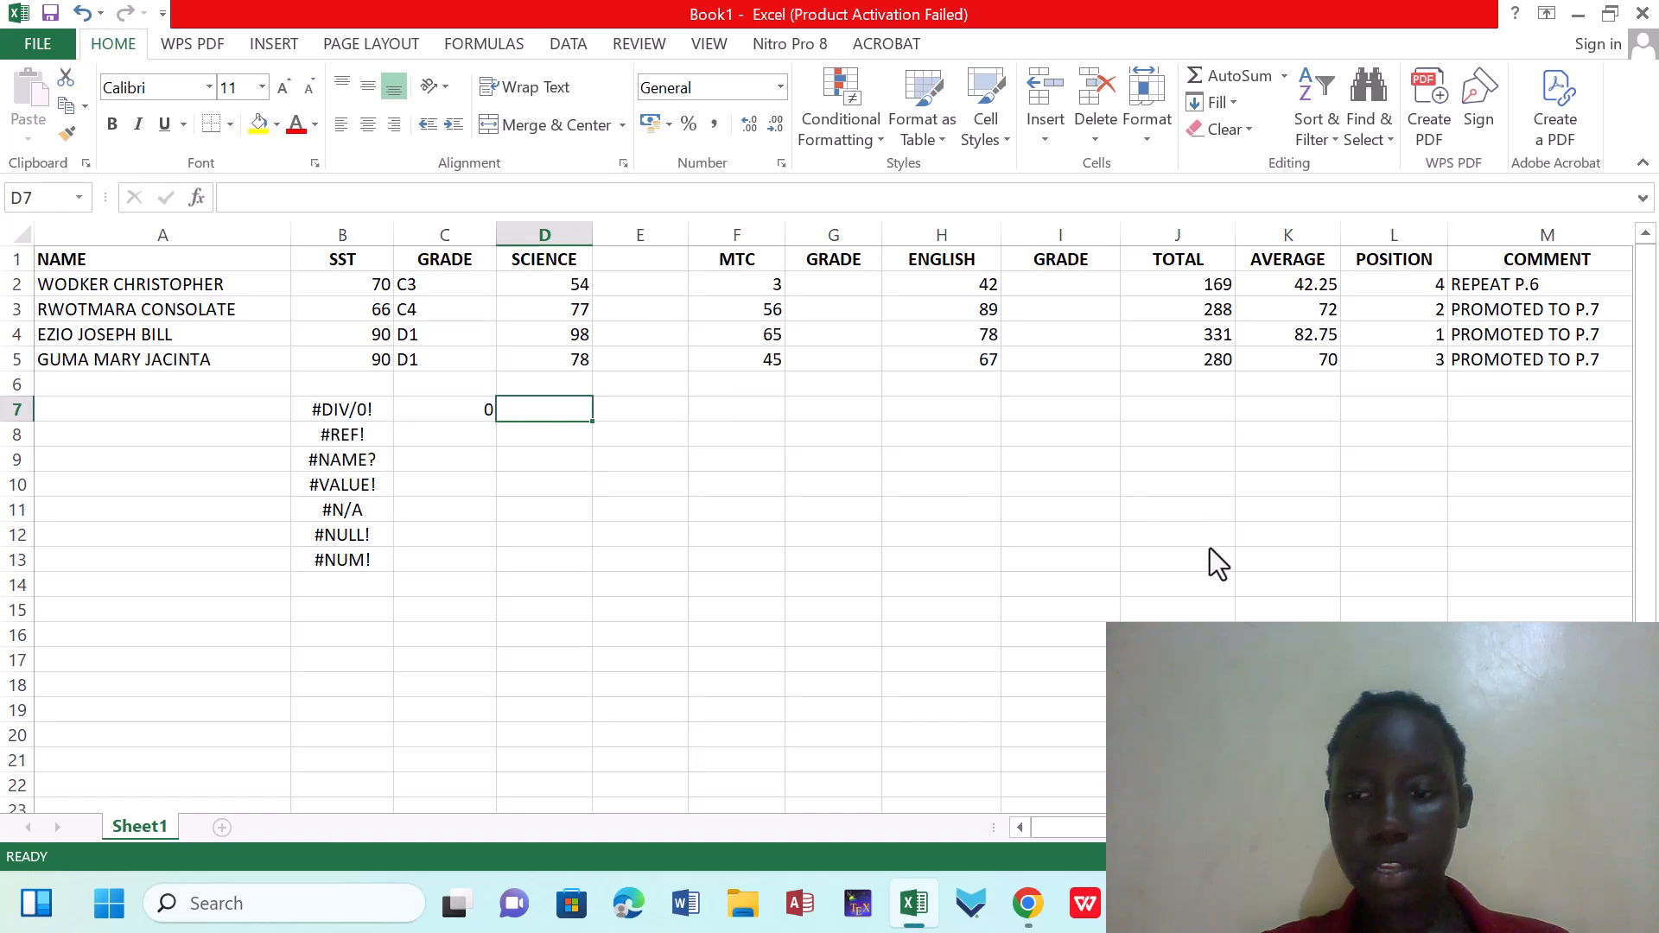
key(ctrl+z)
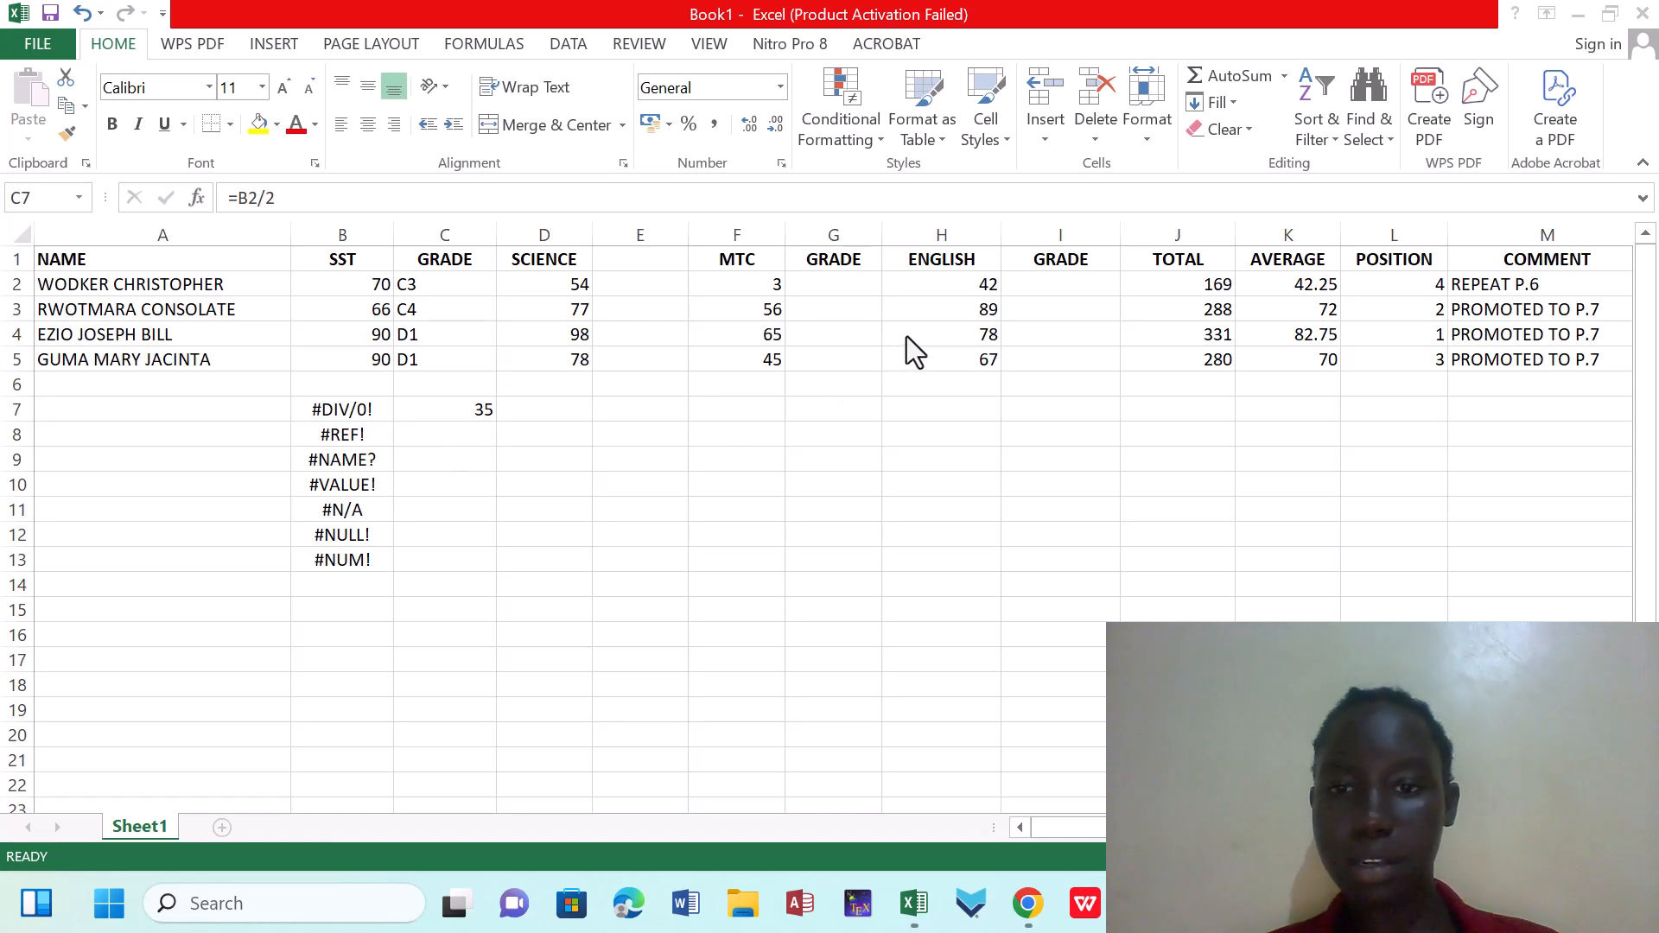
Clear the ENGLISH score in H2 and select that row's TOTAL in J2
click(1182, 283)
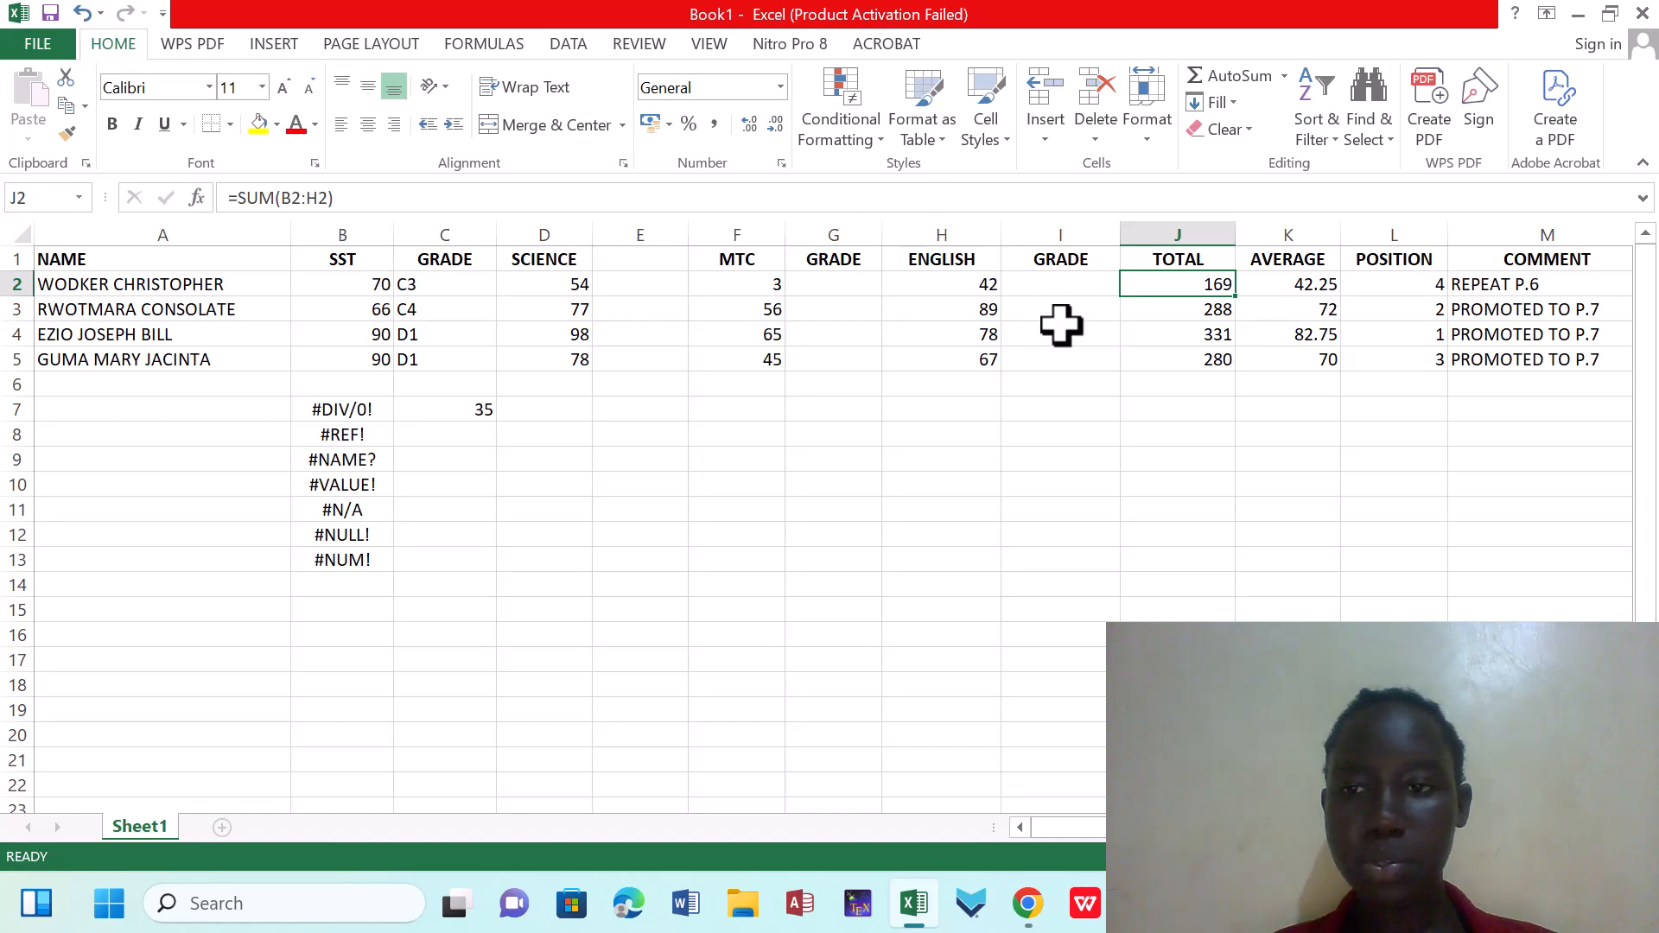
click(952, 289)
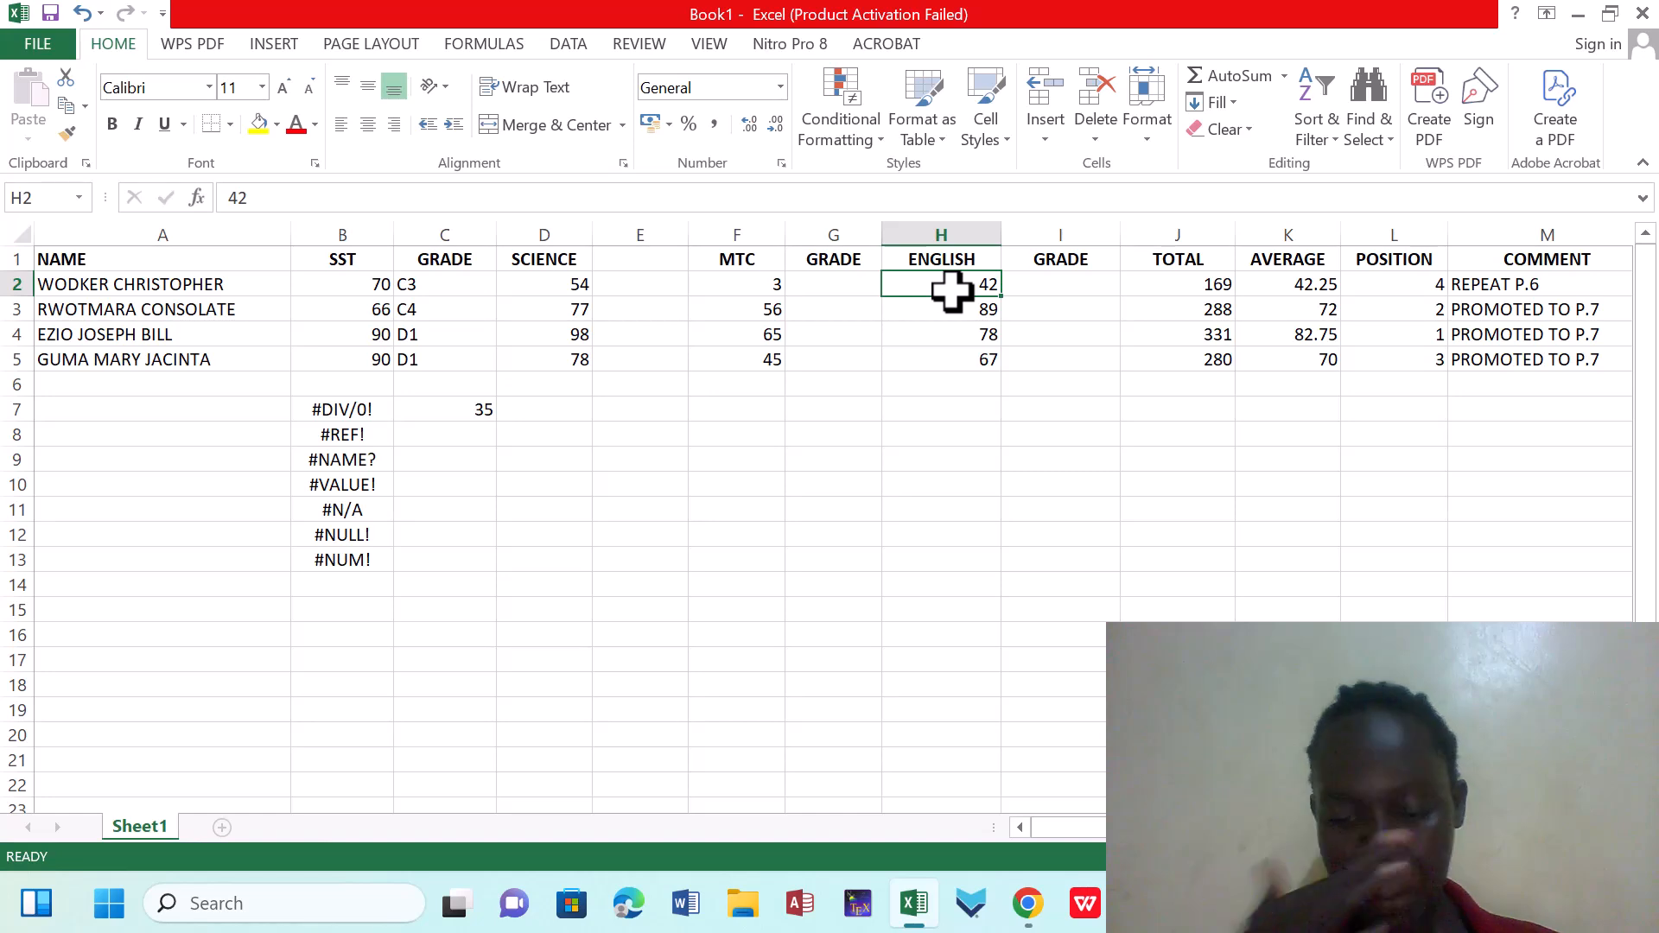
key(BackSpace)
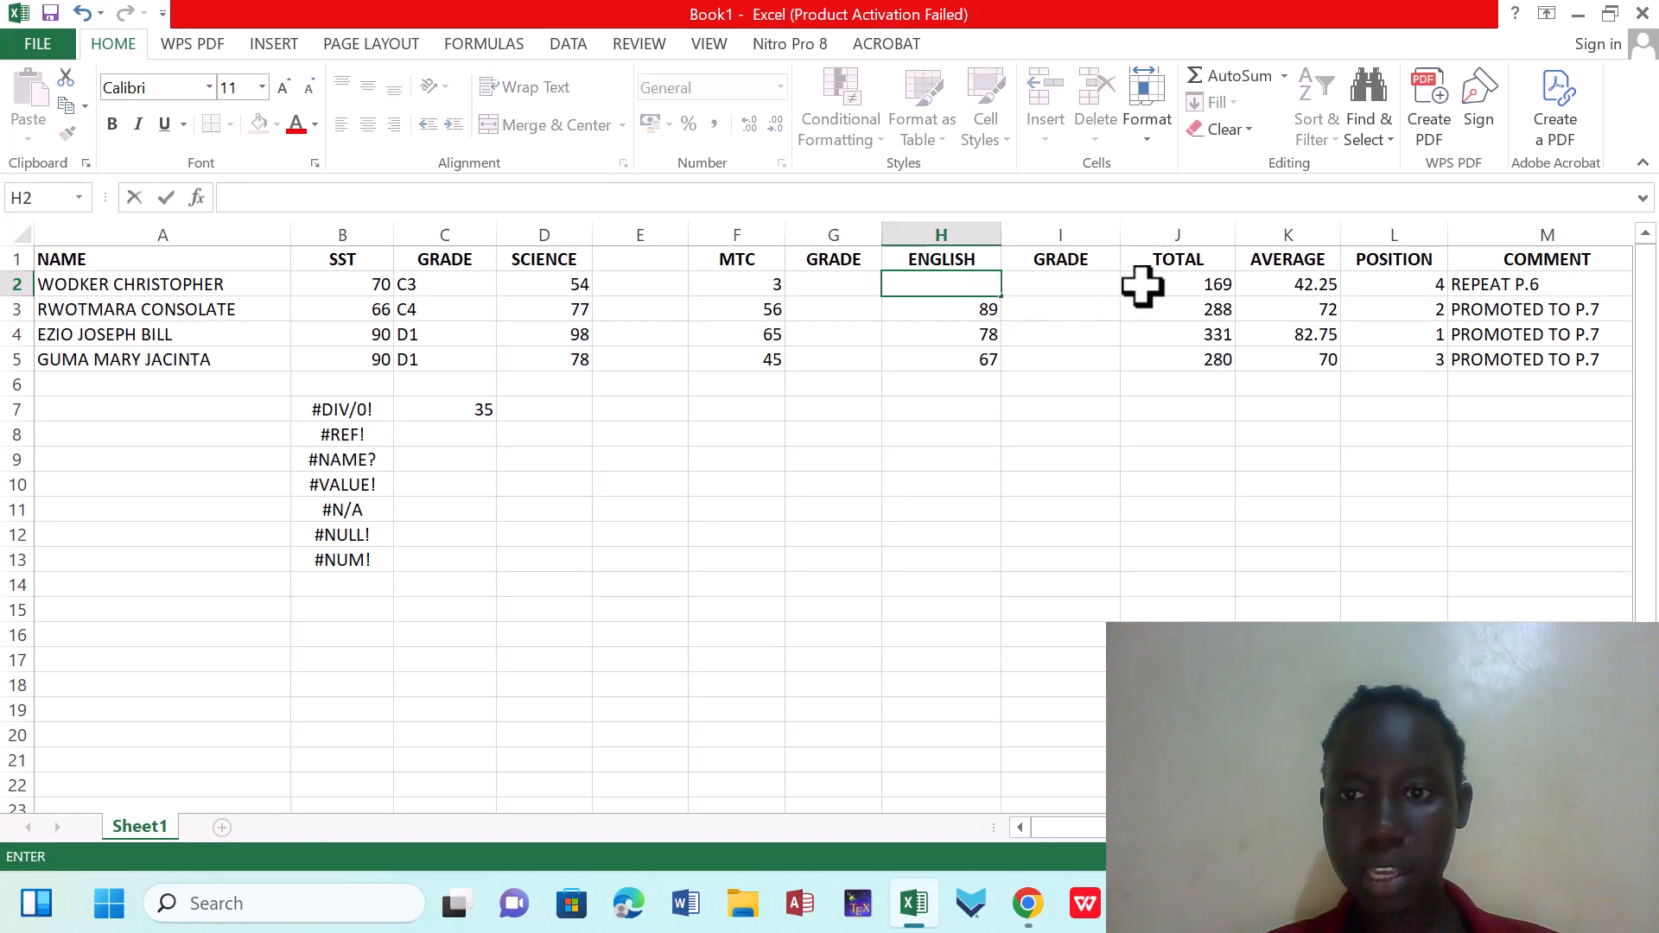
click(1180, 286)
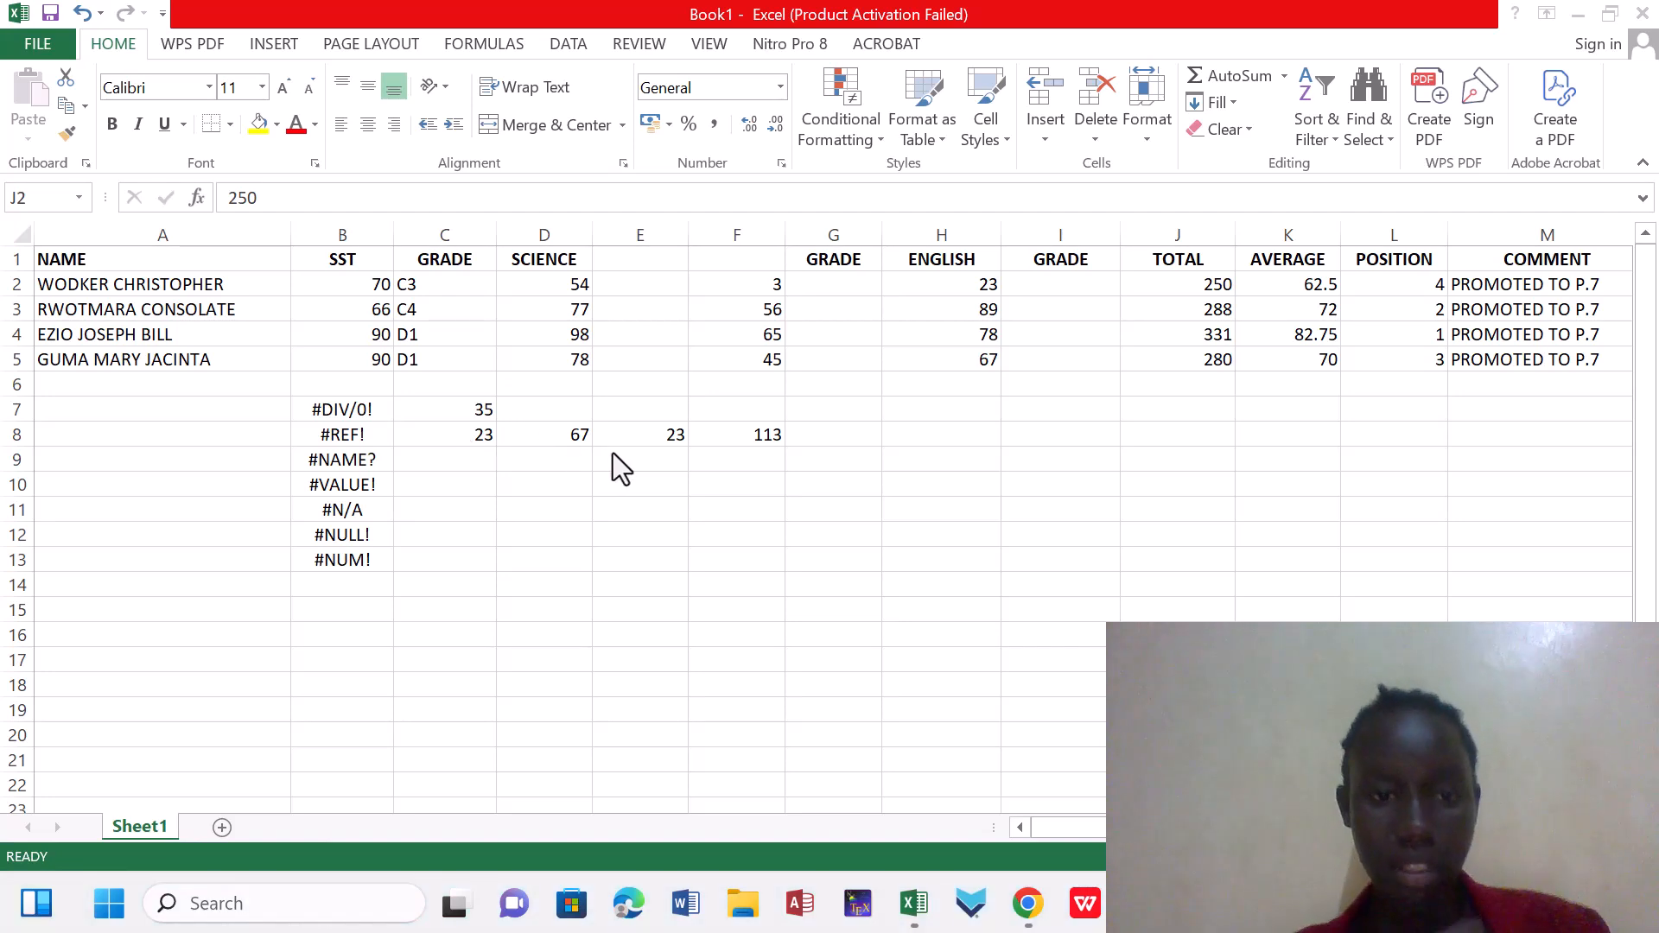
Replace the number in D8 with the formula =E8 so that it refers to the neighbouring cell
click(659, 428)
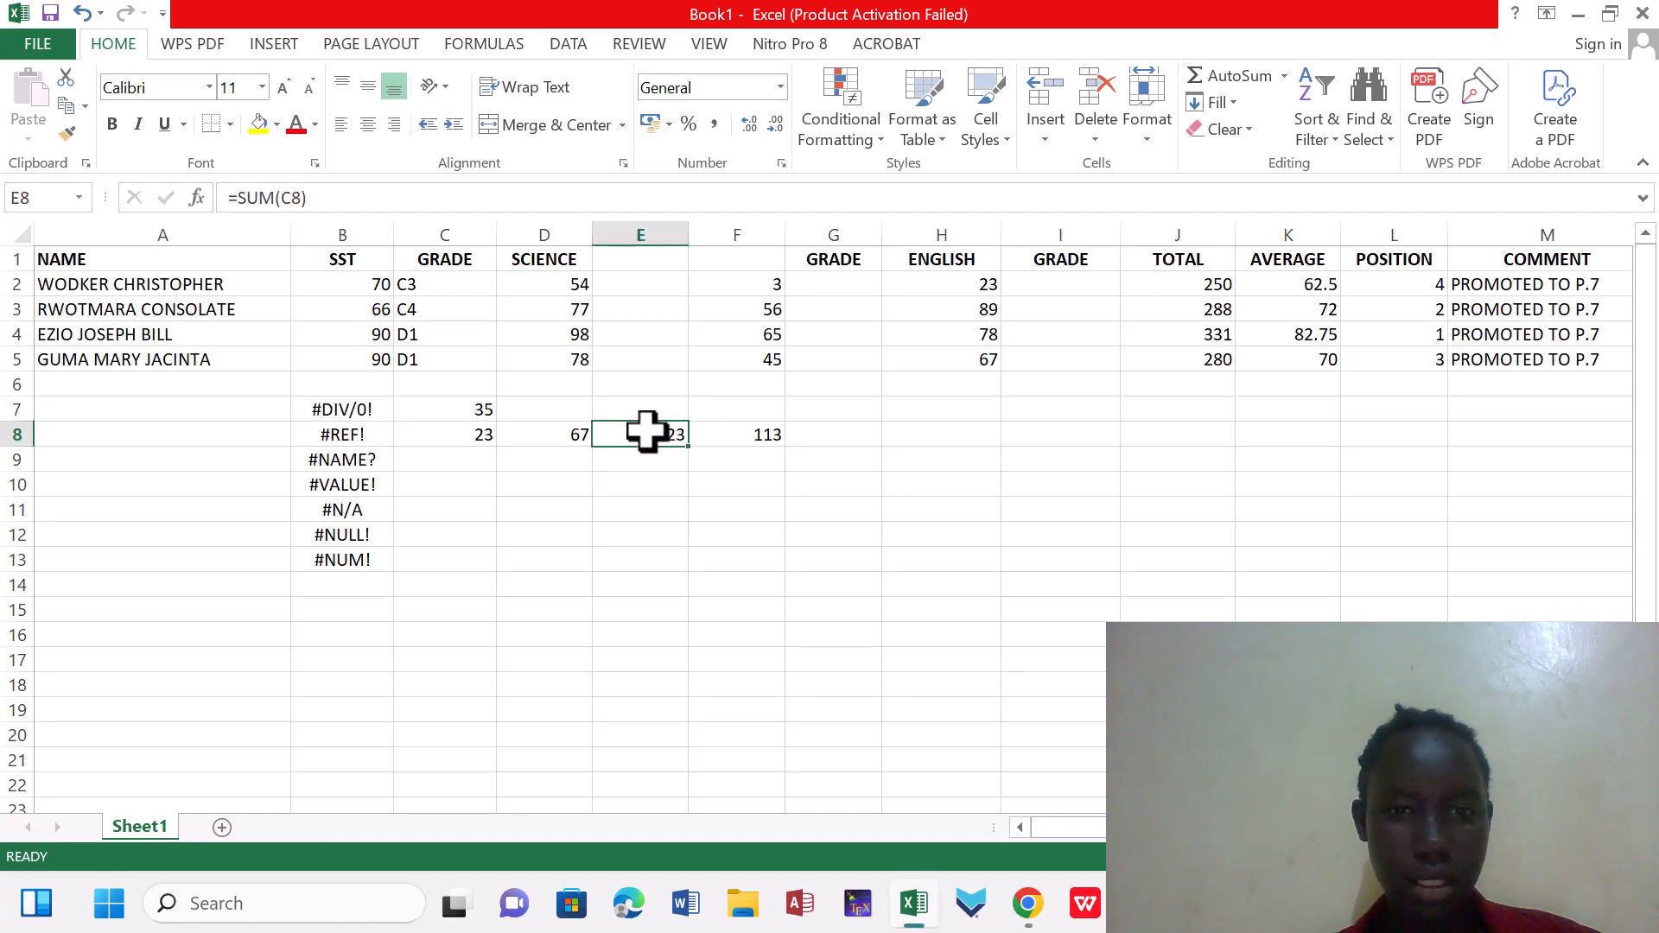
click(545, 432)
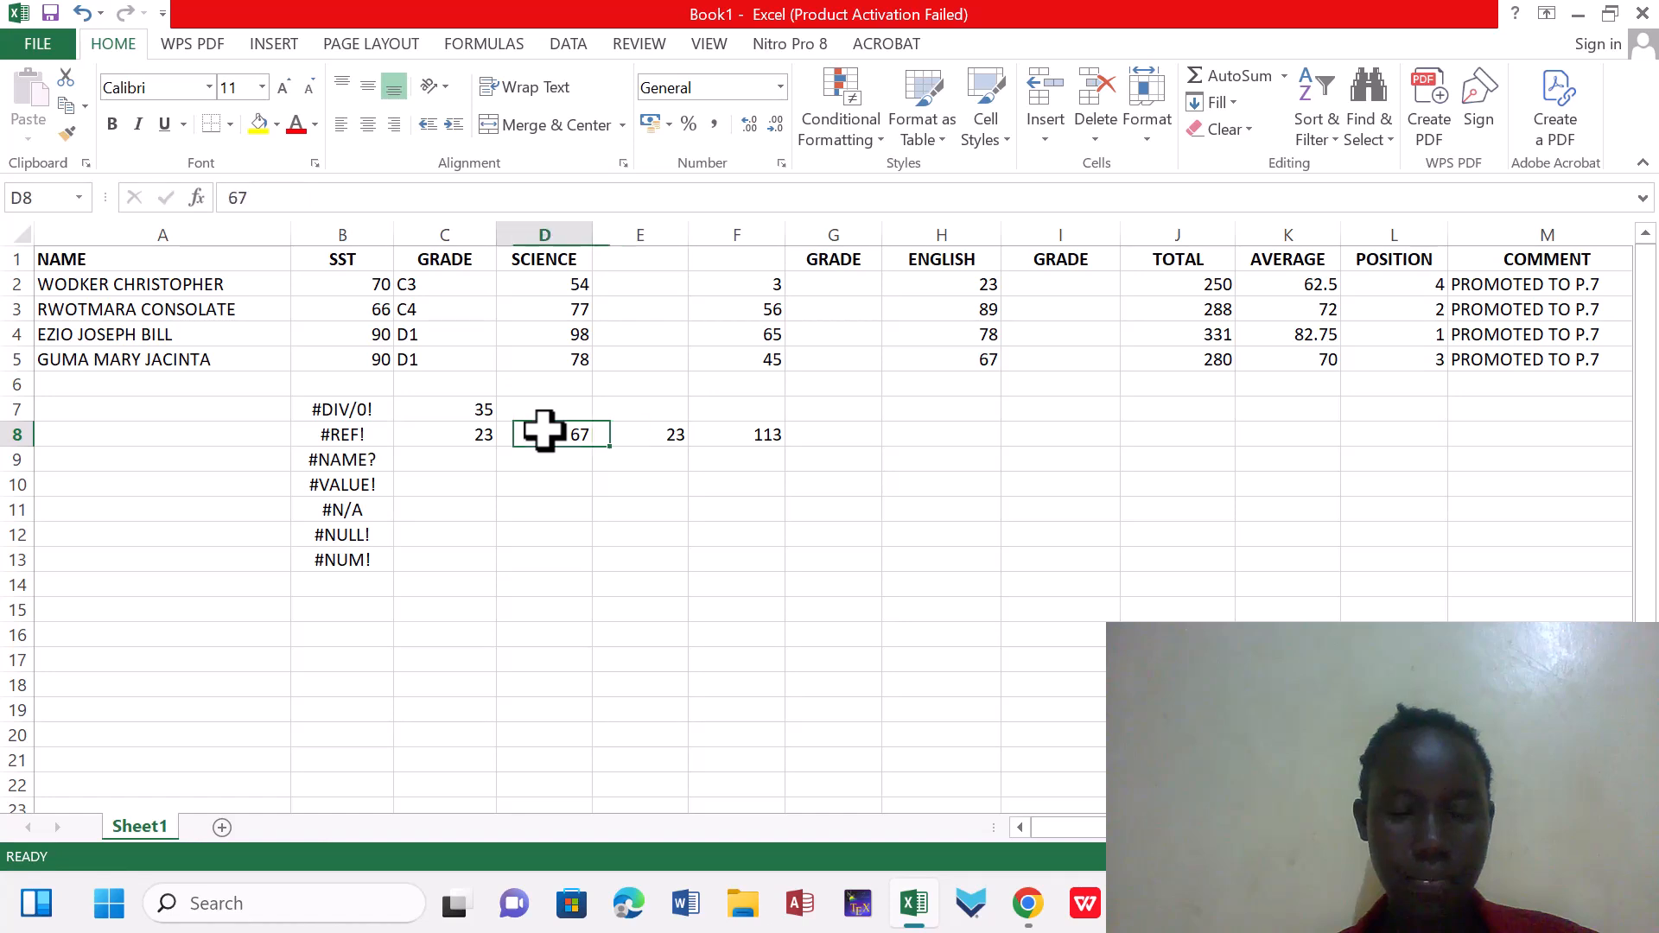
key(BackSpace)
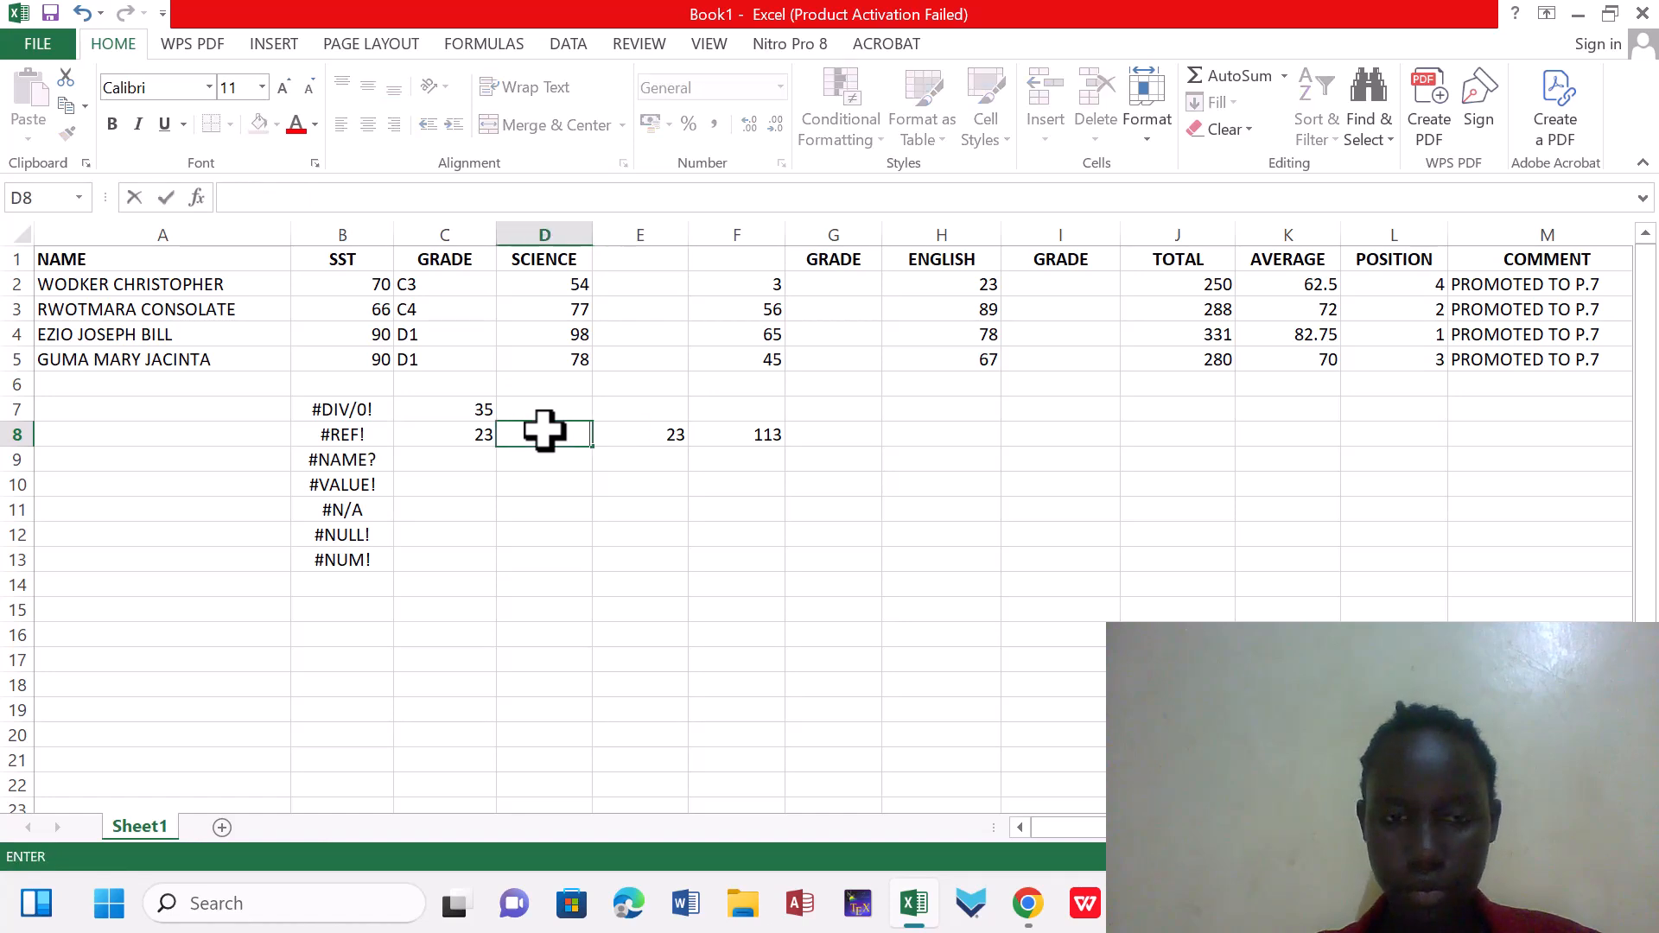
text(E)
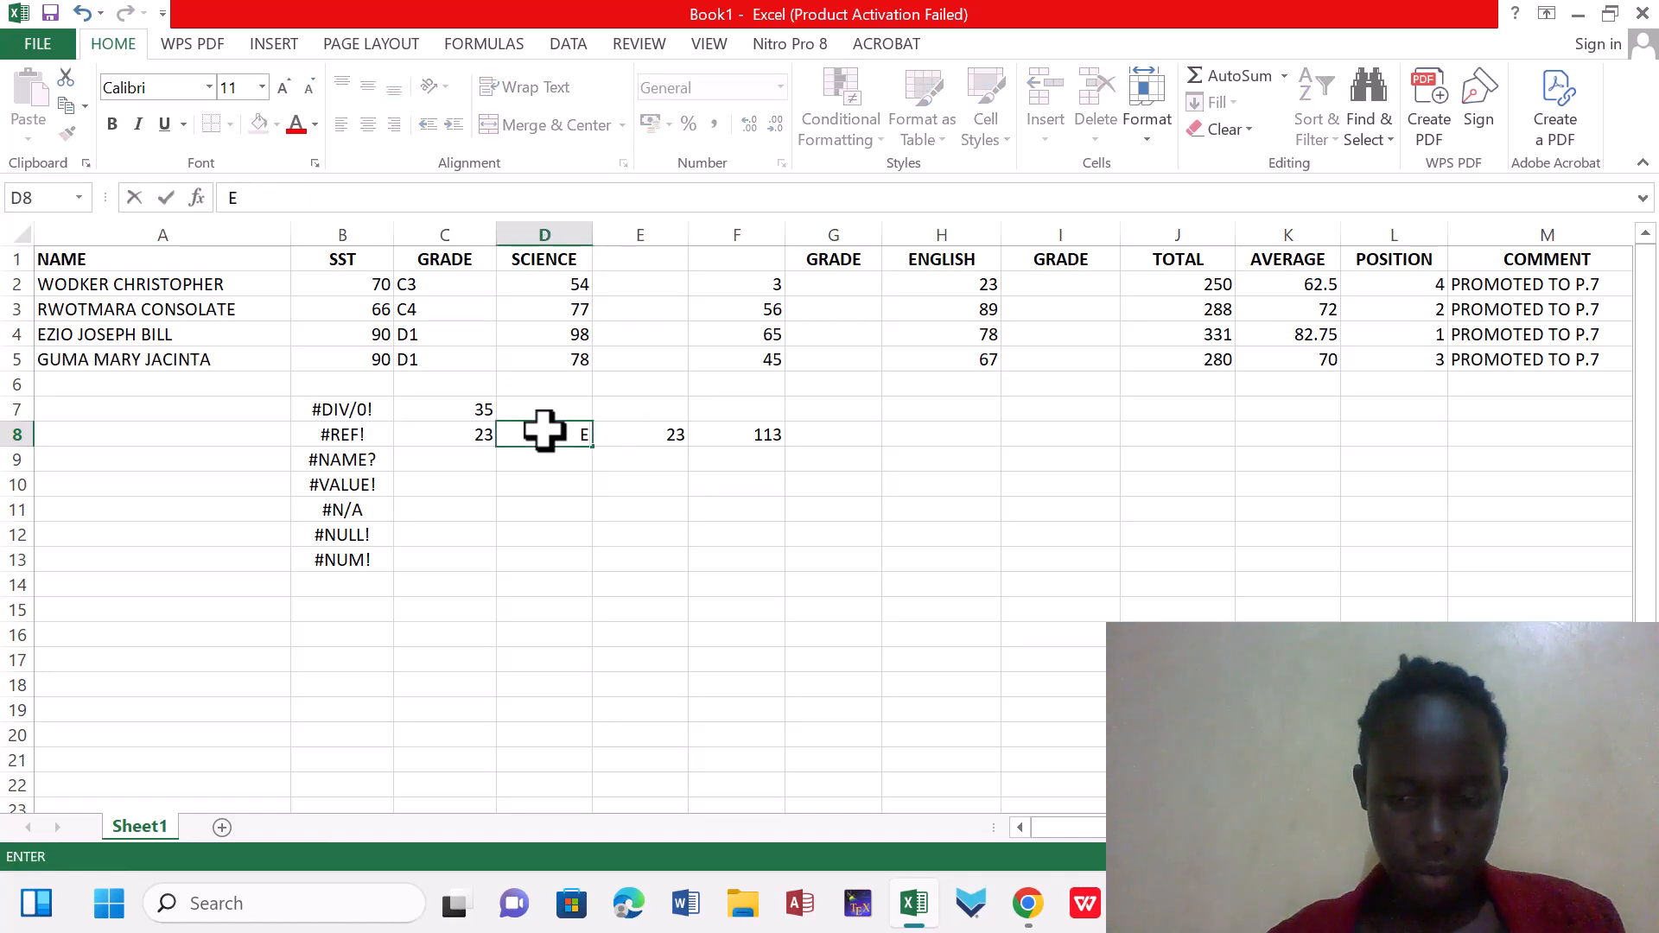
text(8)
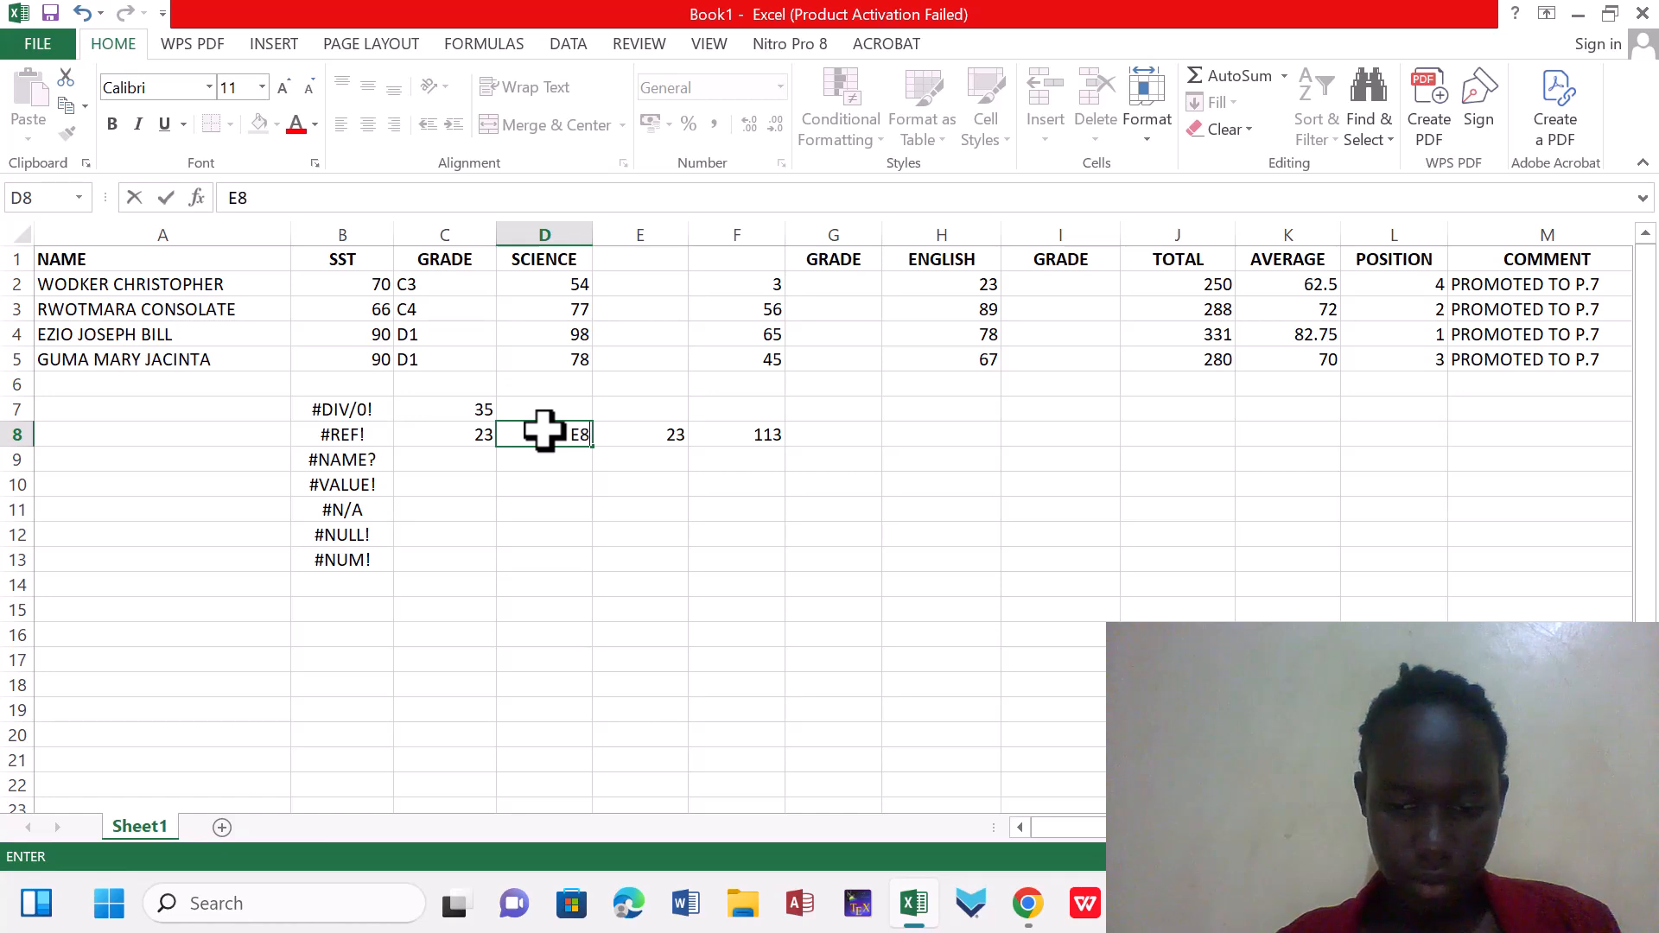
key(BackSpace)
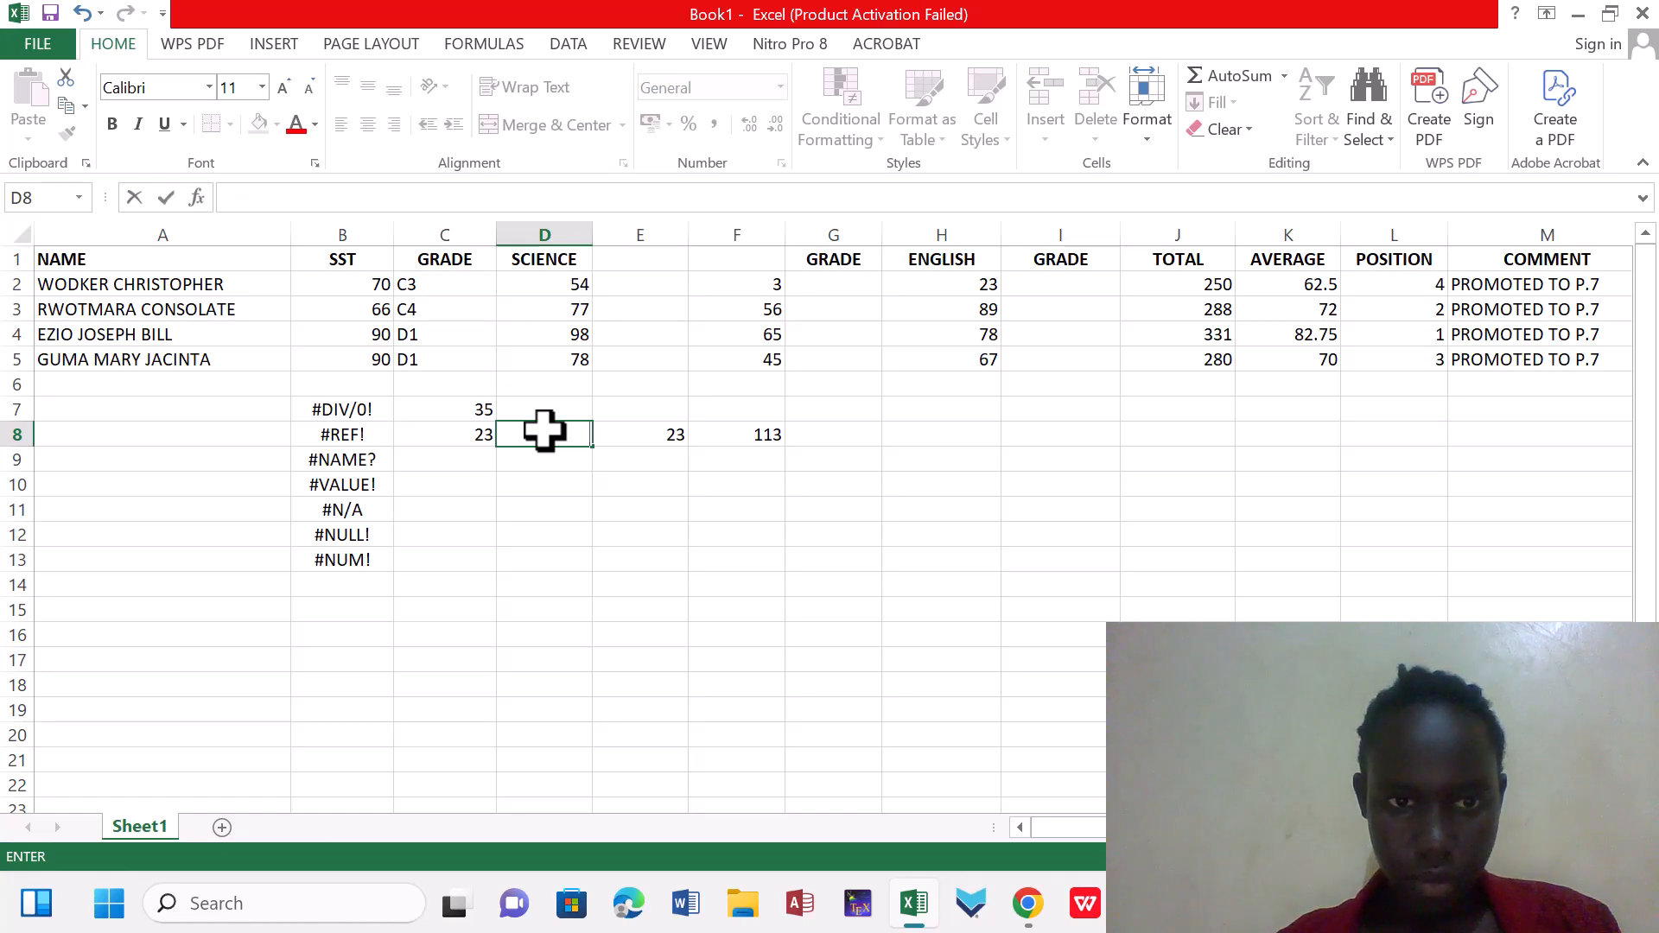
text(=E)
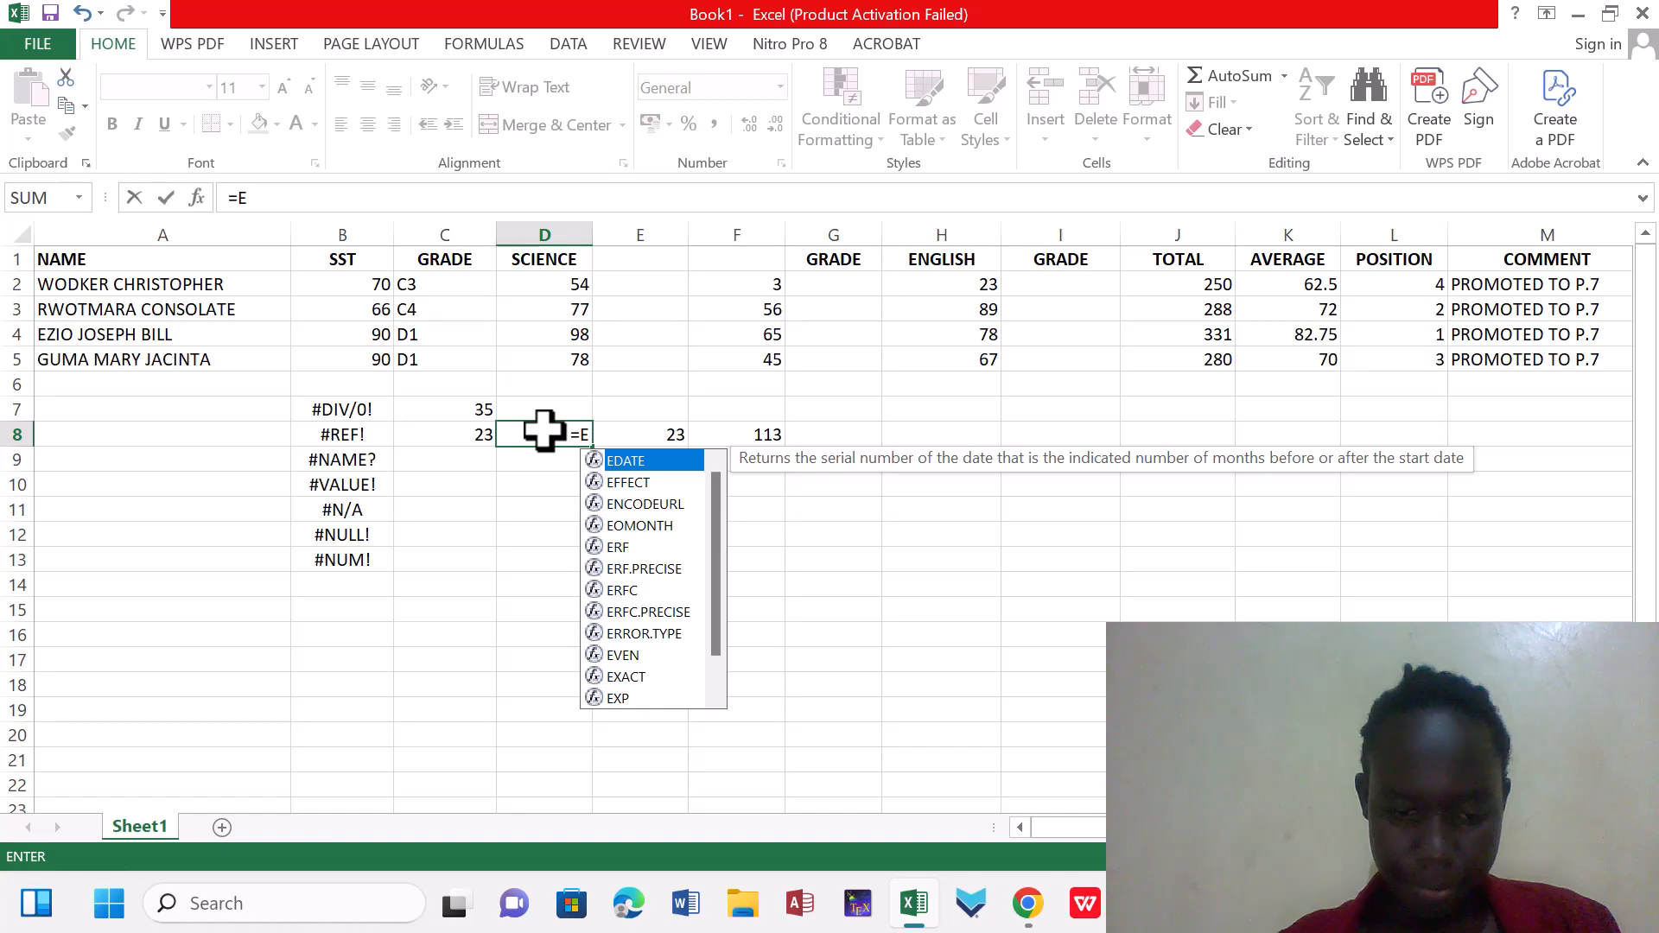
text(8)
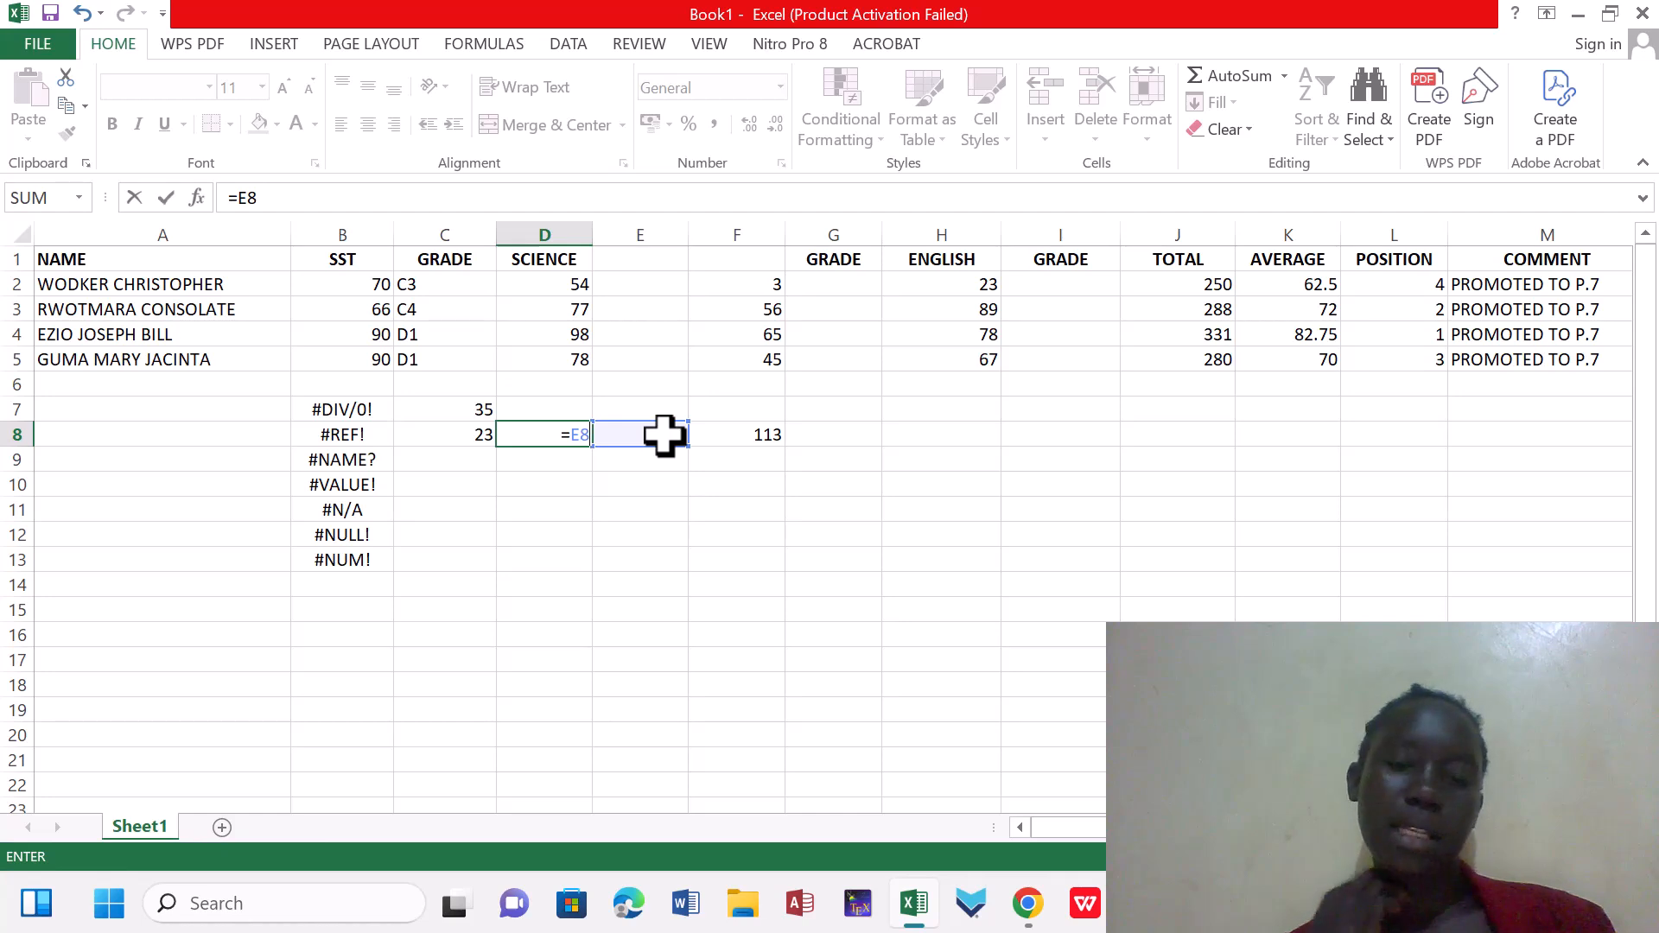
key(Return)
Delete the entire column E that the formula in D8 refers to
click(661, 216)
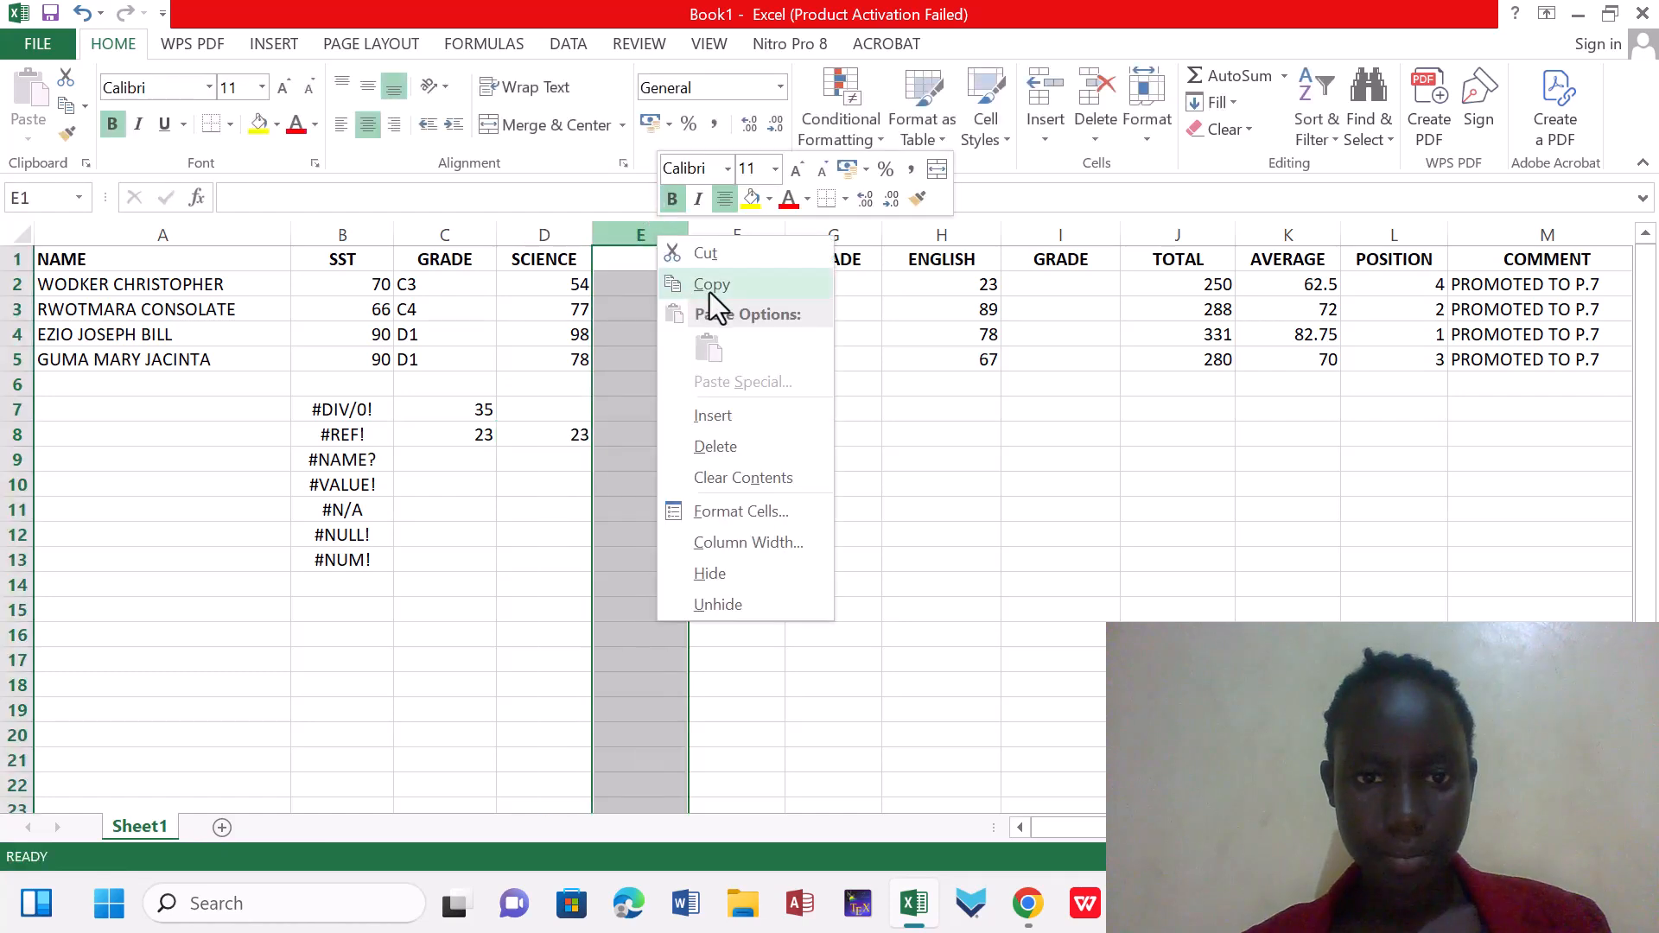
click(722, 443)
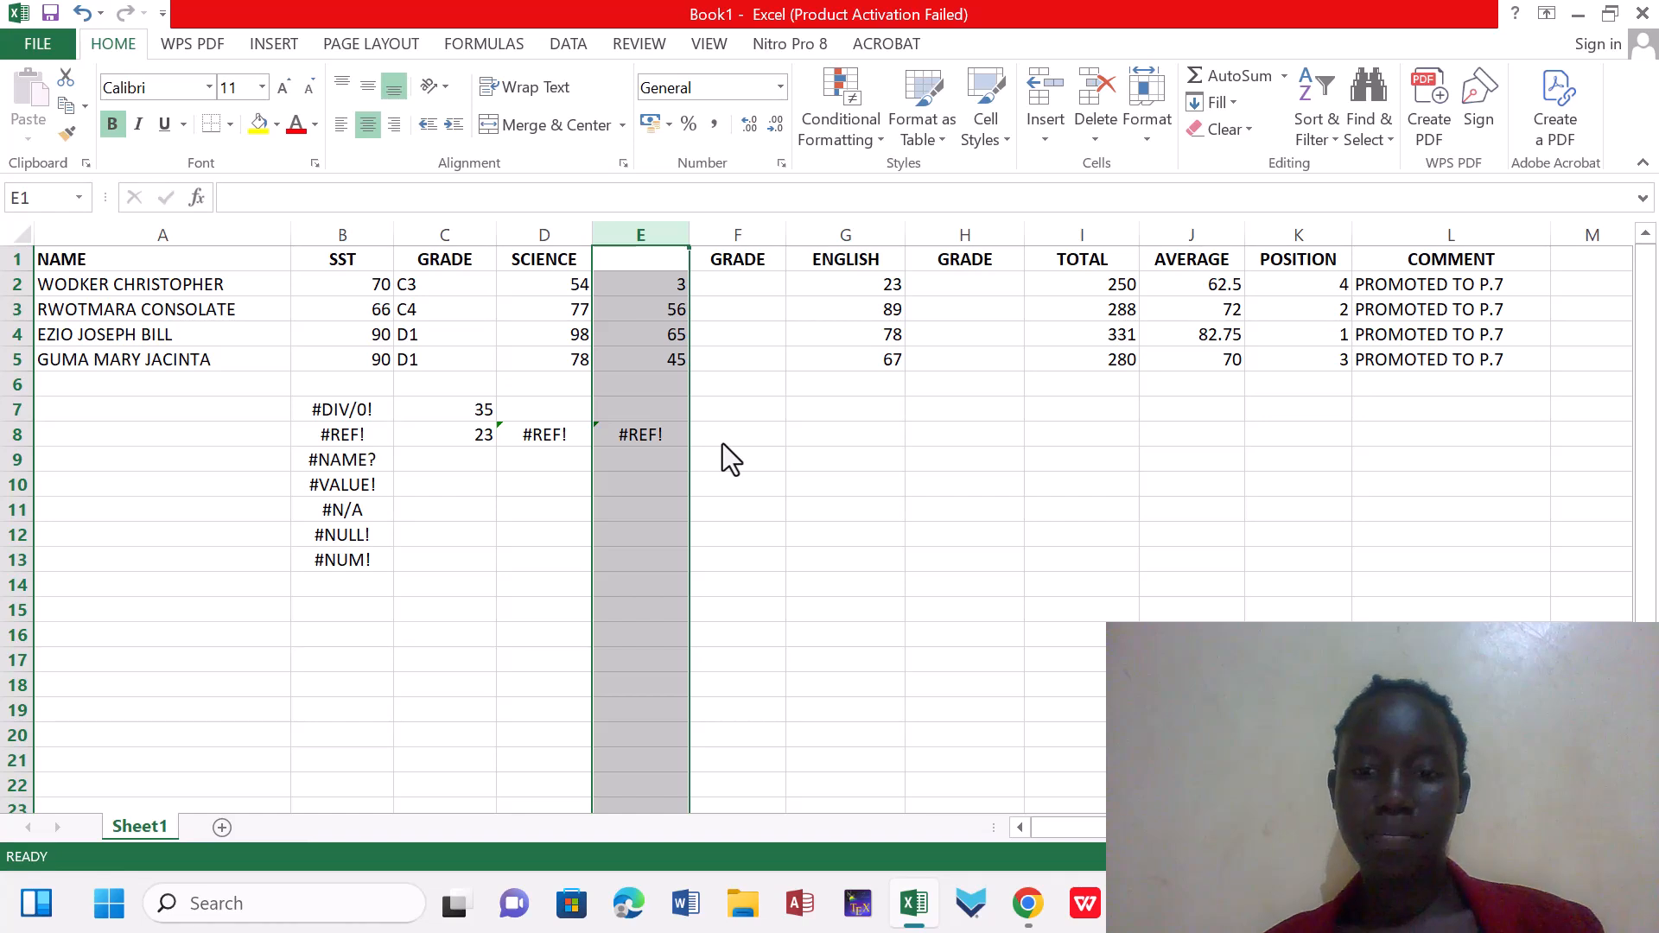
click(1331, 567)
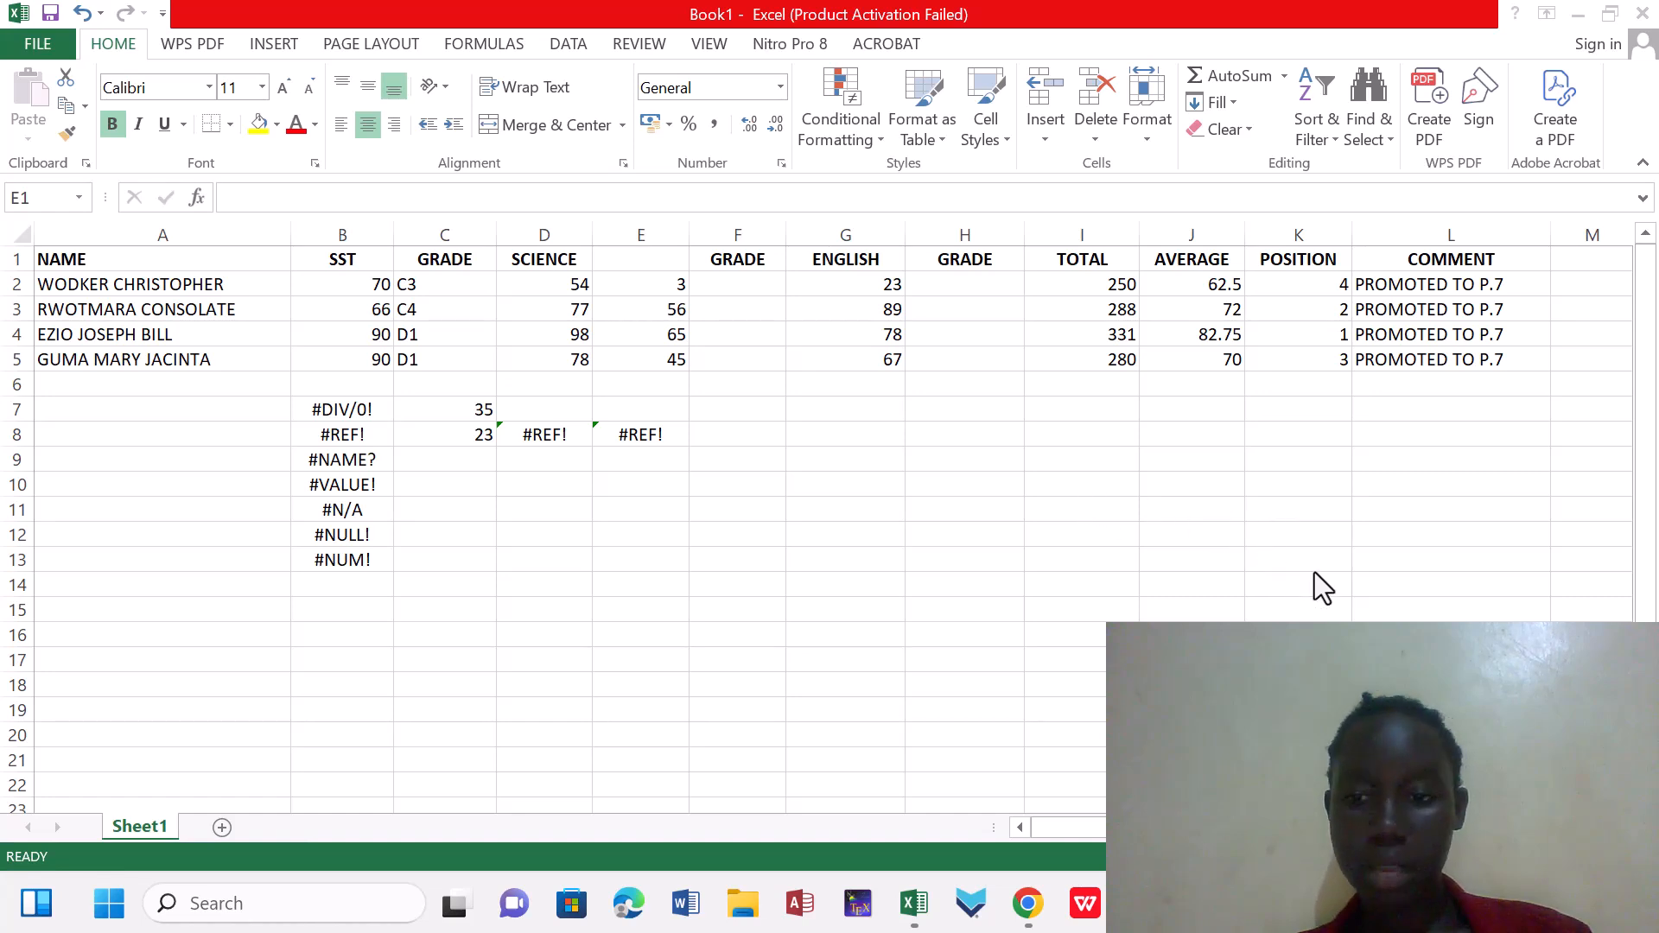
key(ctrl+z)
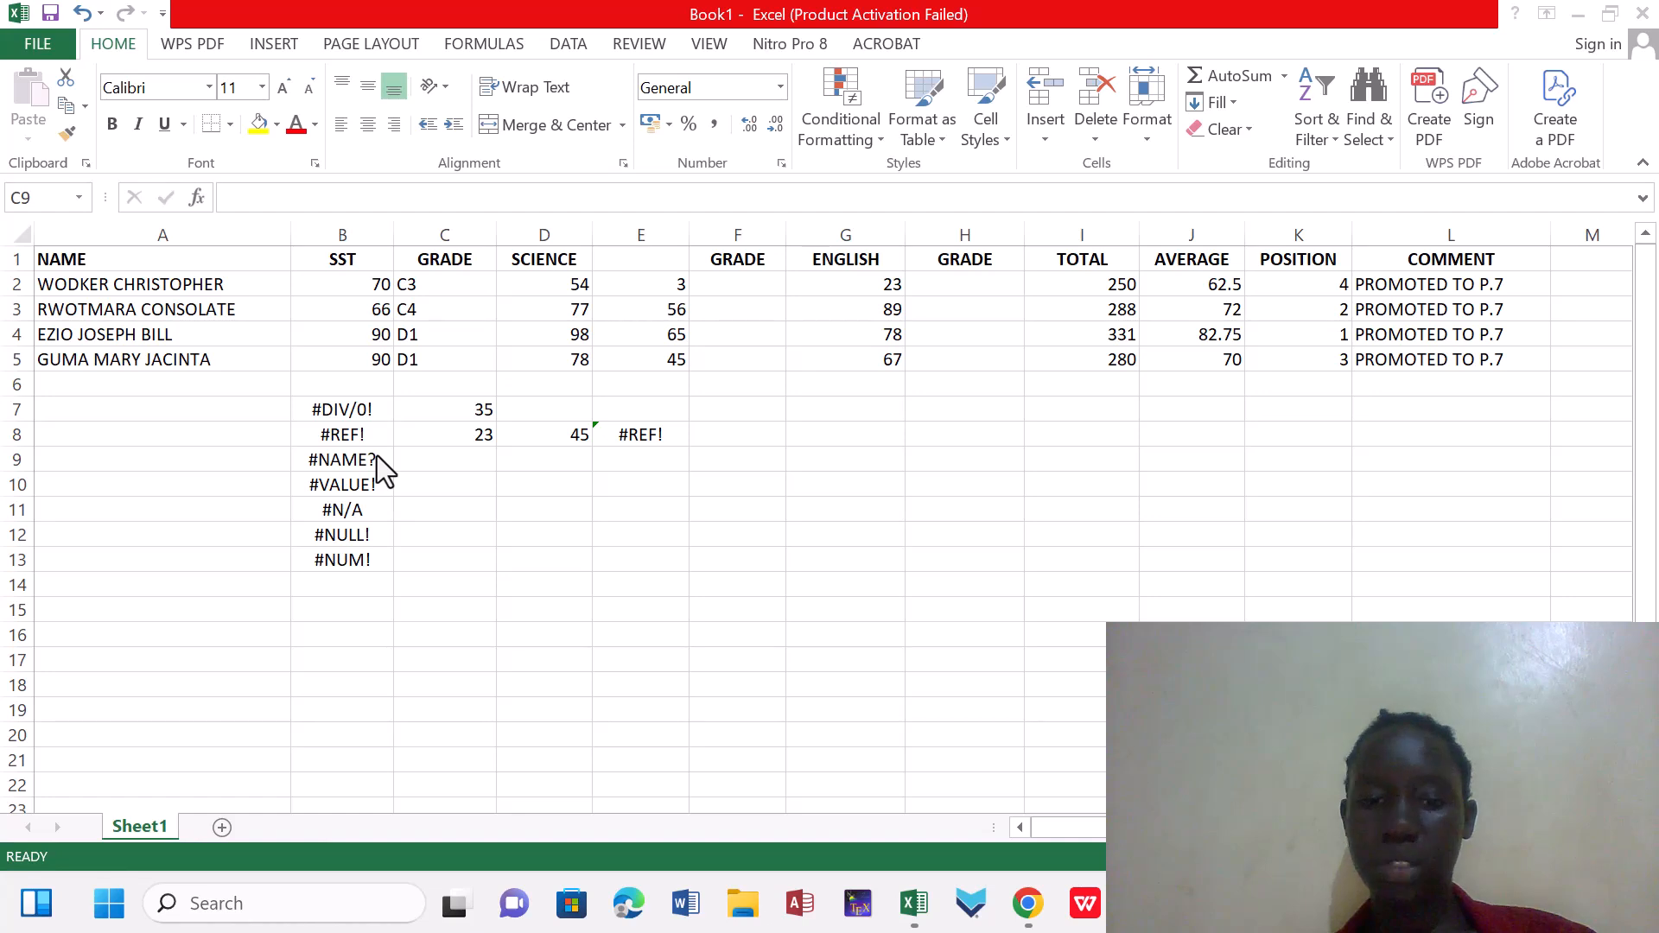
Enter the formula =SIM(C7:C8) in C9, deliberately misspelling the SUM function name
click(455, 449)
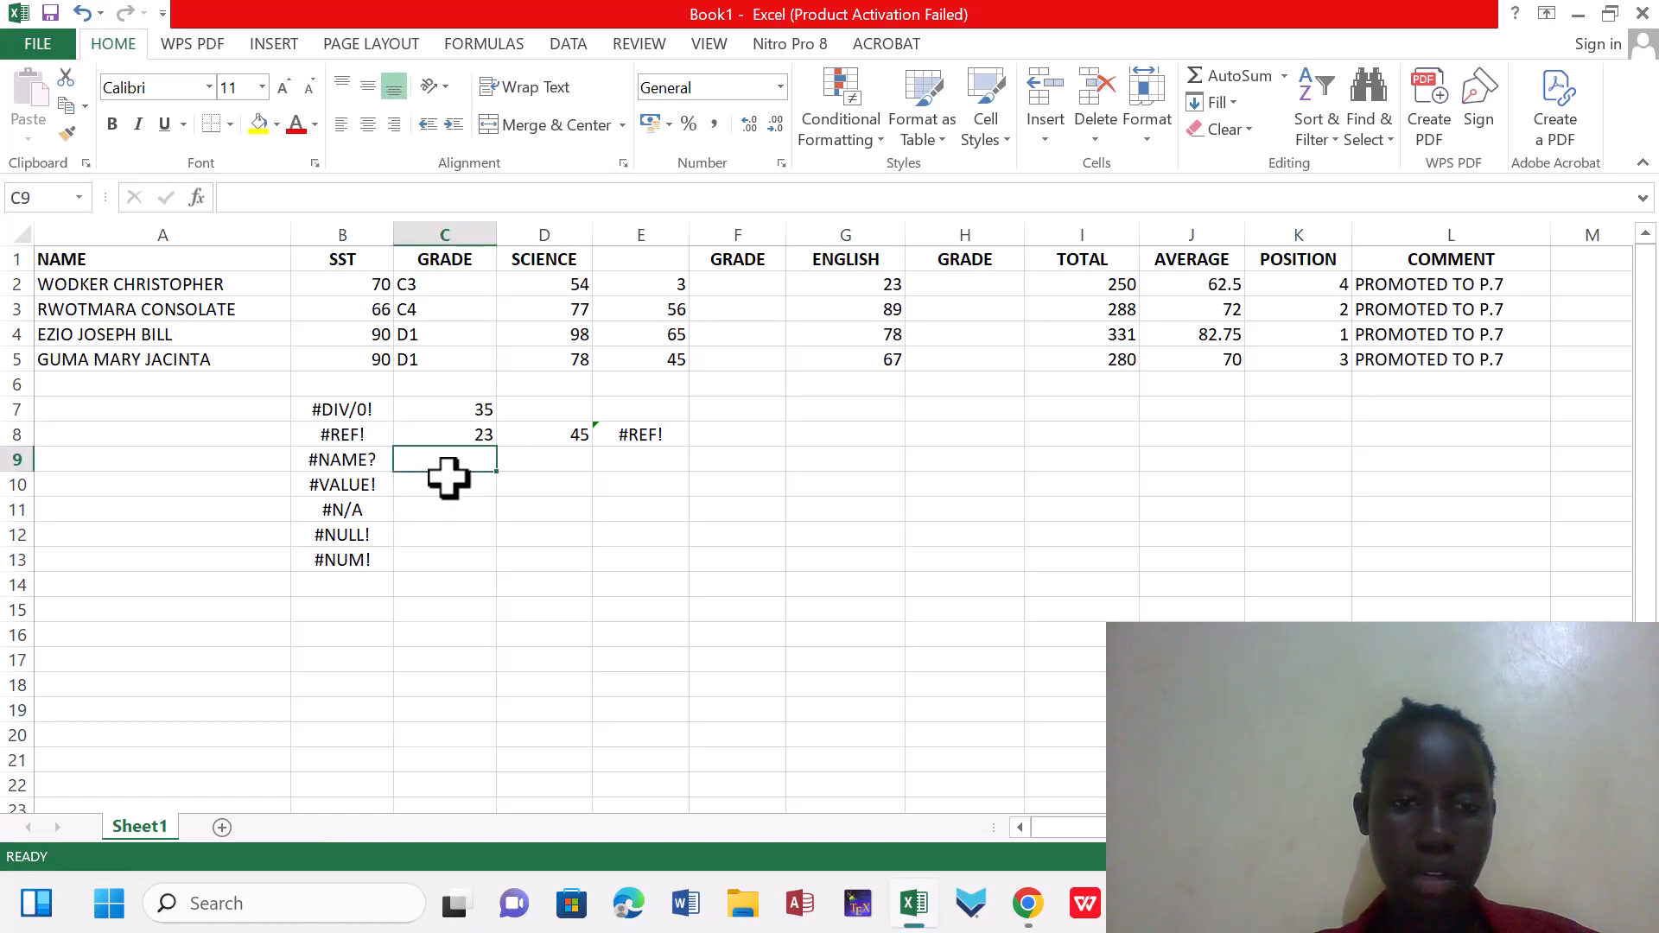
text(=)
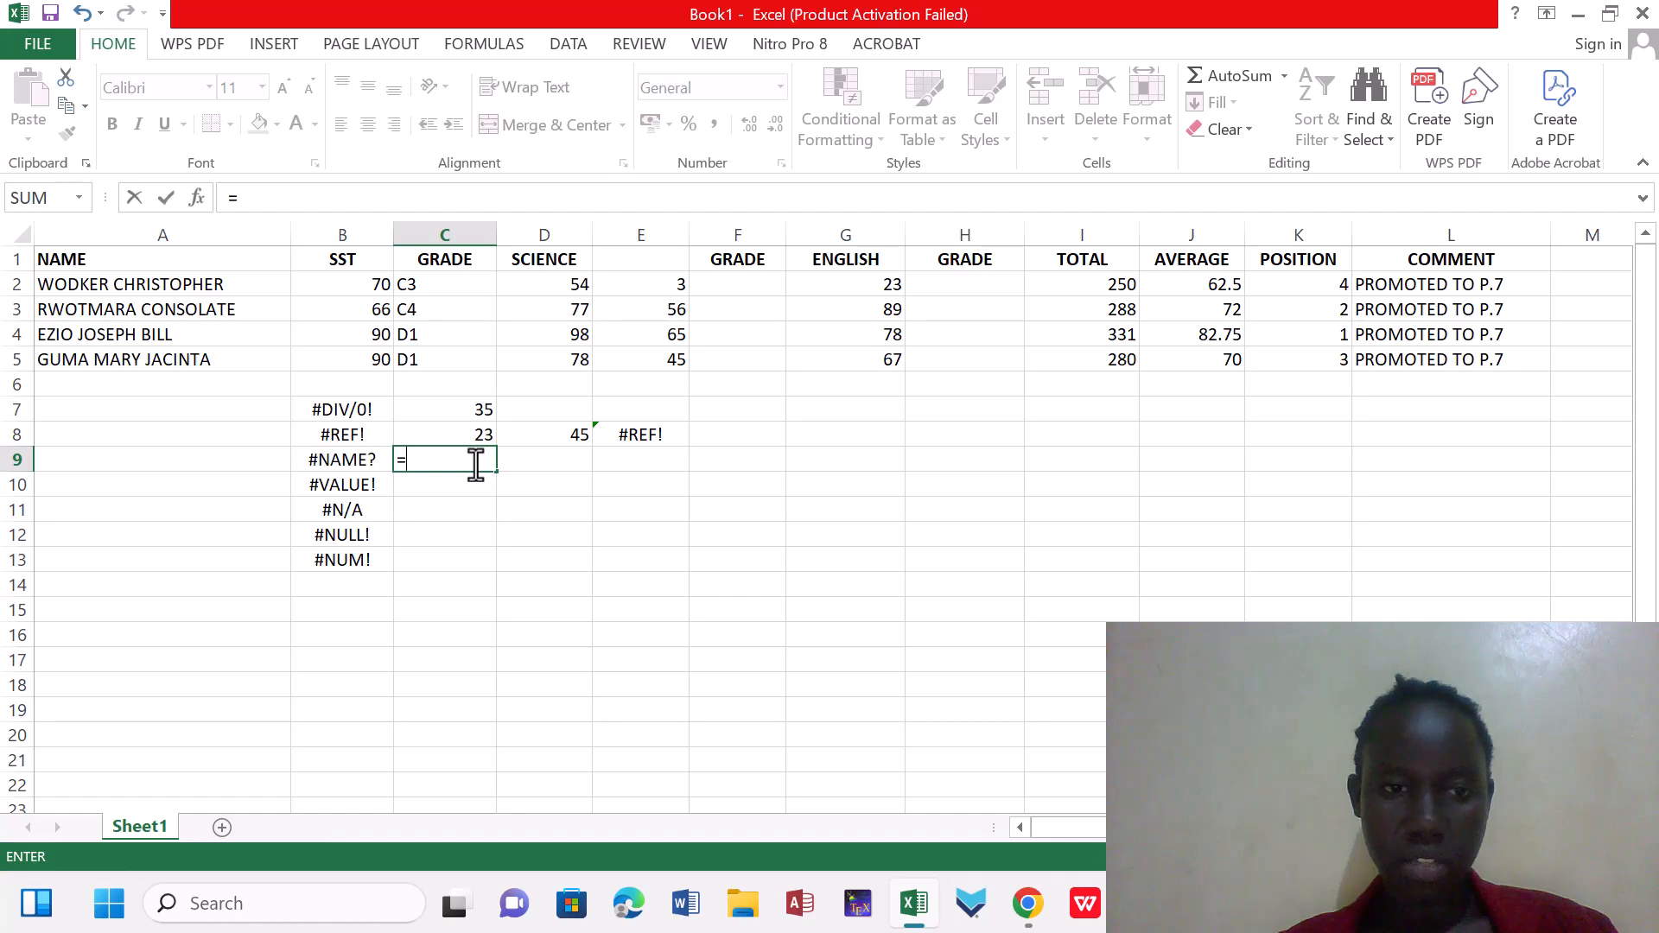
text(S)
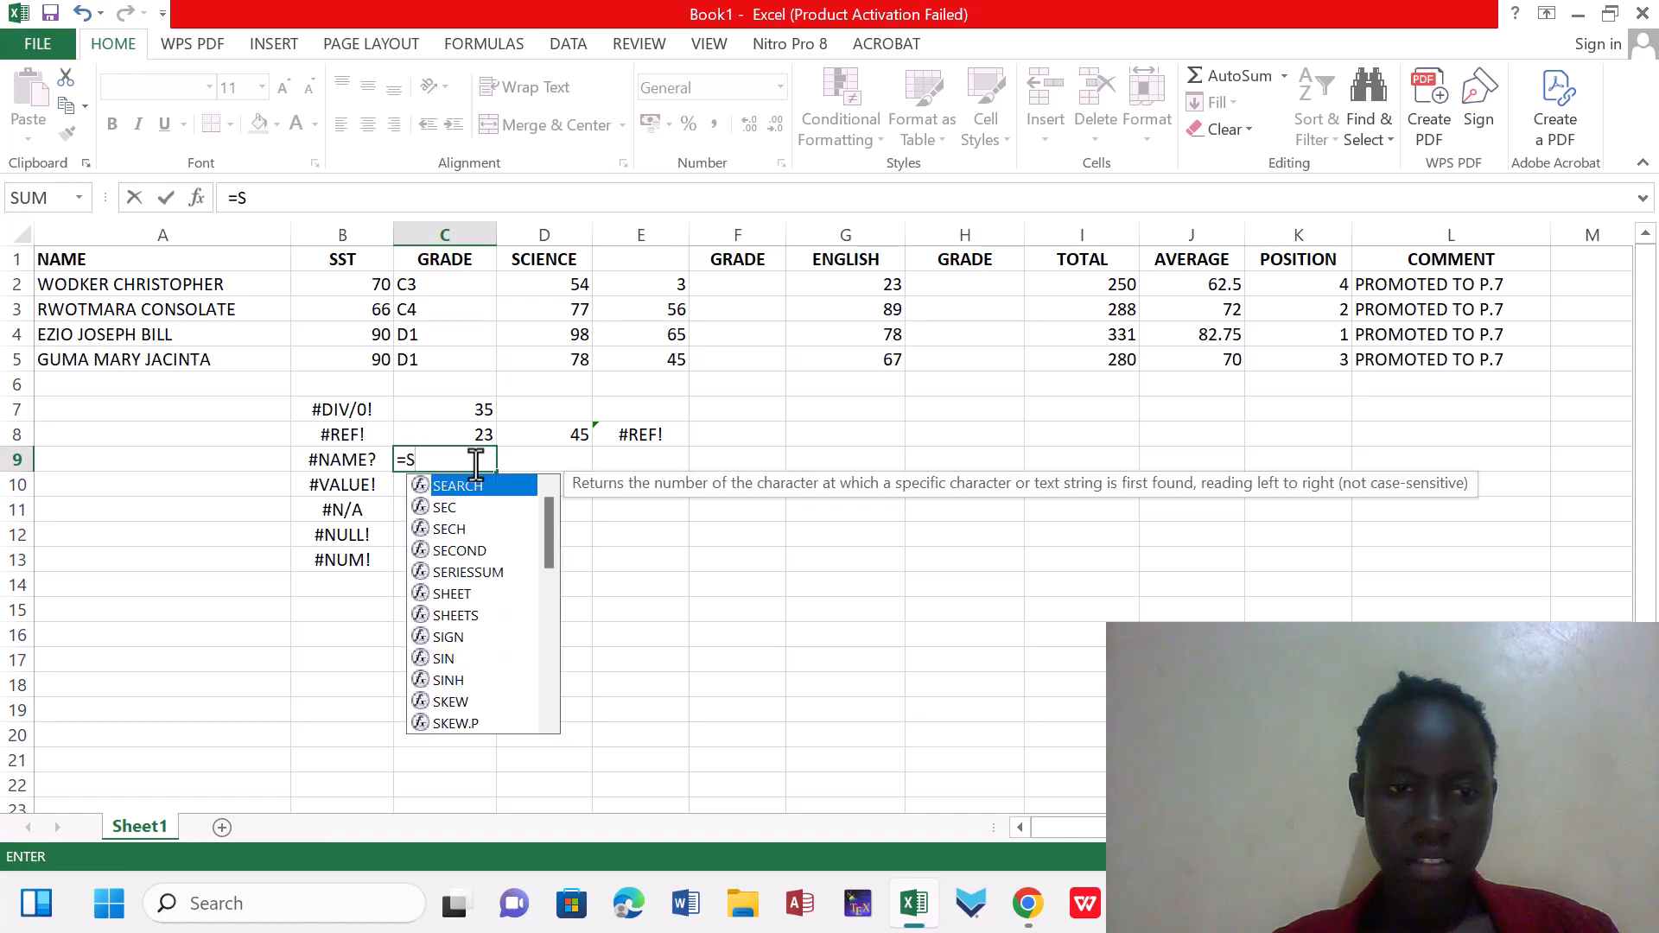
text(IM)
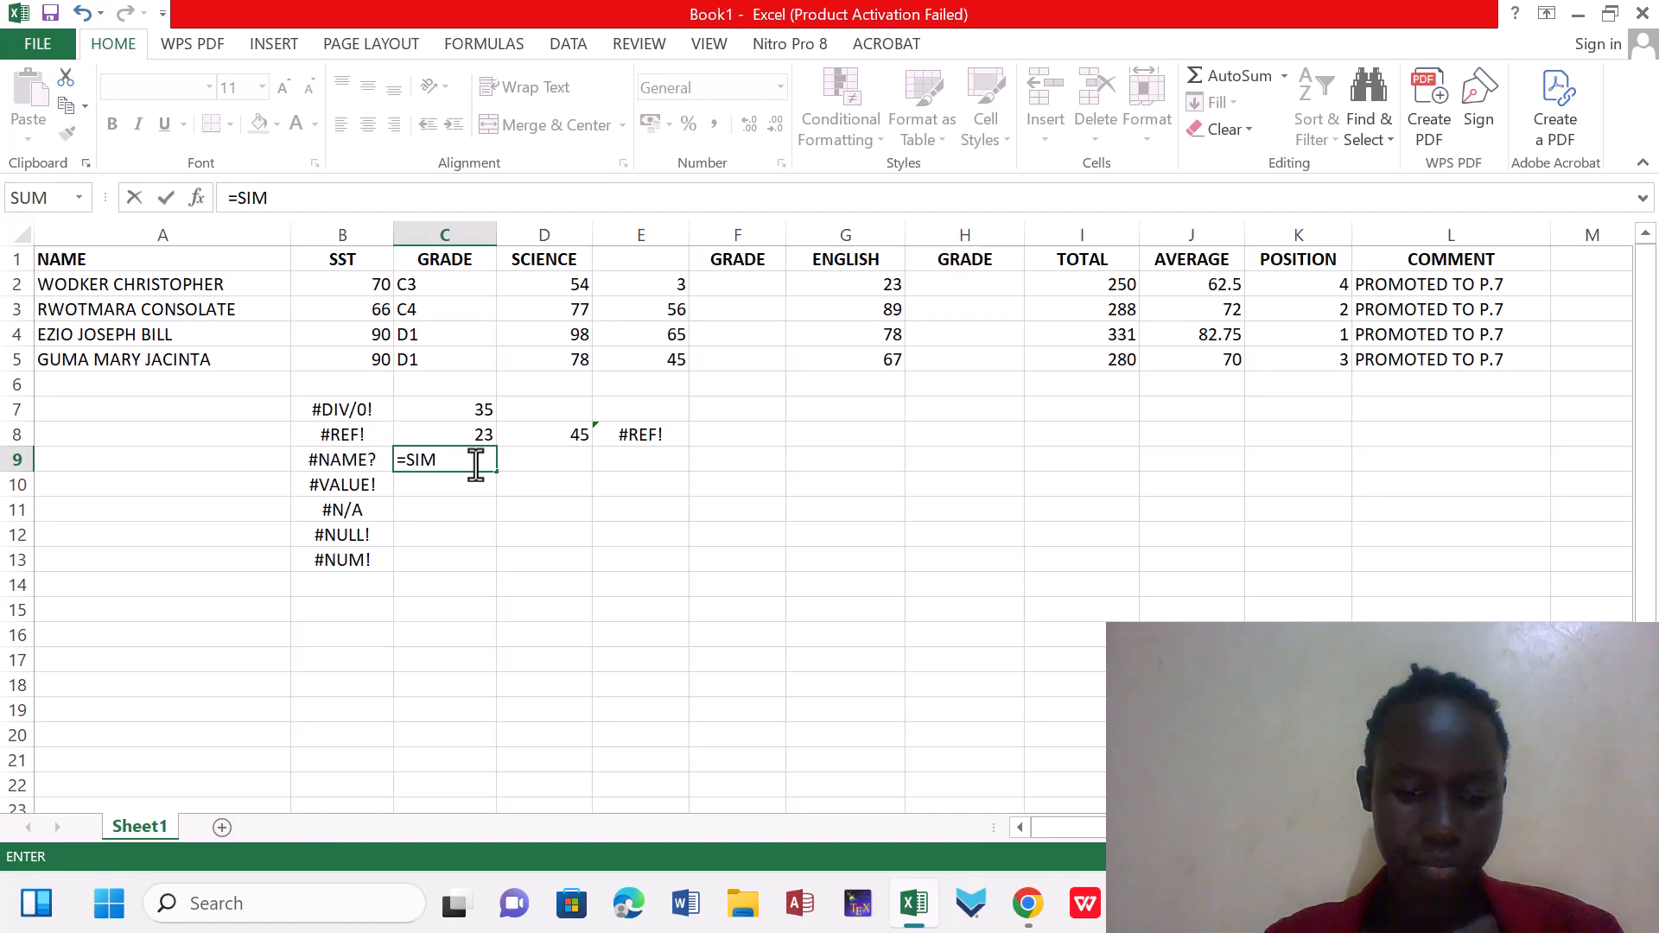
text(()
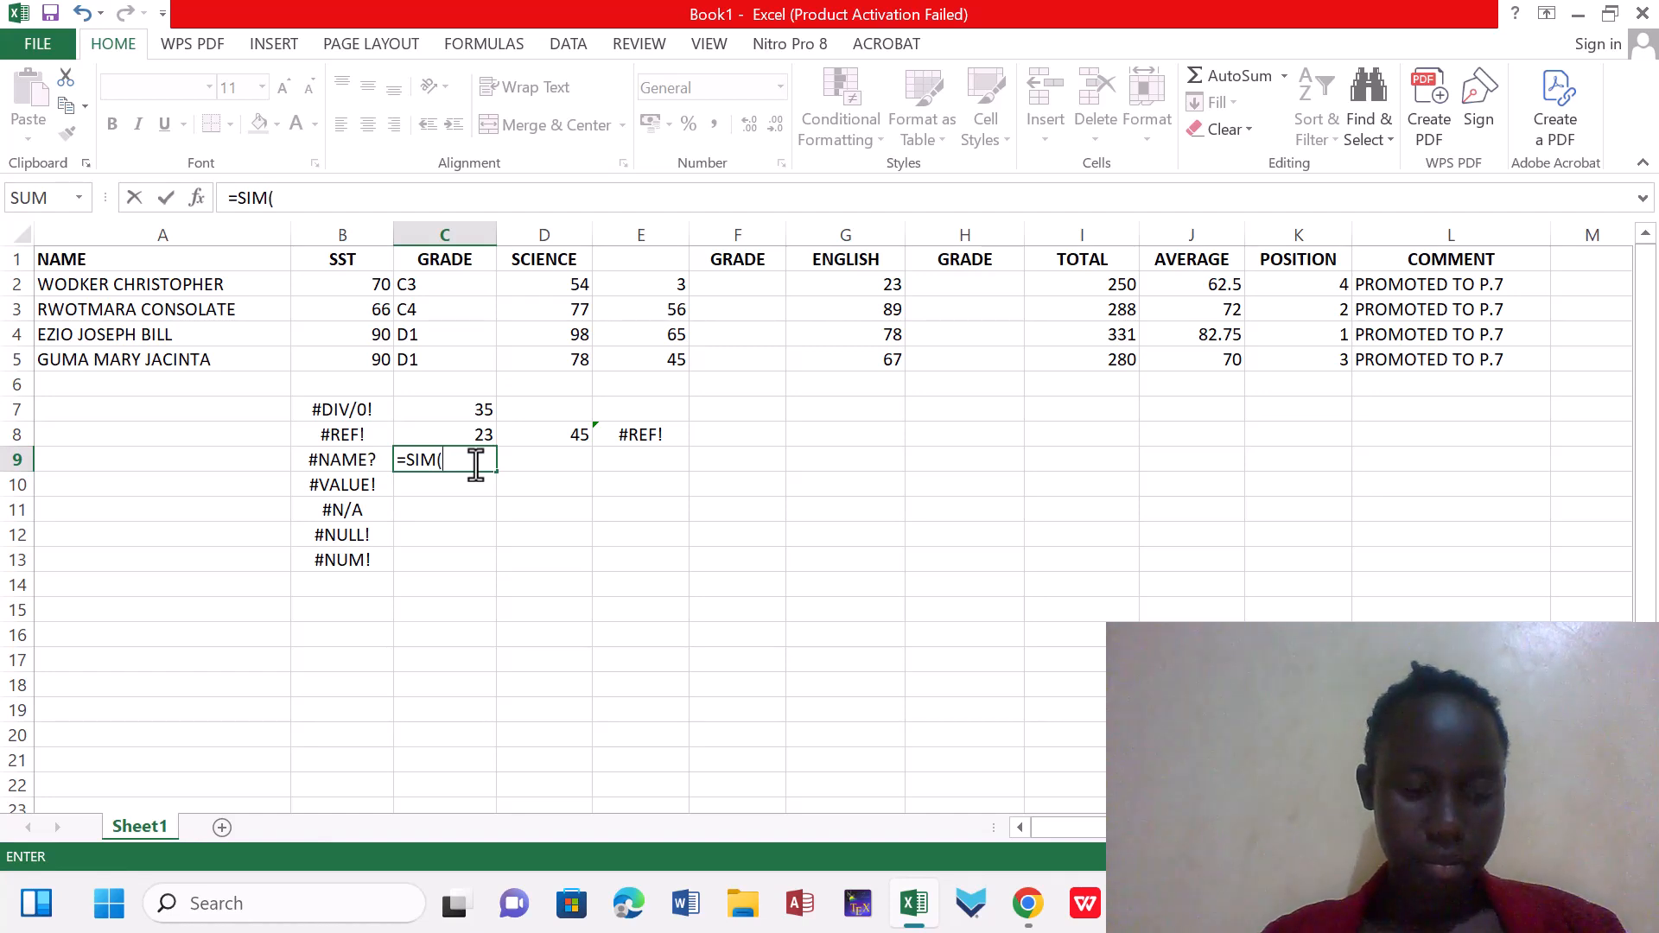
click(446, 410)
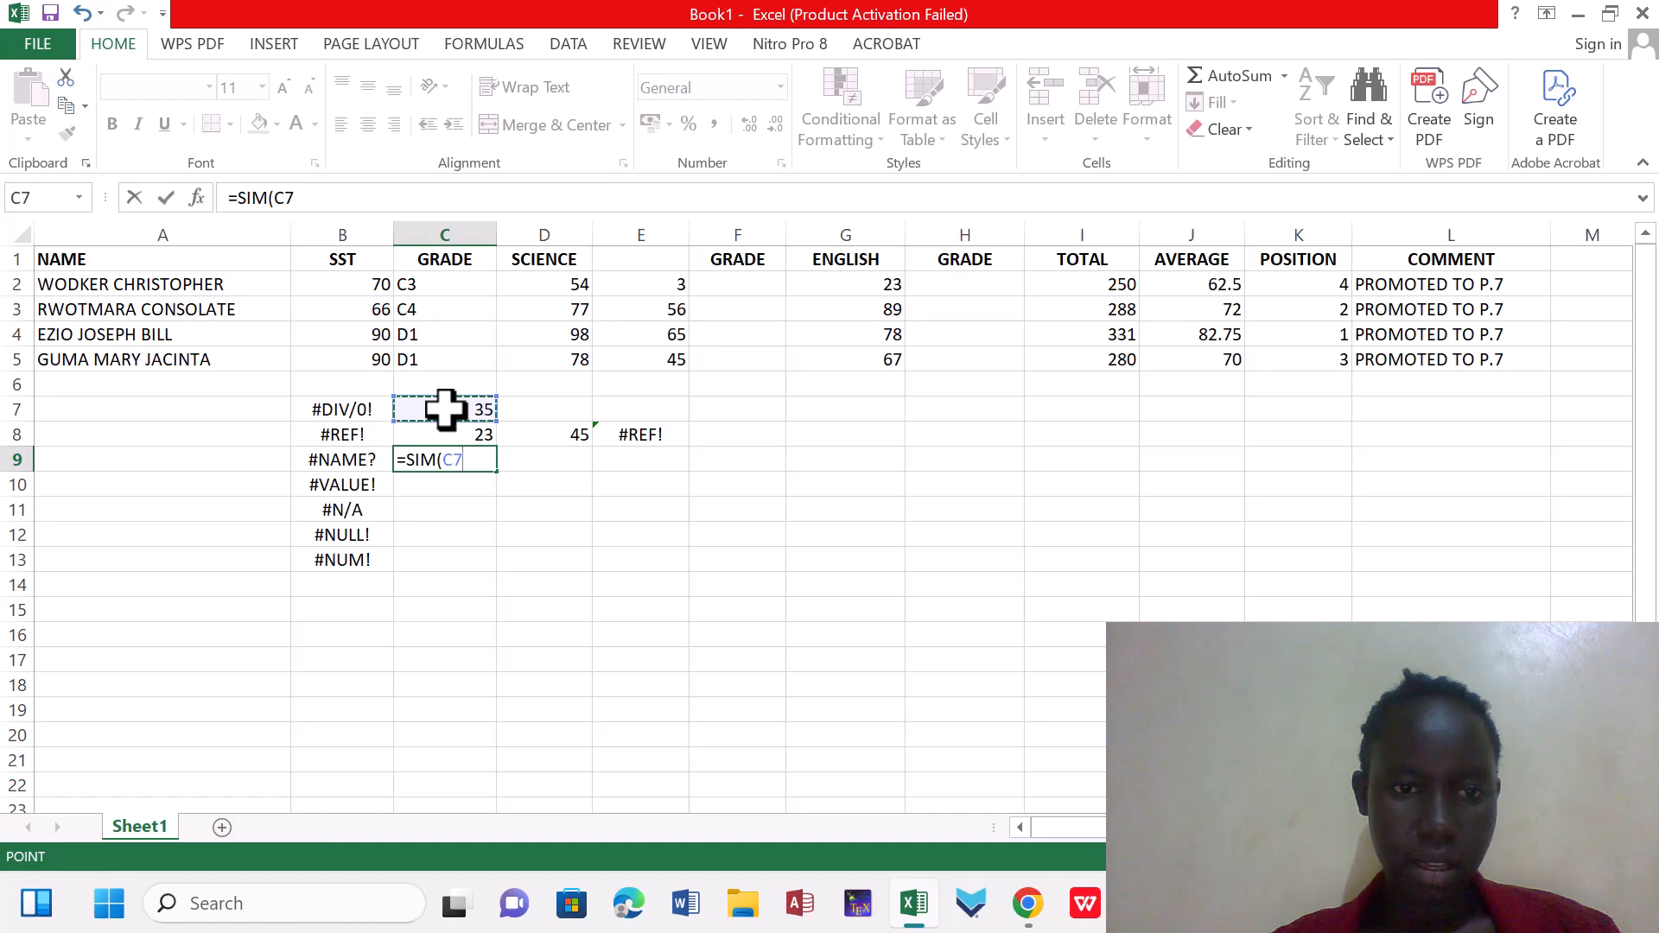
key(F8)
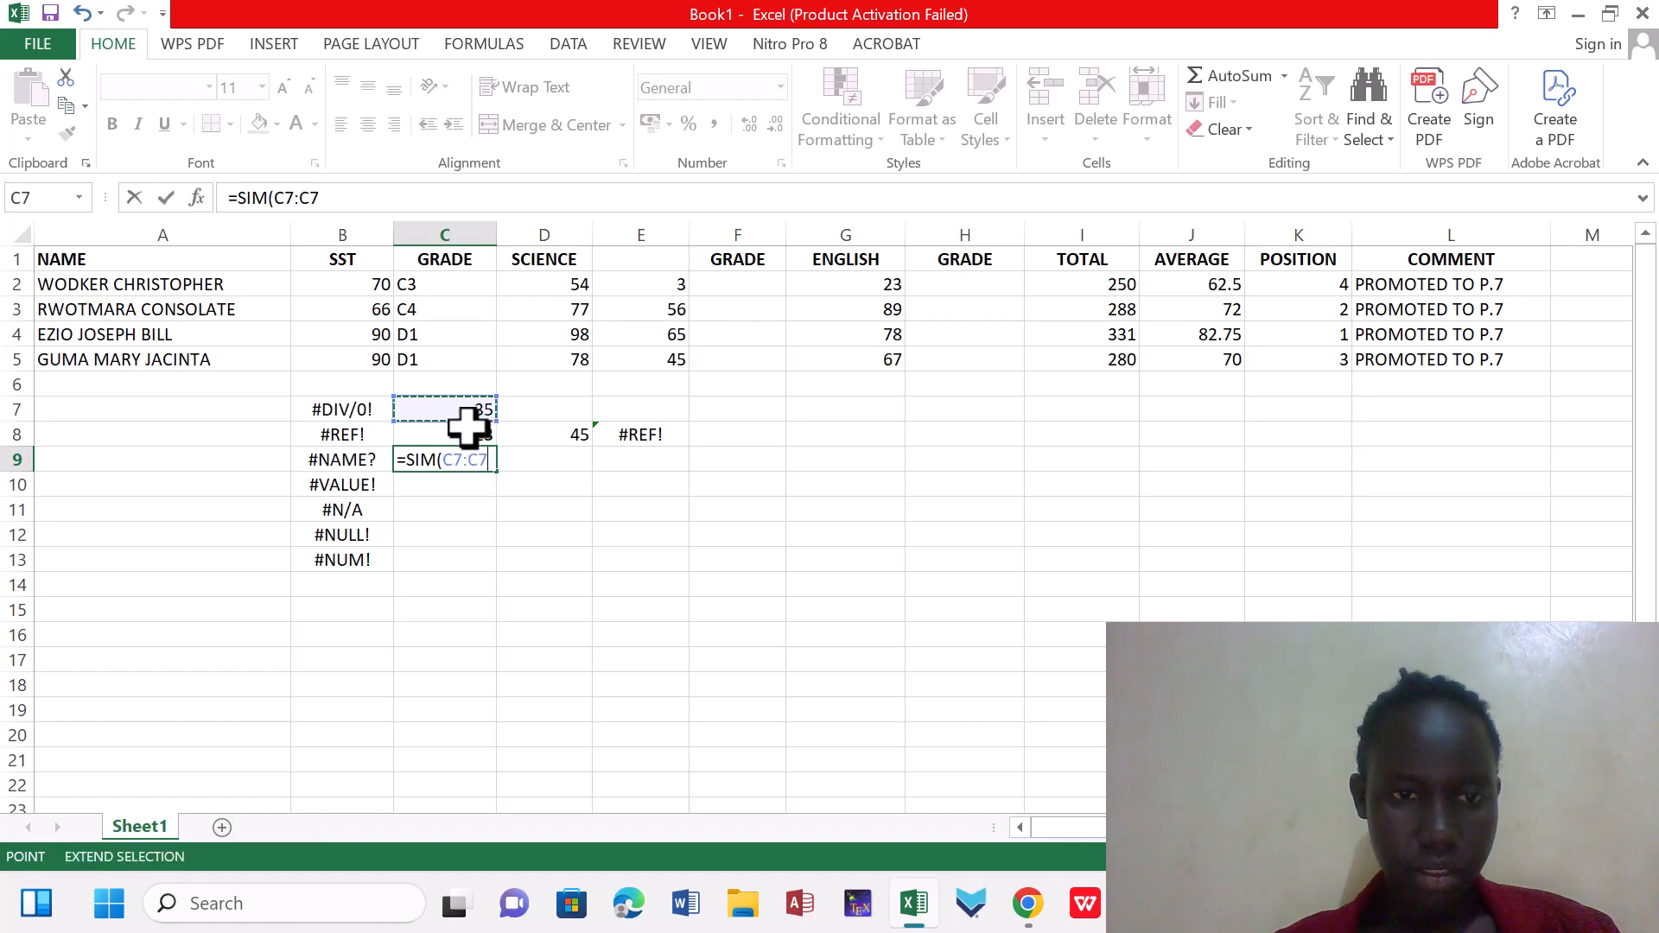
click(465, 436)
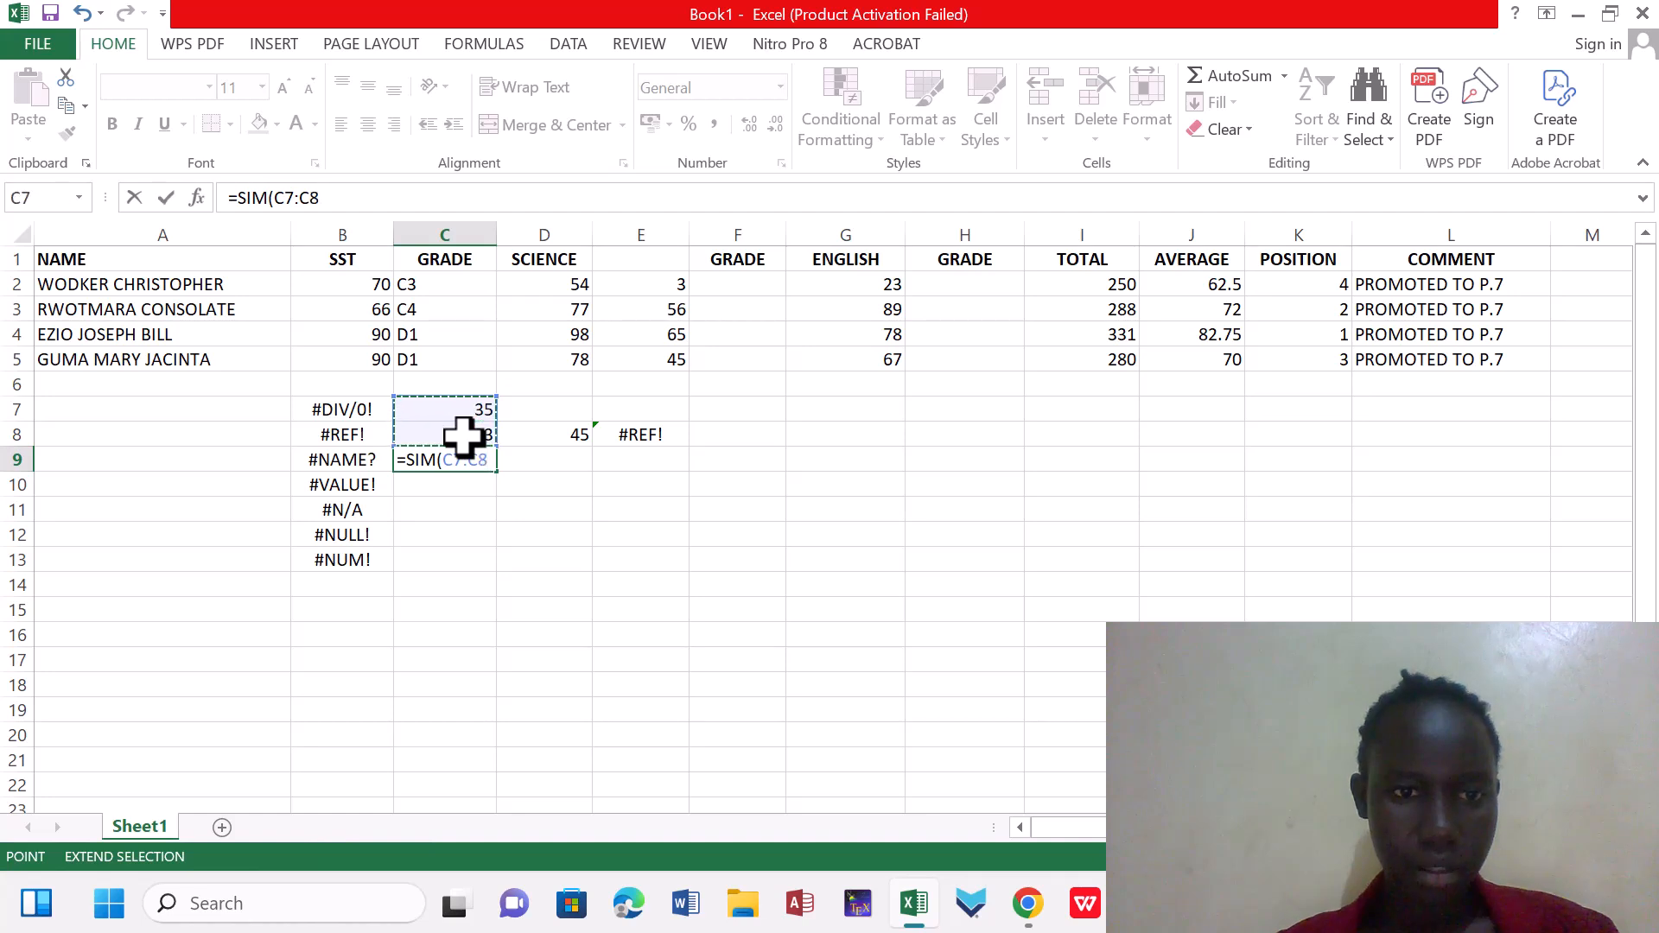
text())
key(Return)
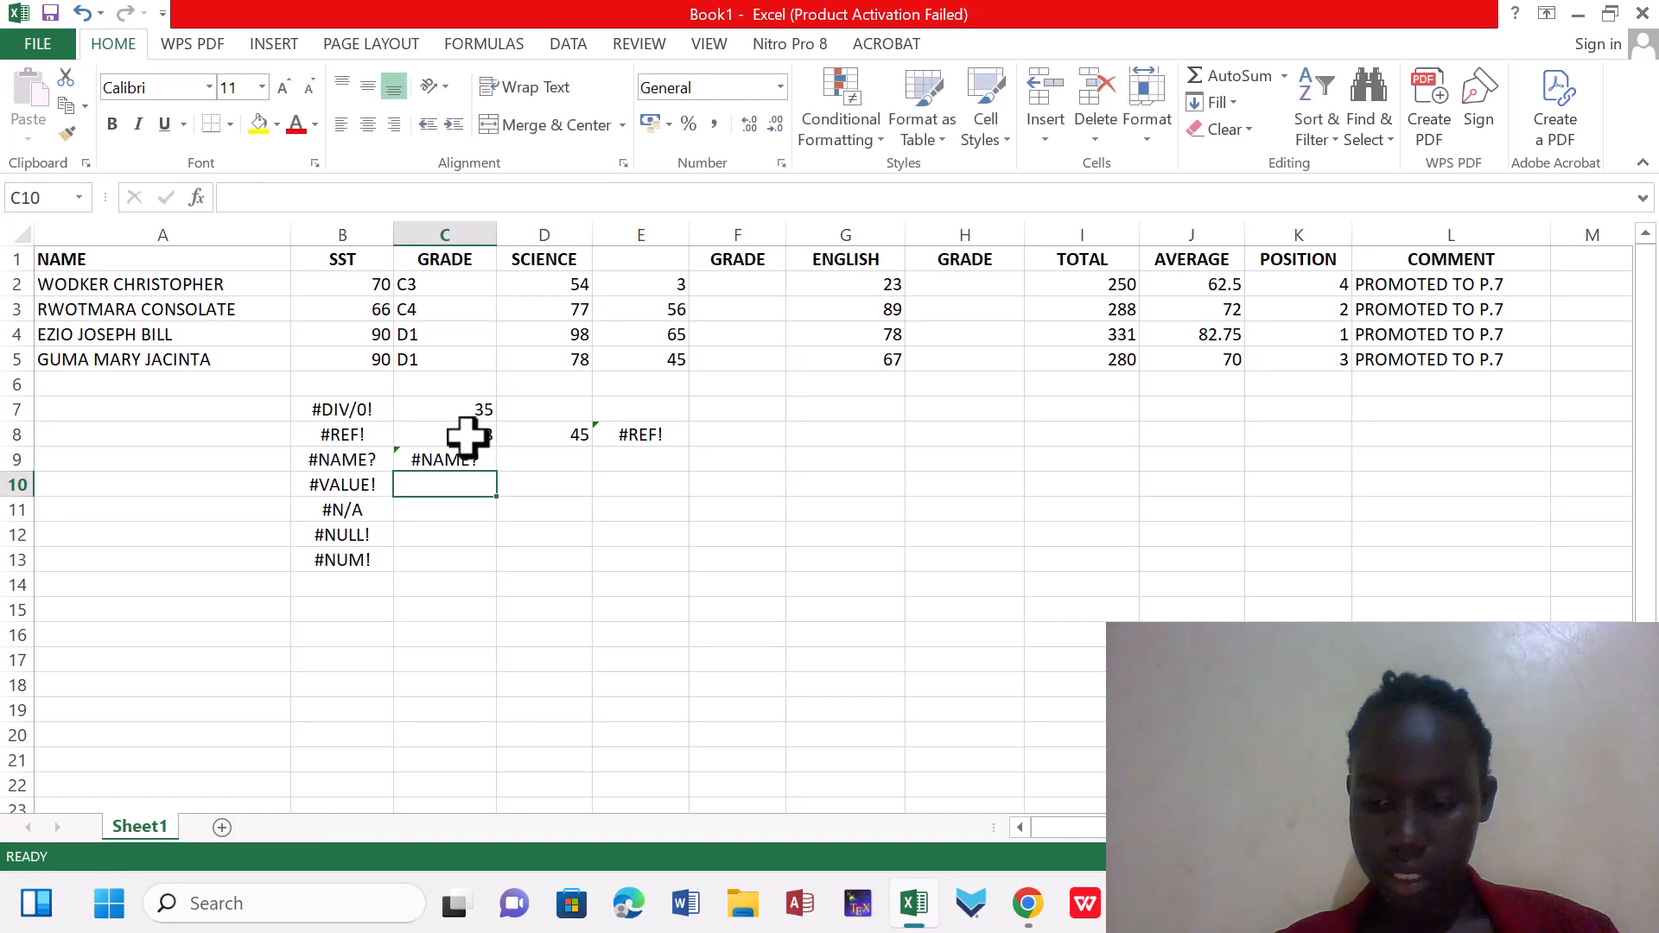
Correct the misspelled function name in C9 so that the formula is =SUM(C7:C8)
click(439, 462)
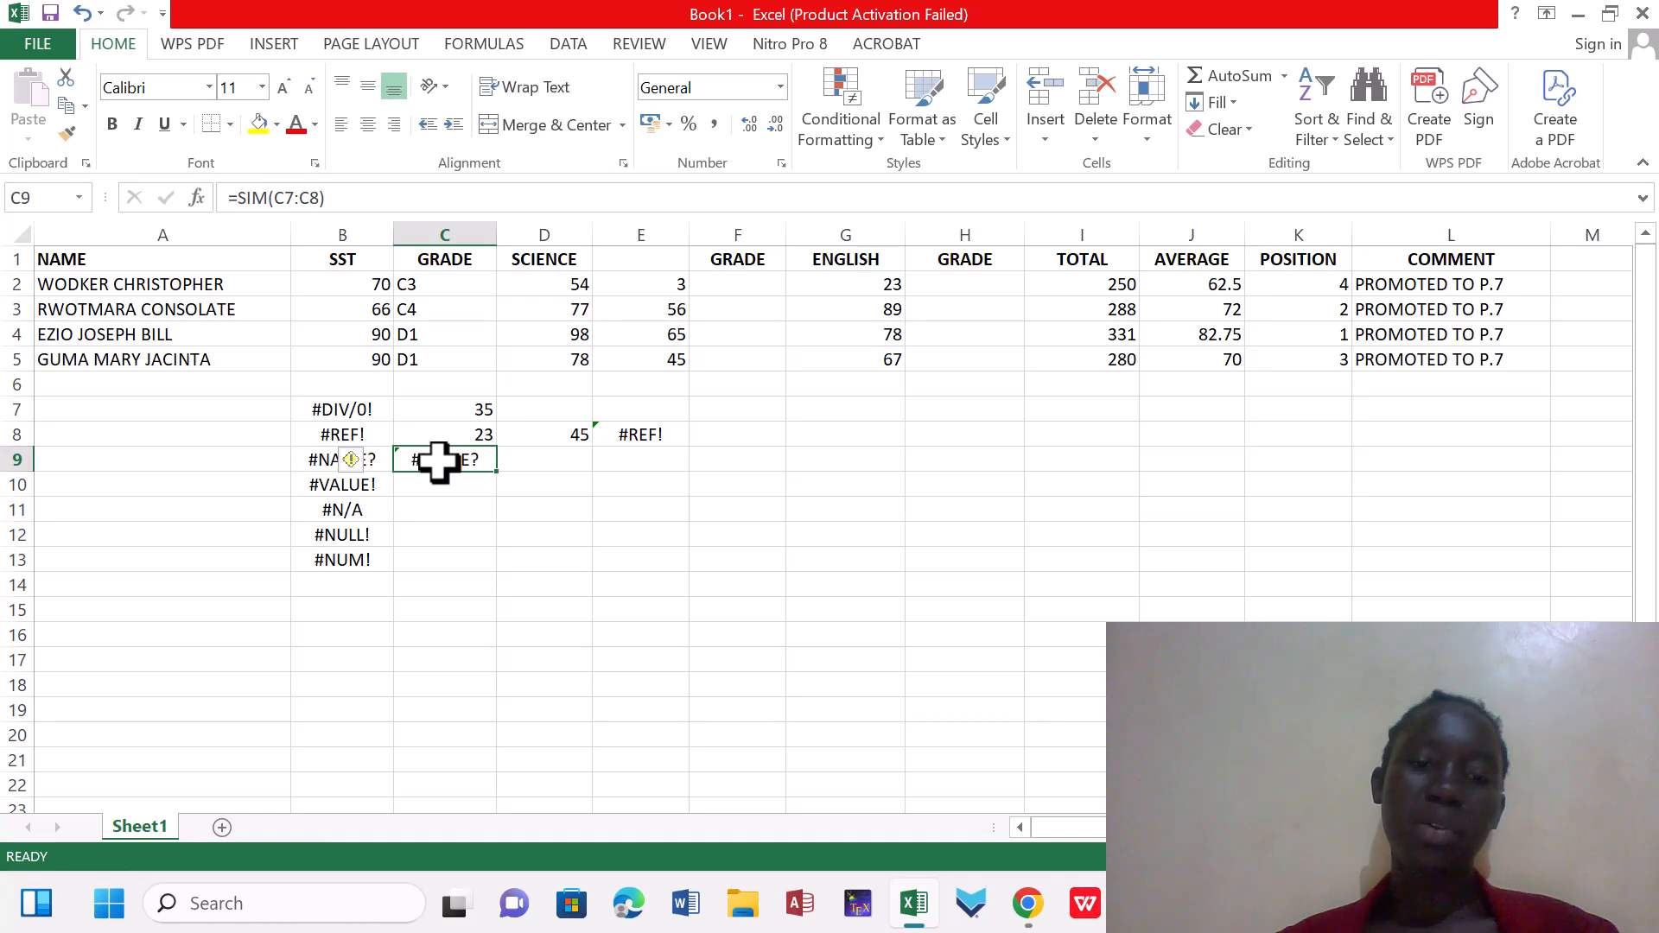
double_click(438, 462)
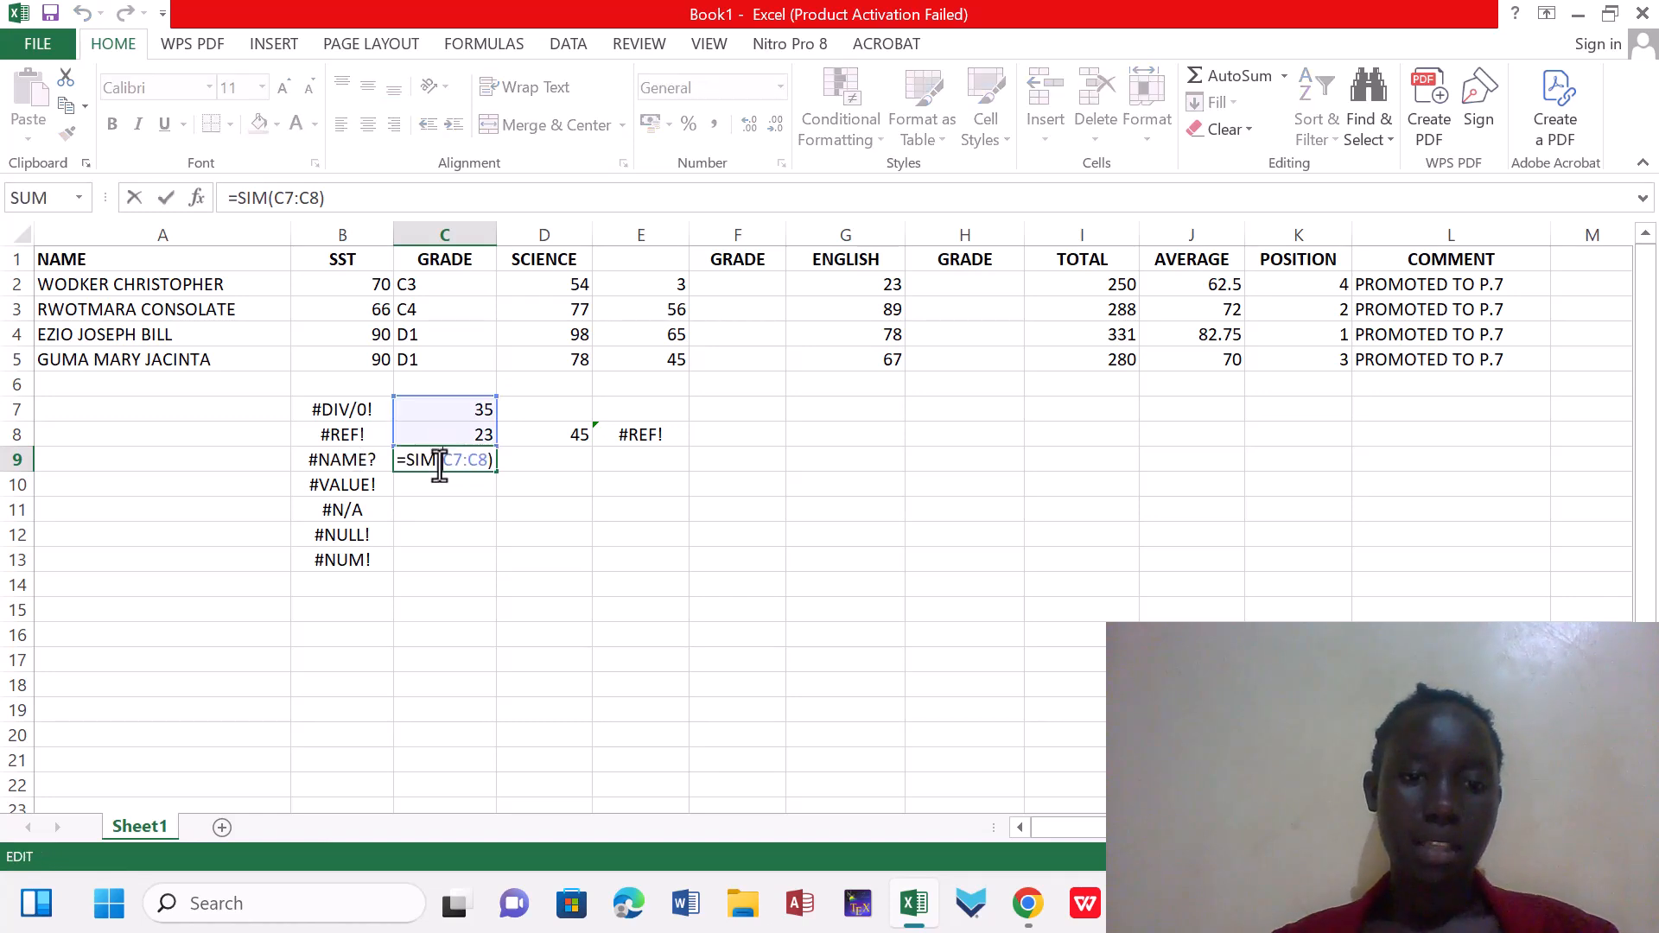
click(418, 464)
key(BackSpace)
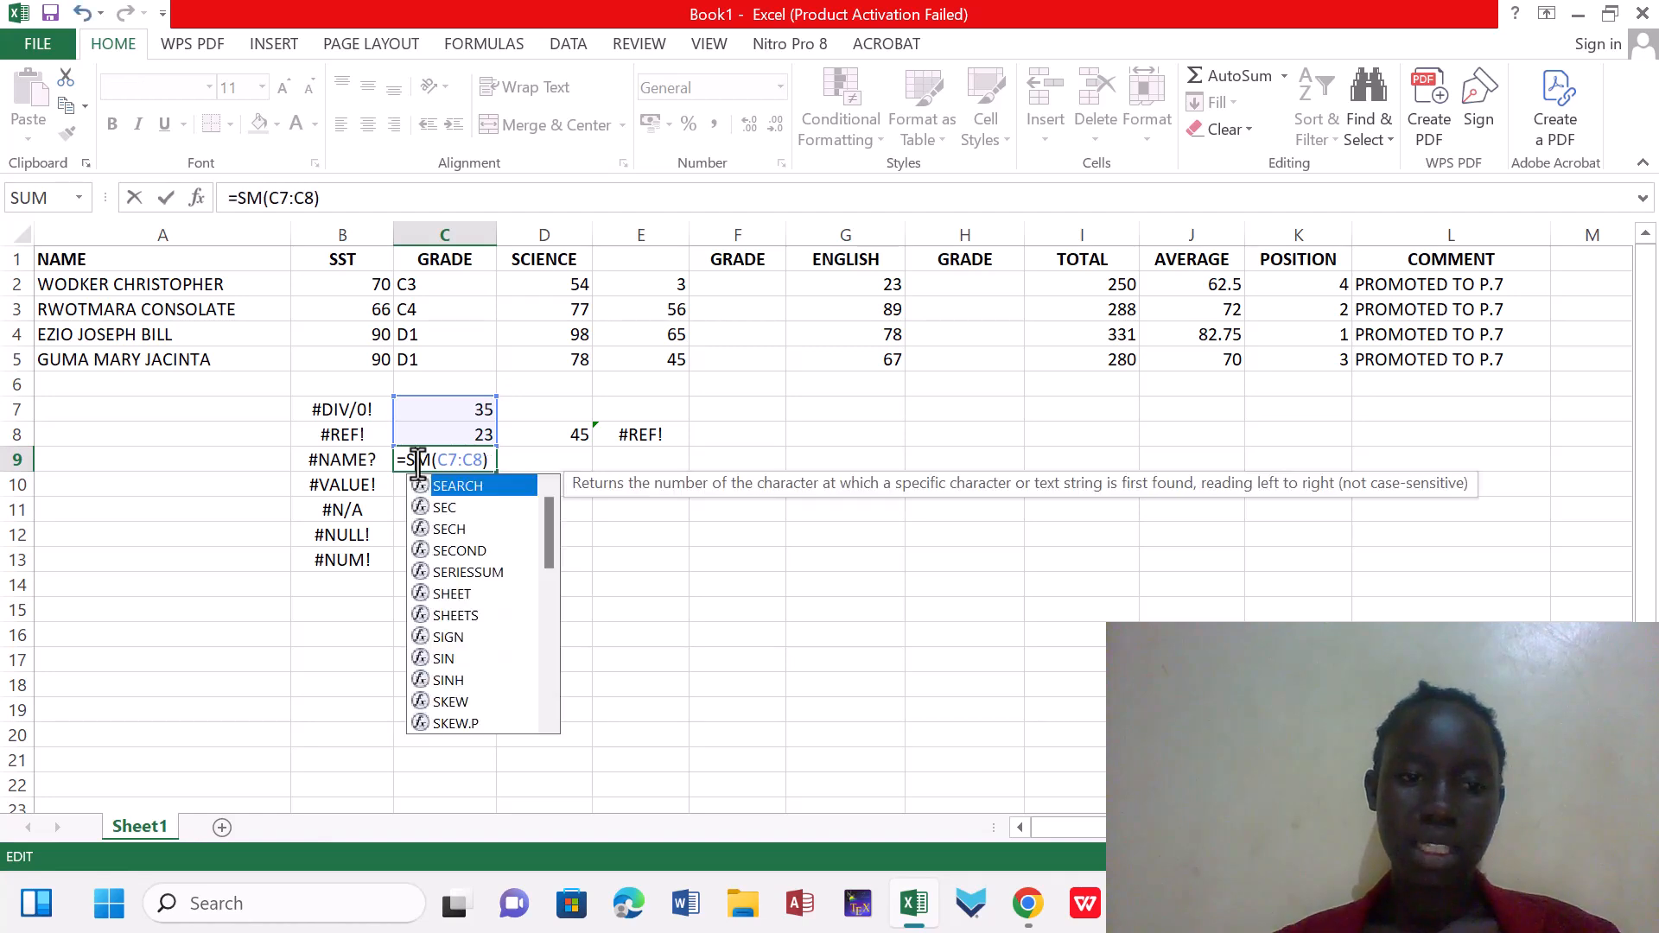
text(U)
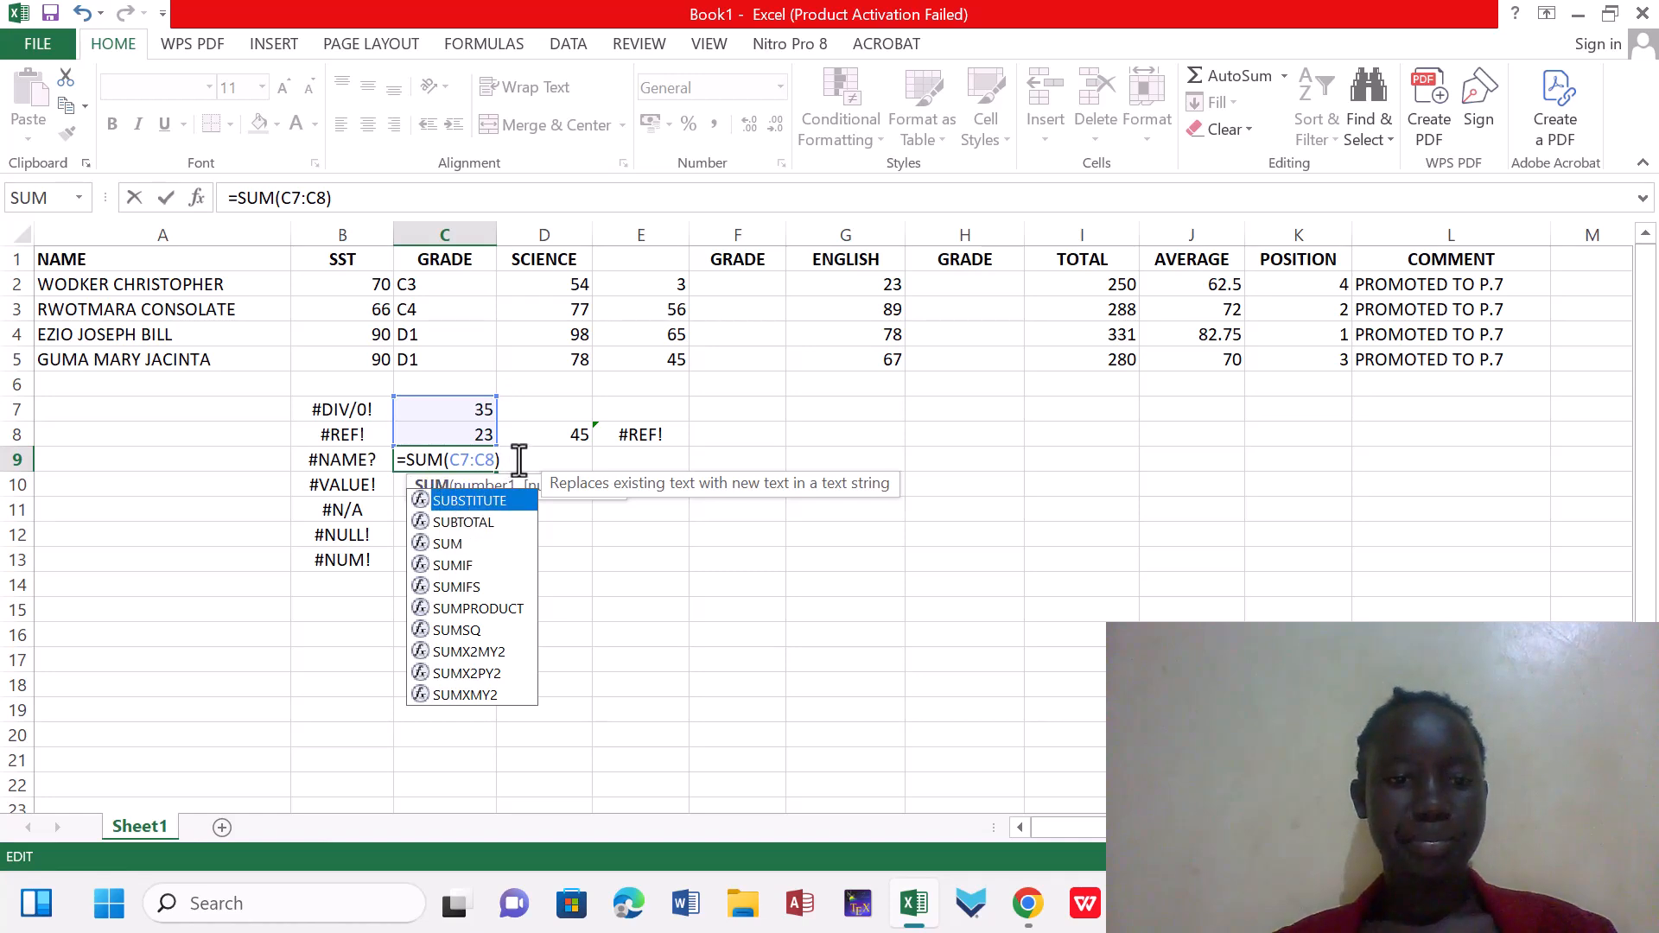
key(Return)
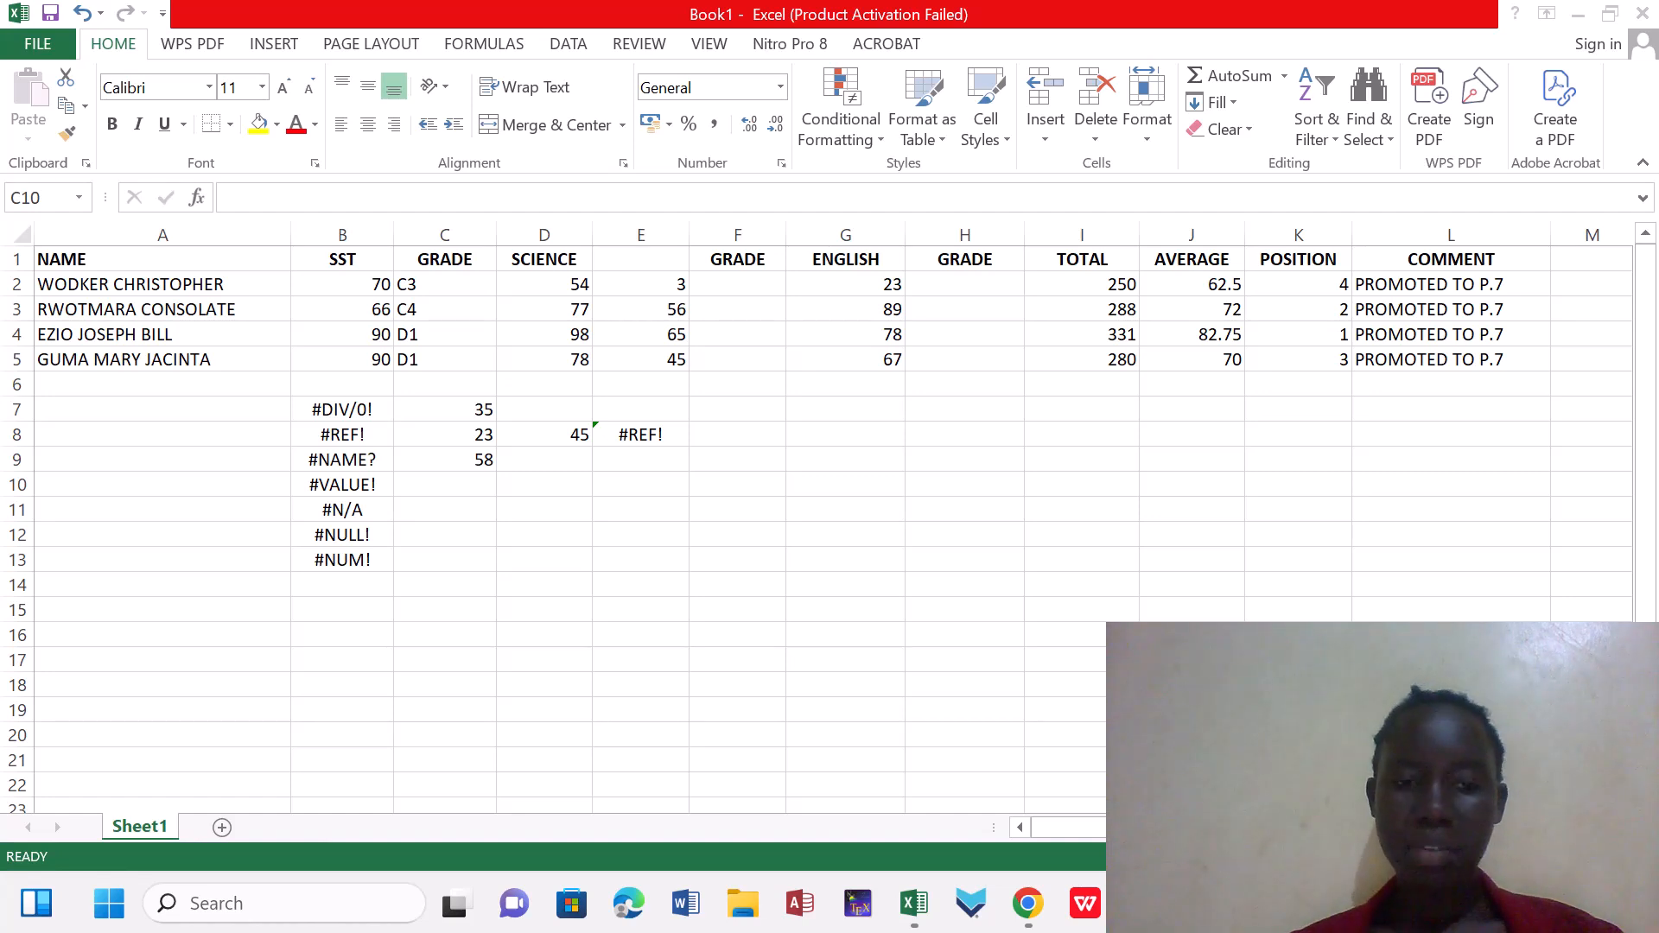
Enter the text WORD in C10 and start a formula in C11
click(464, 478)
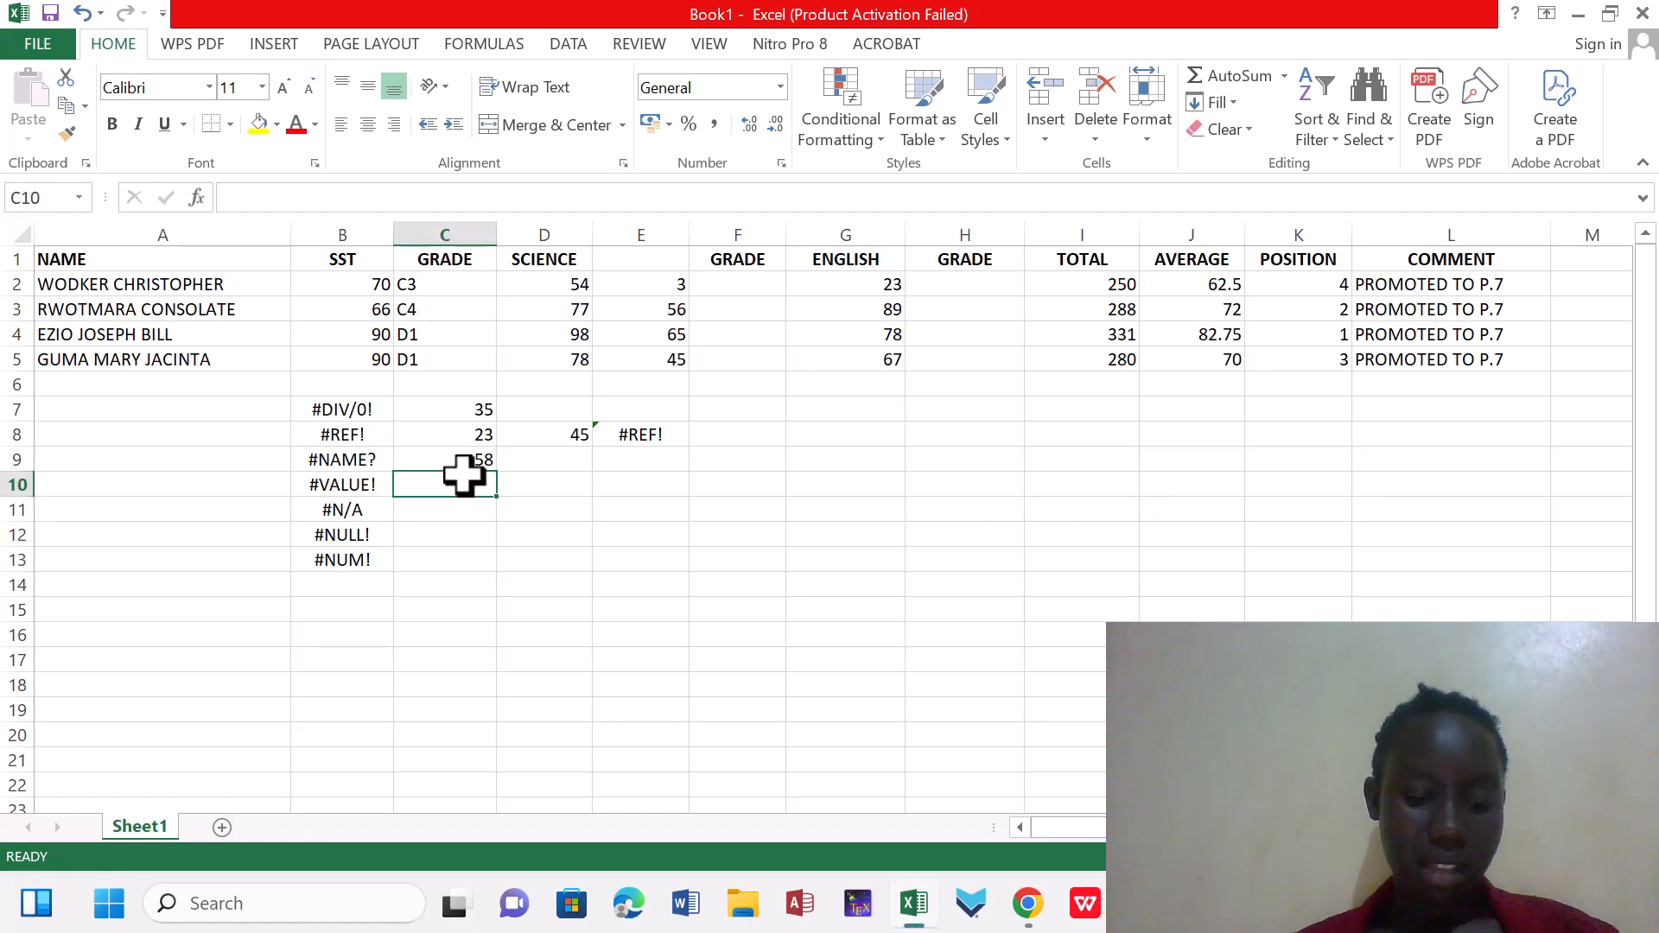
text(WORD)
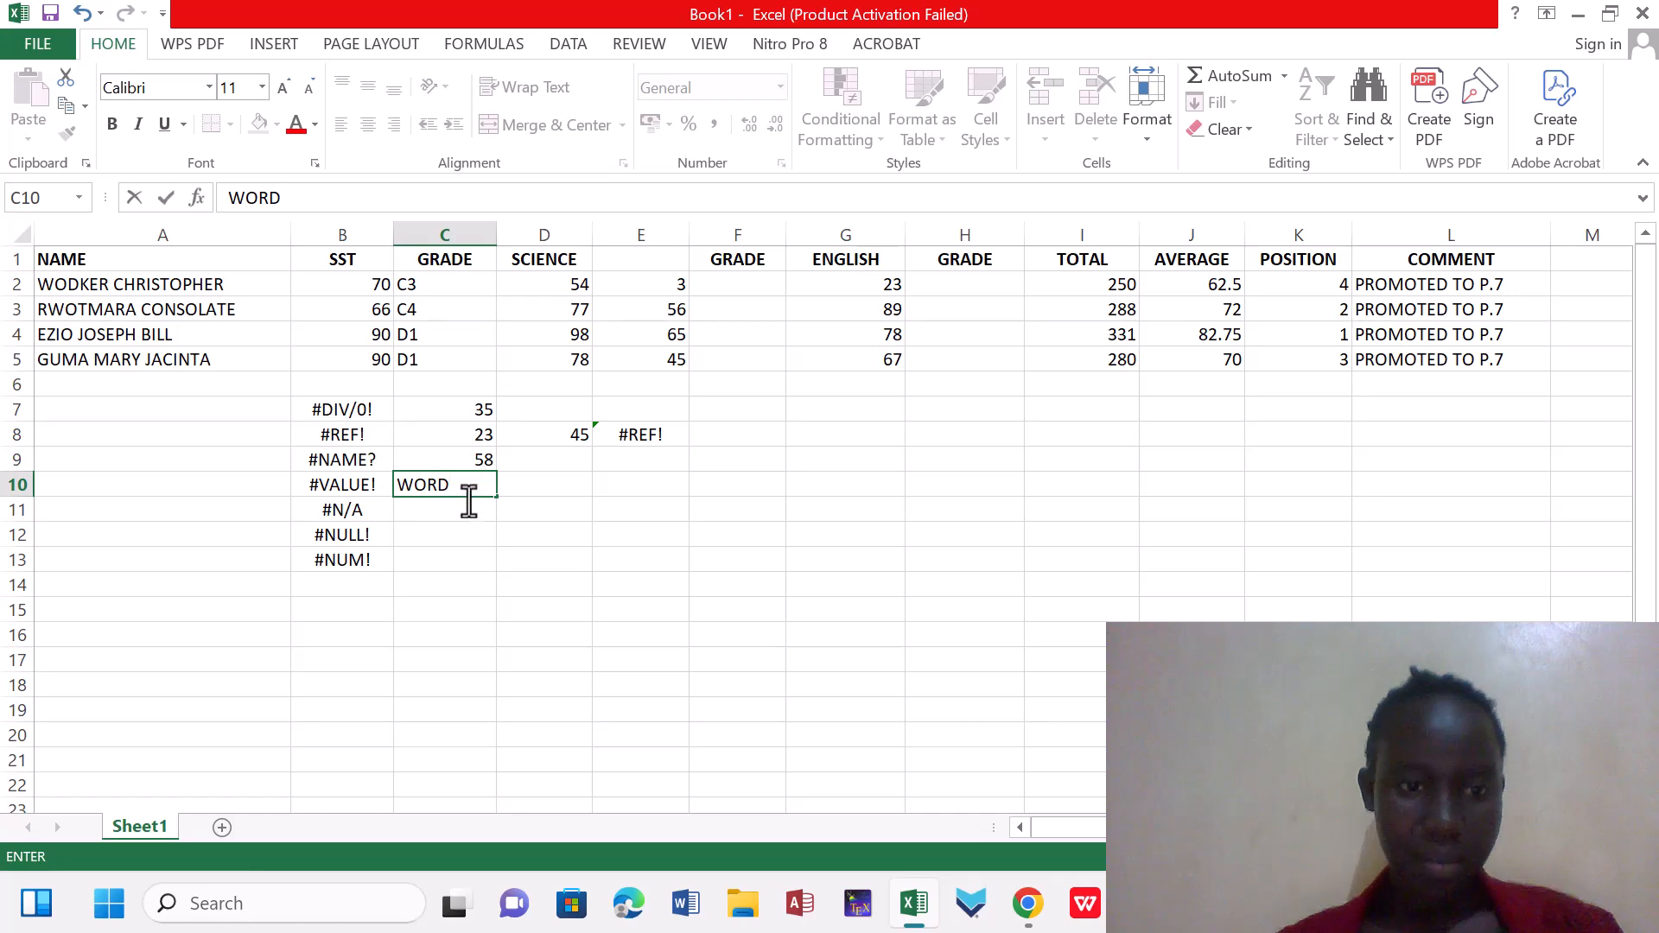
click(470, 509)
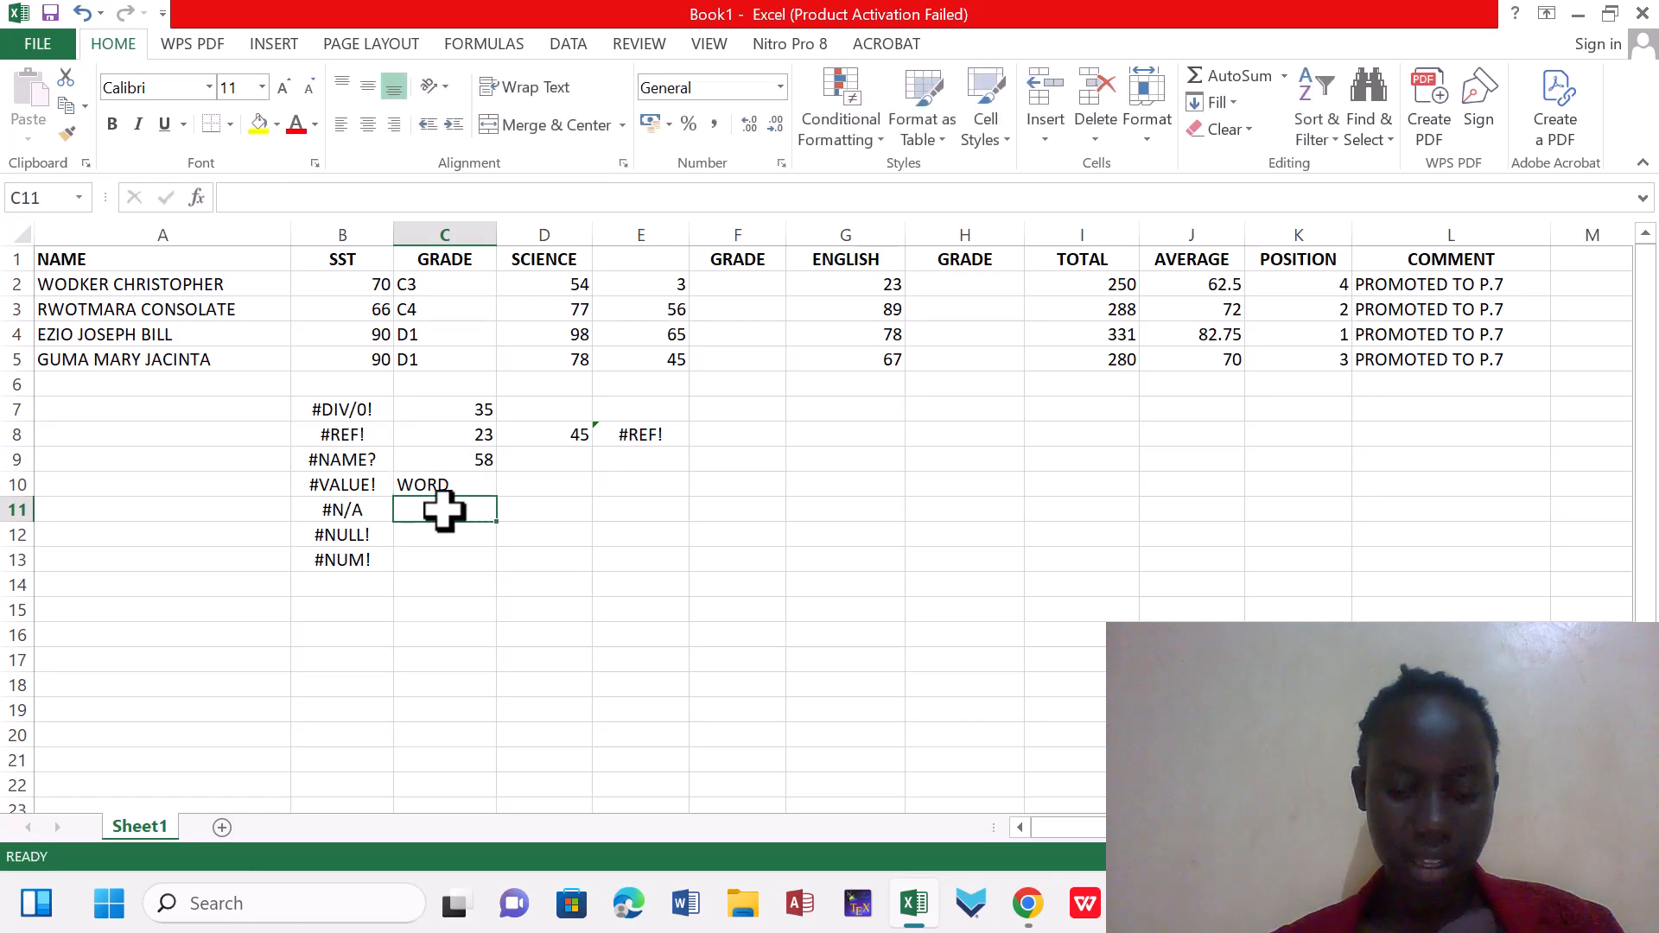
text(=)
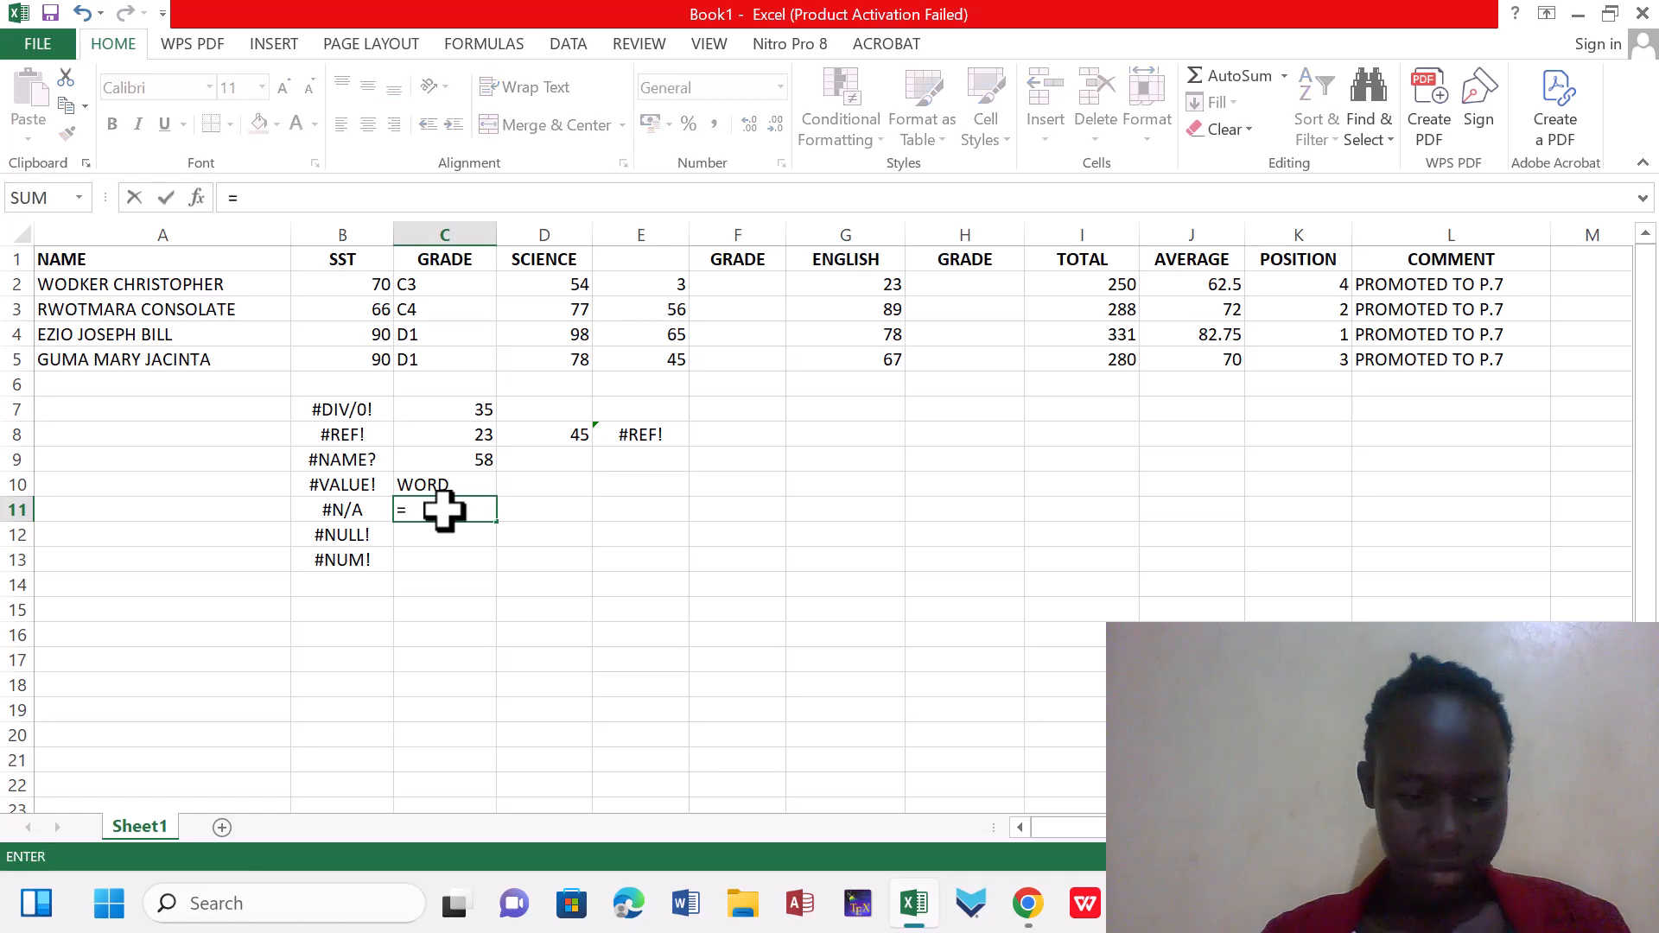
text(SUM)
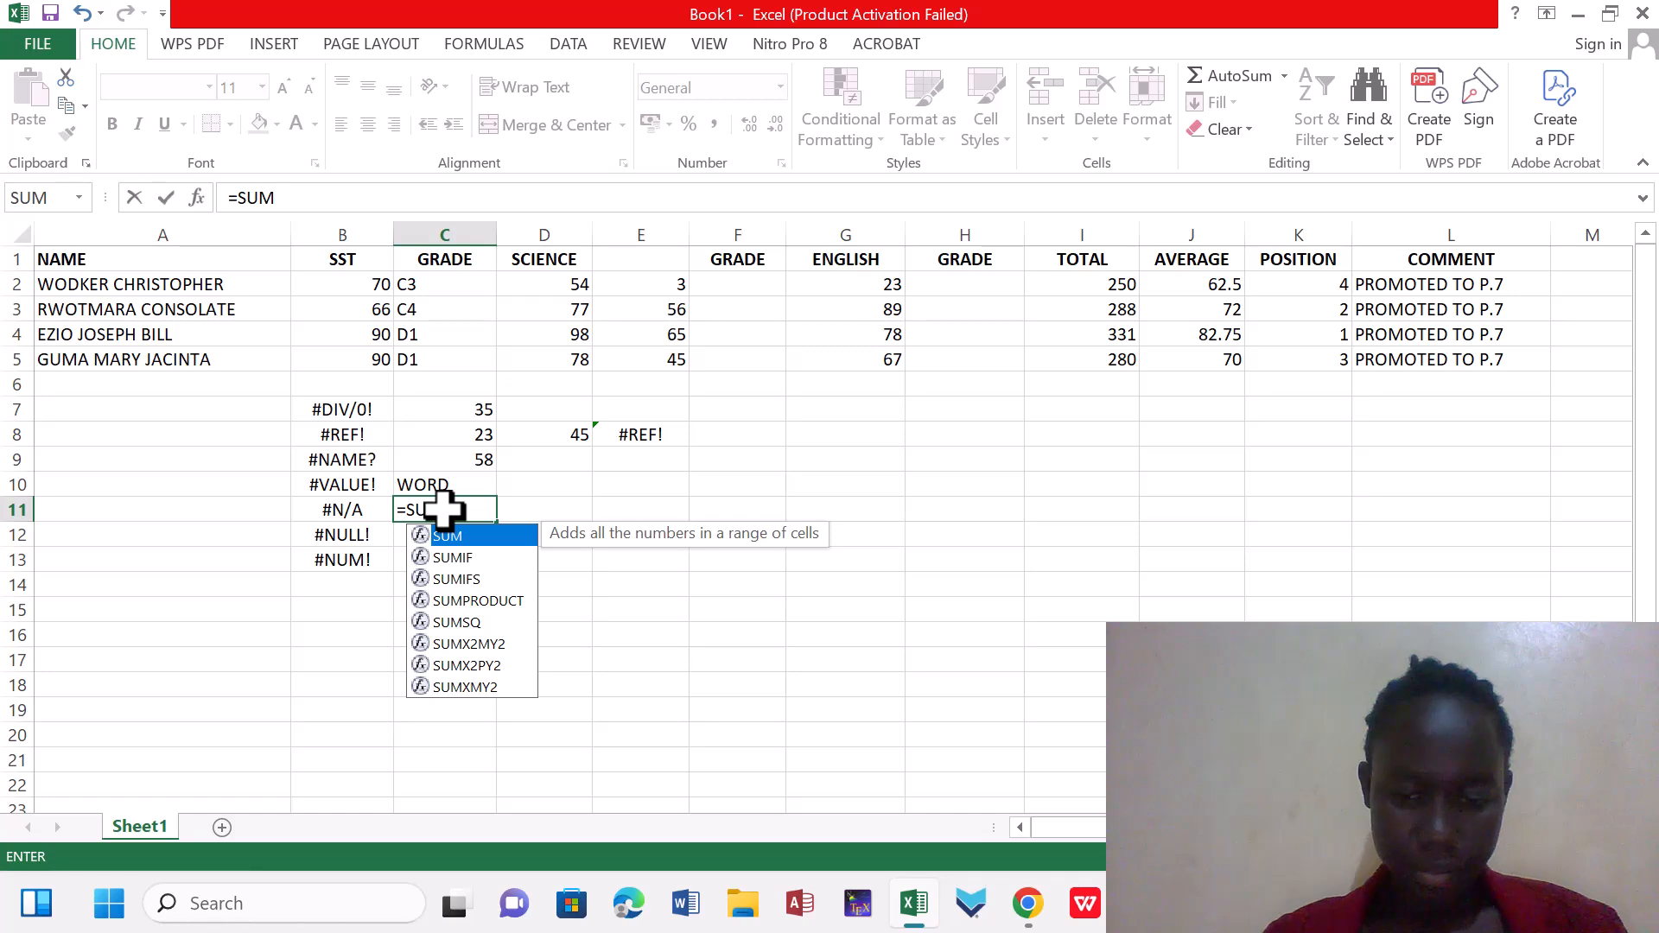
text(9)
key(BackSpace)
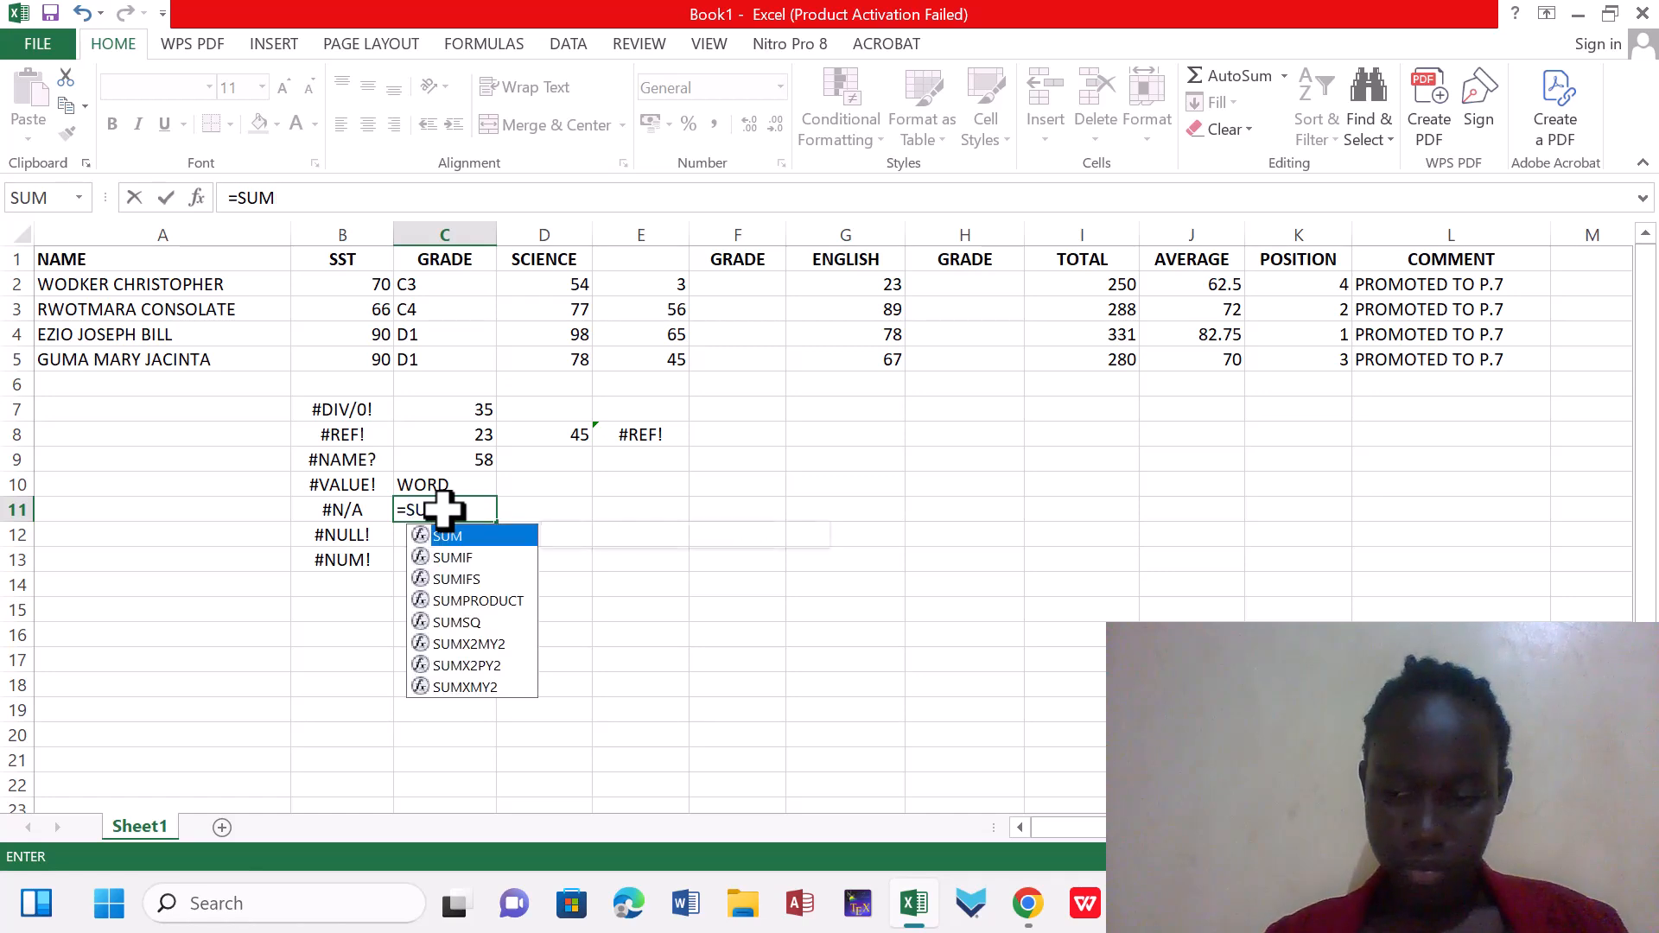
text(()
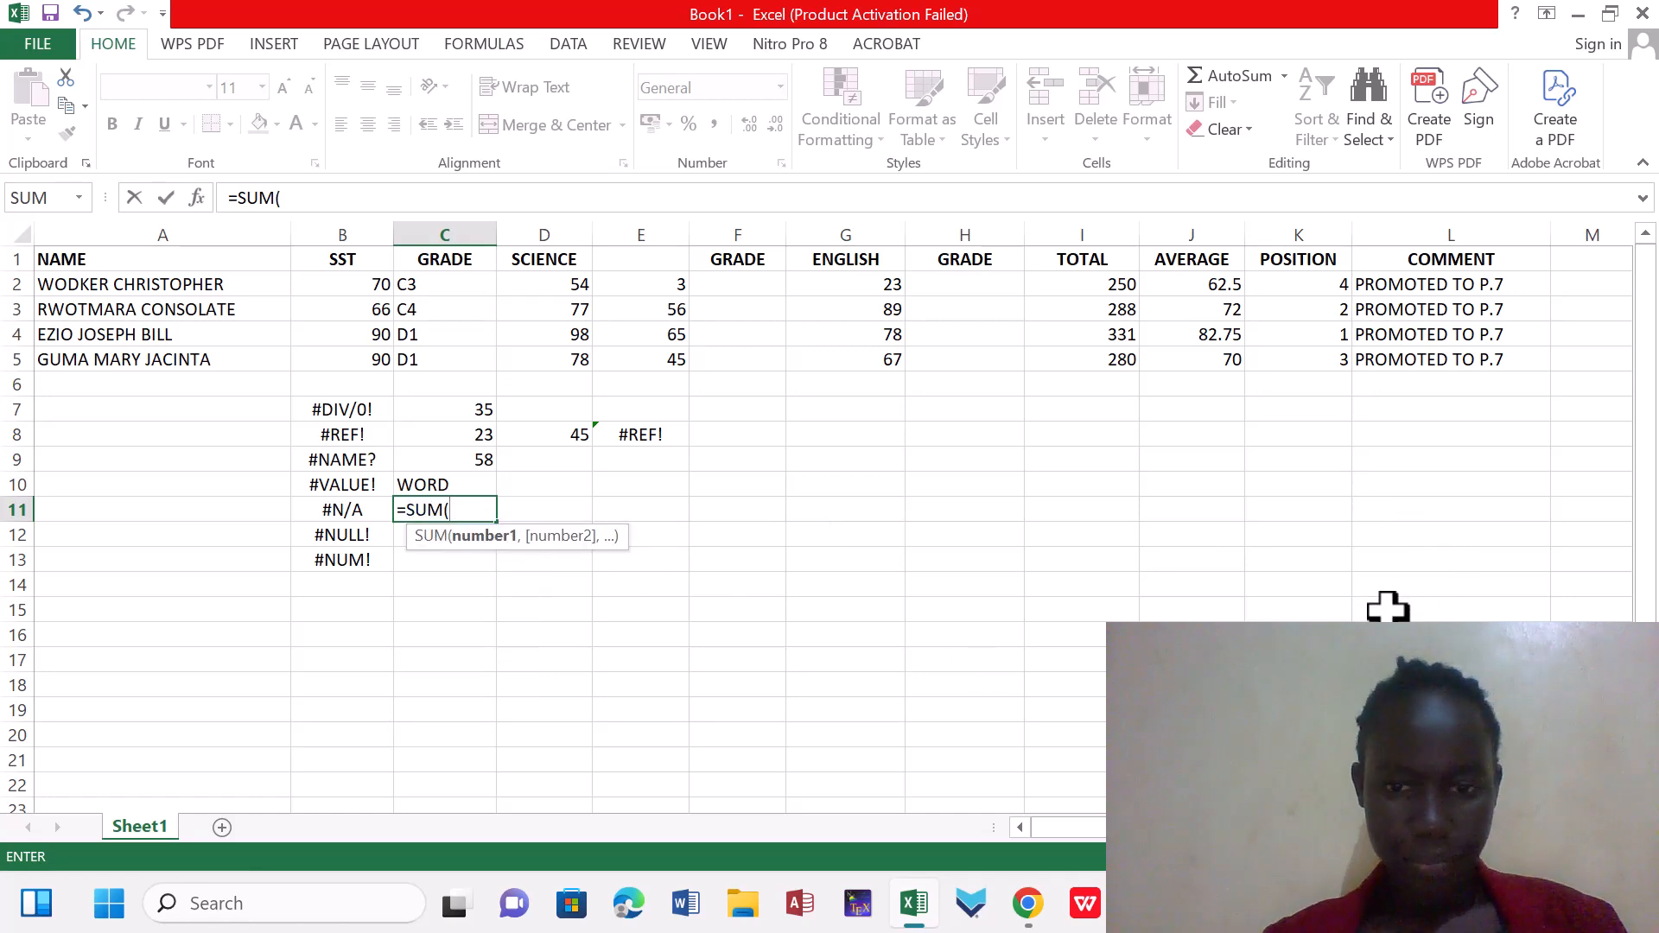
key(BackSpace)
key(BackSpace)
key(BackSpace)
key(BackSpace)
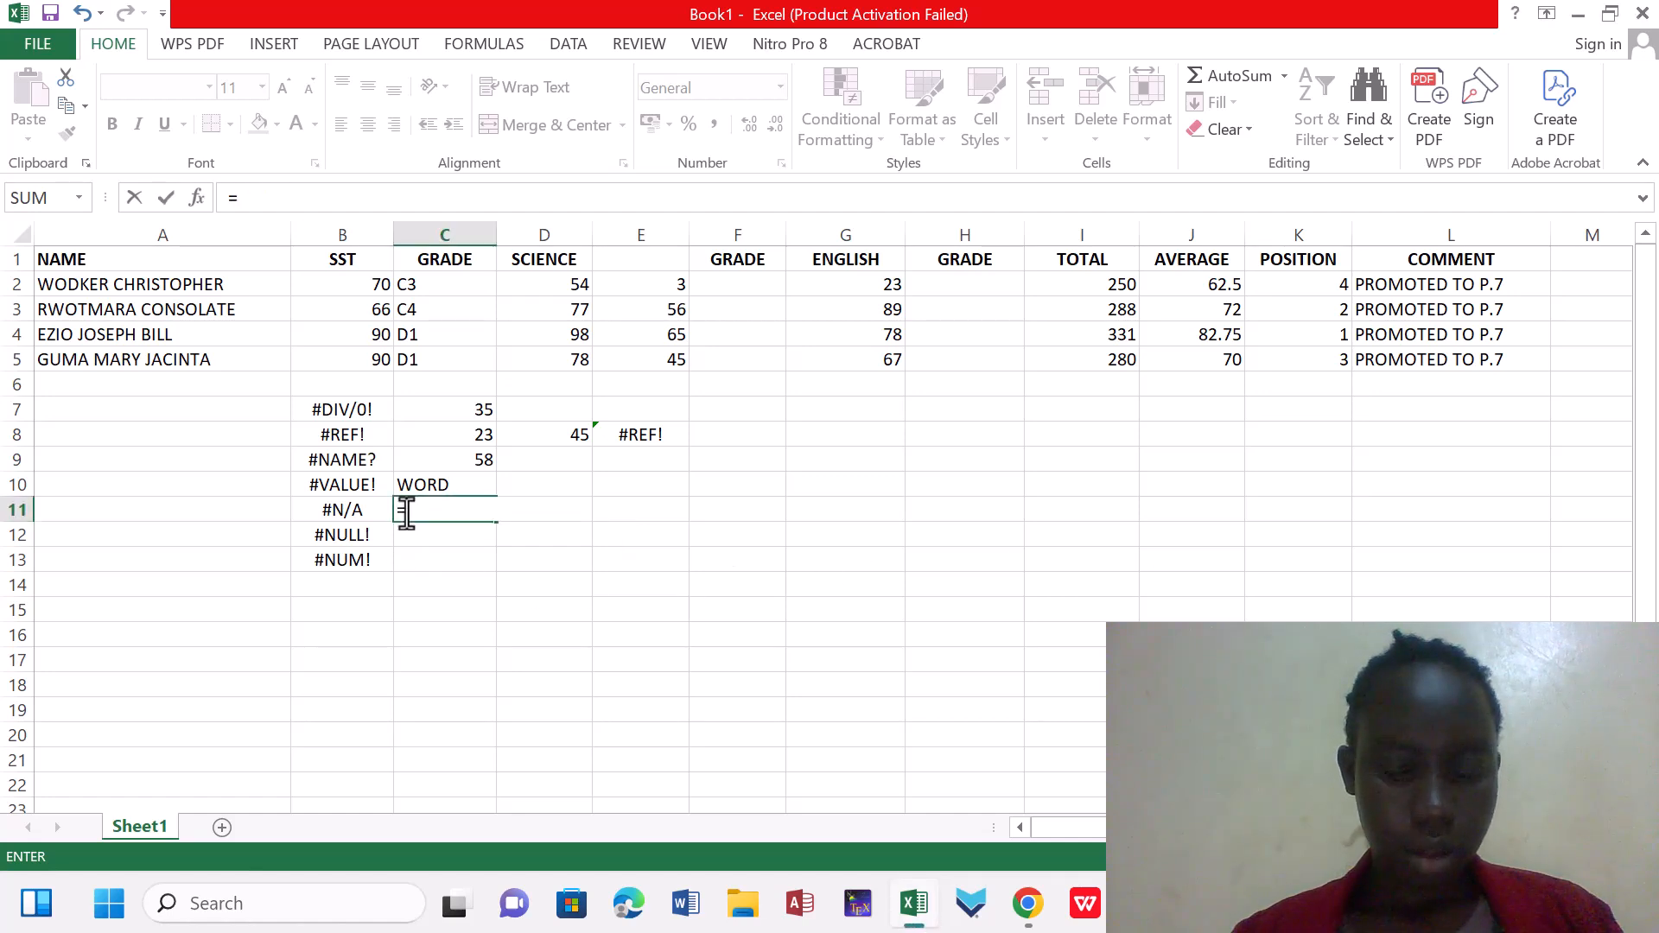
Complete the formula in C11 as =(C7+C8+C9+C10), adding the text cell to the numbers above it
text(()
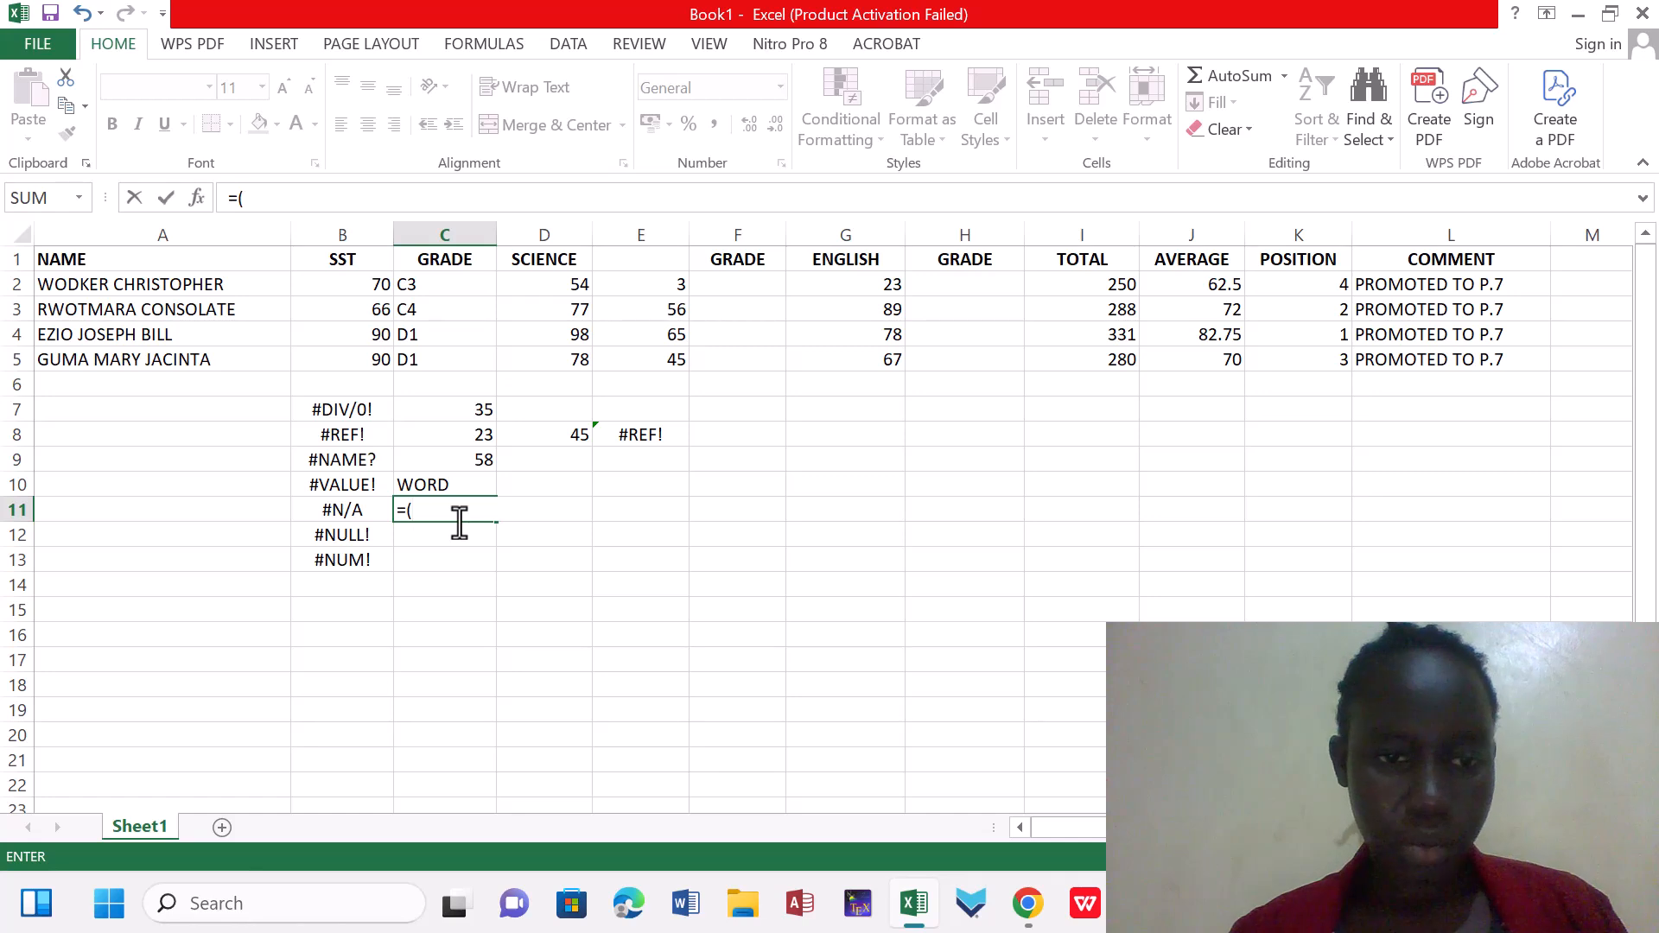
click(459, 411)
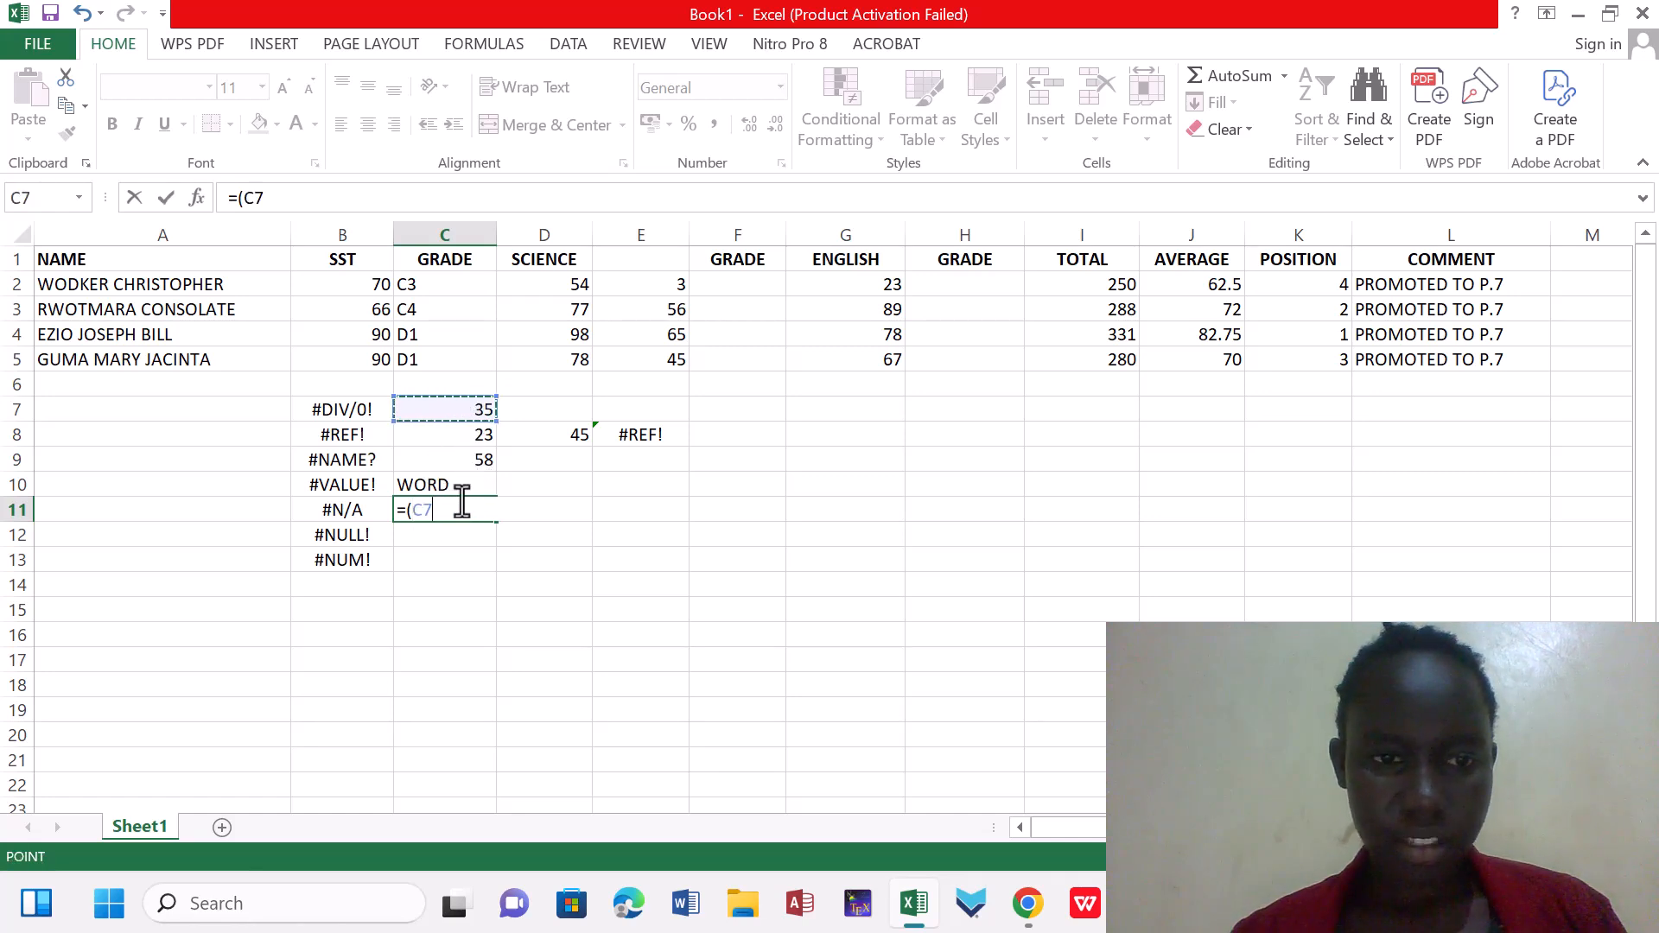
text(+)
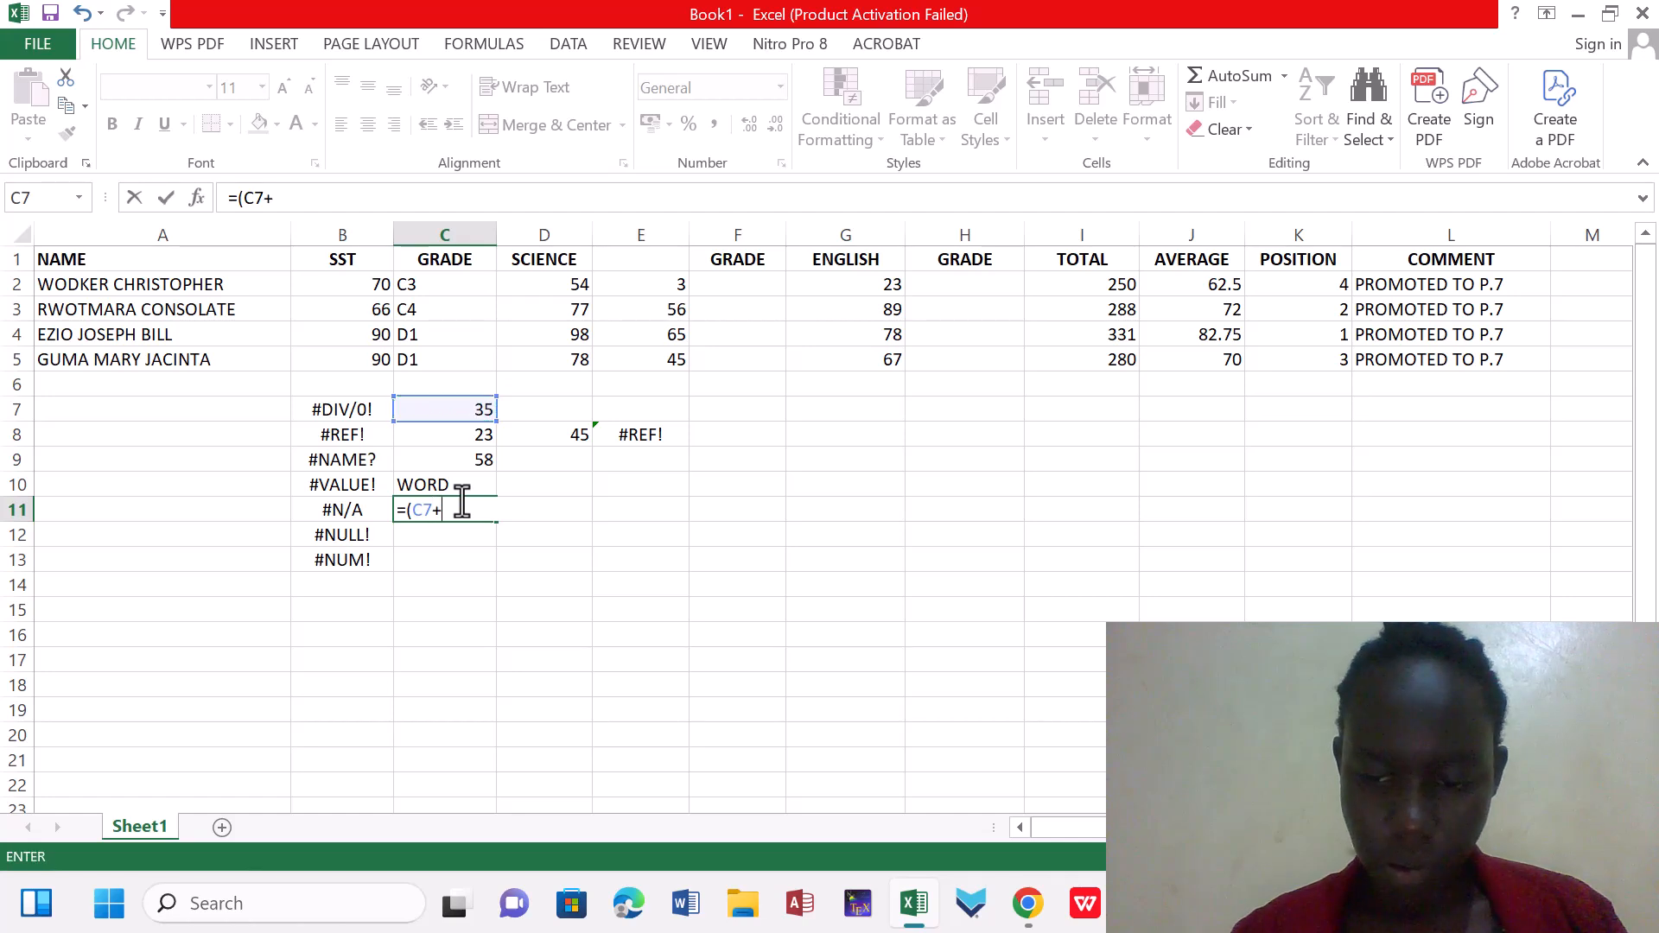
click(440, 429)
text(+)
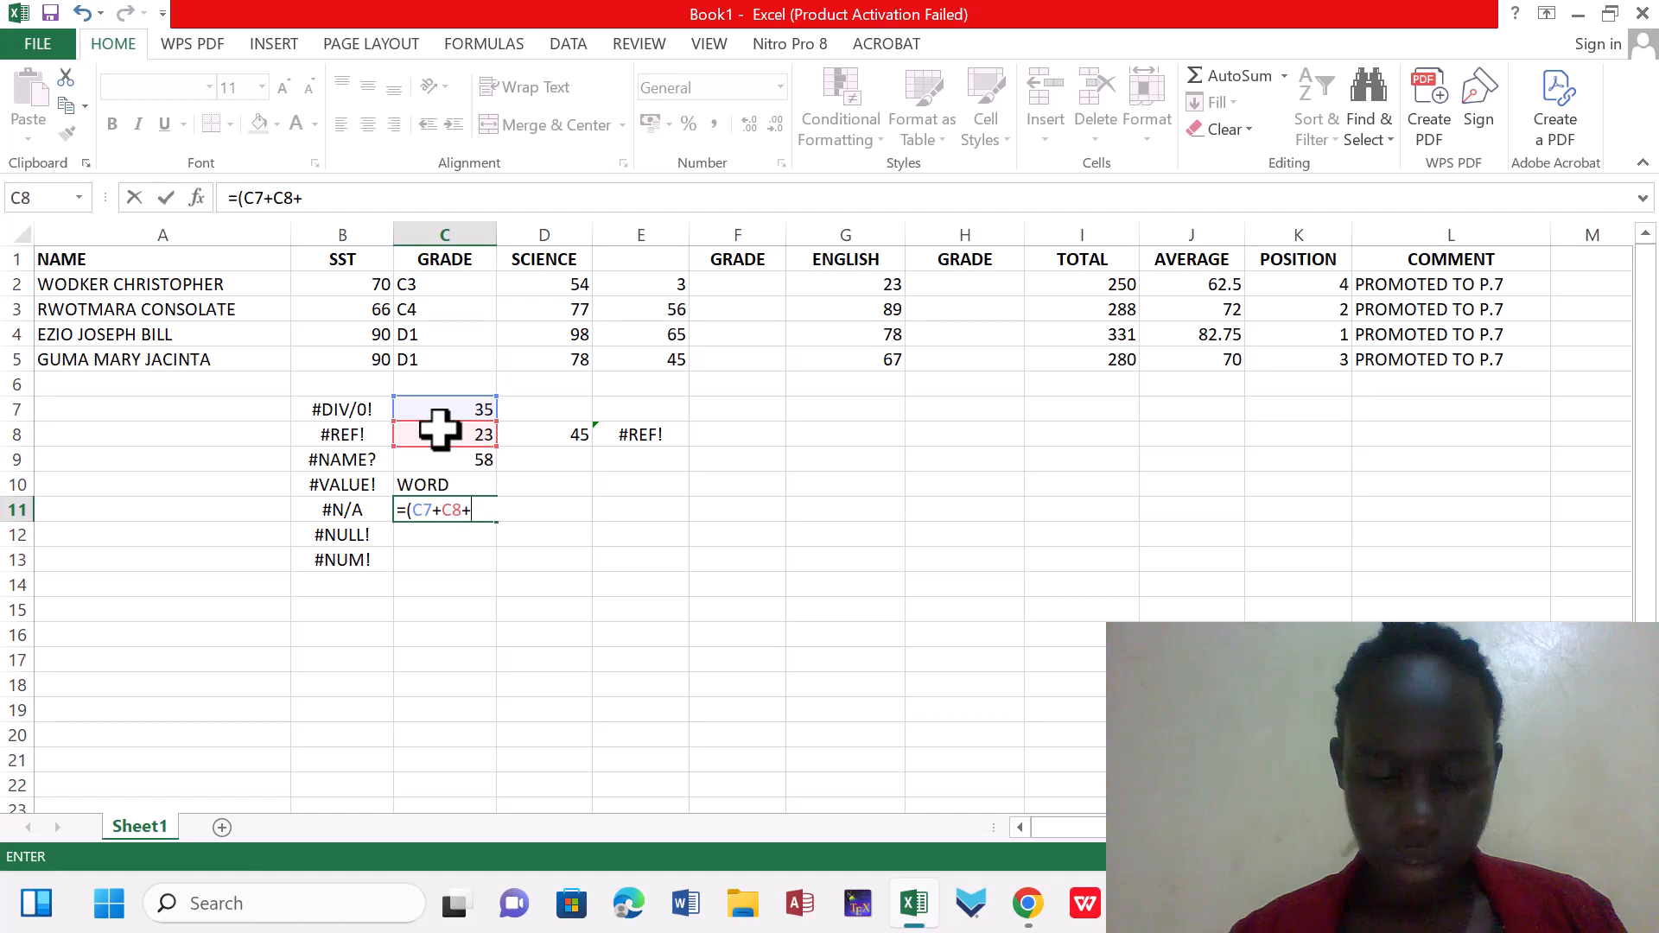
click(461, 460)
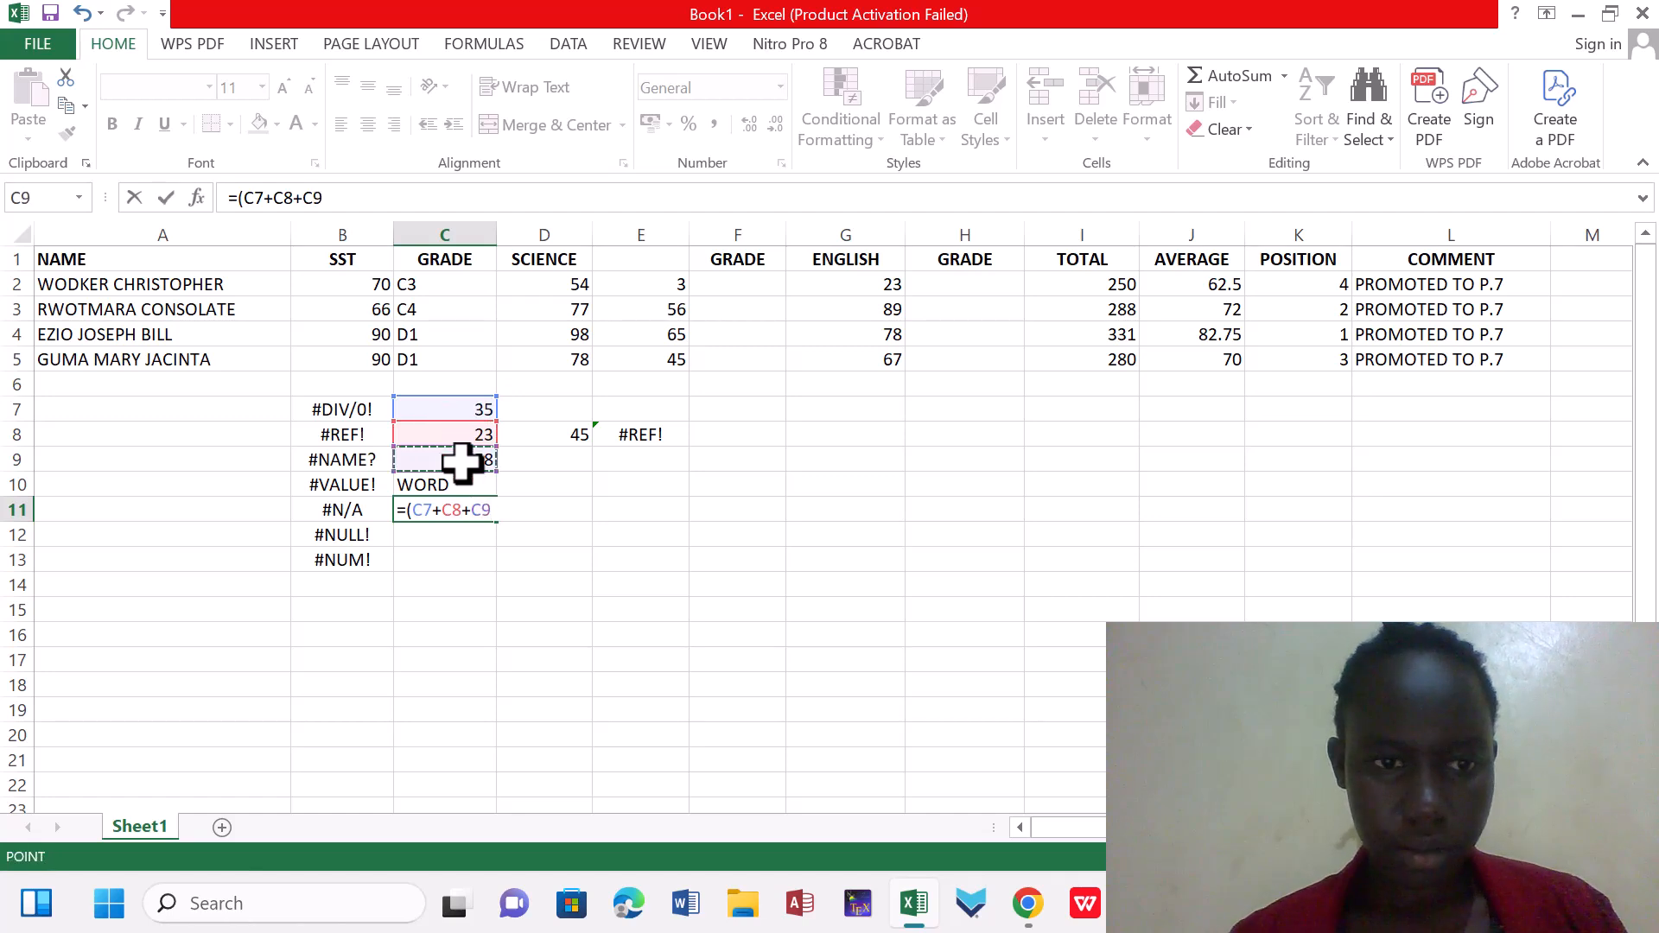
text(+)
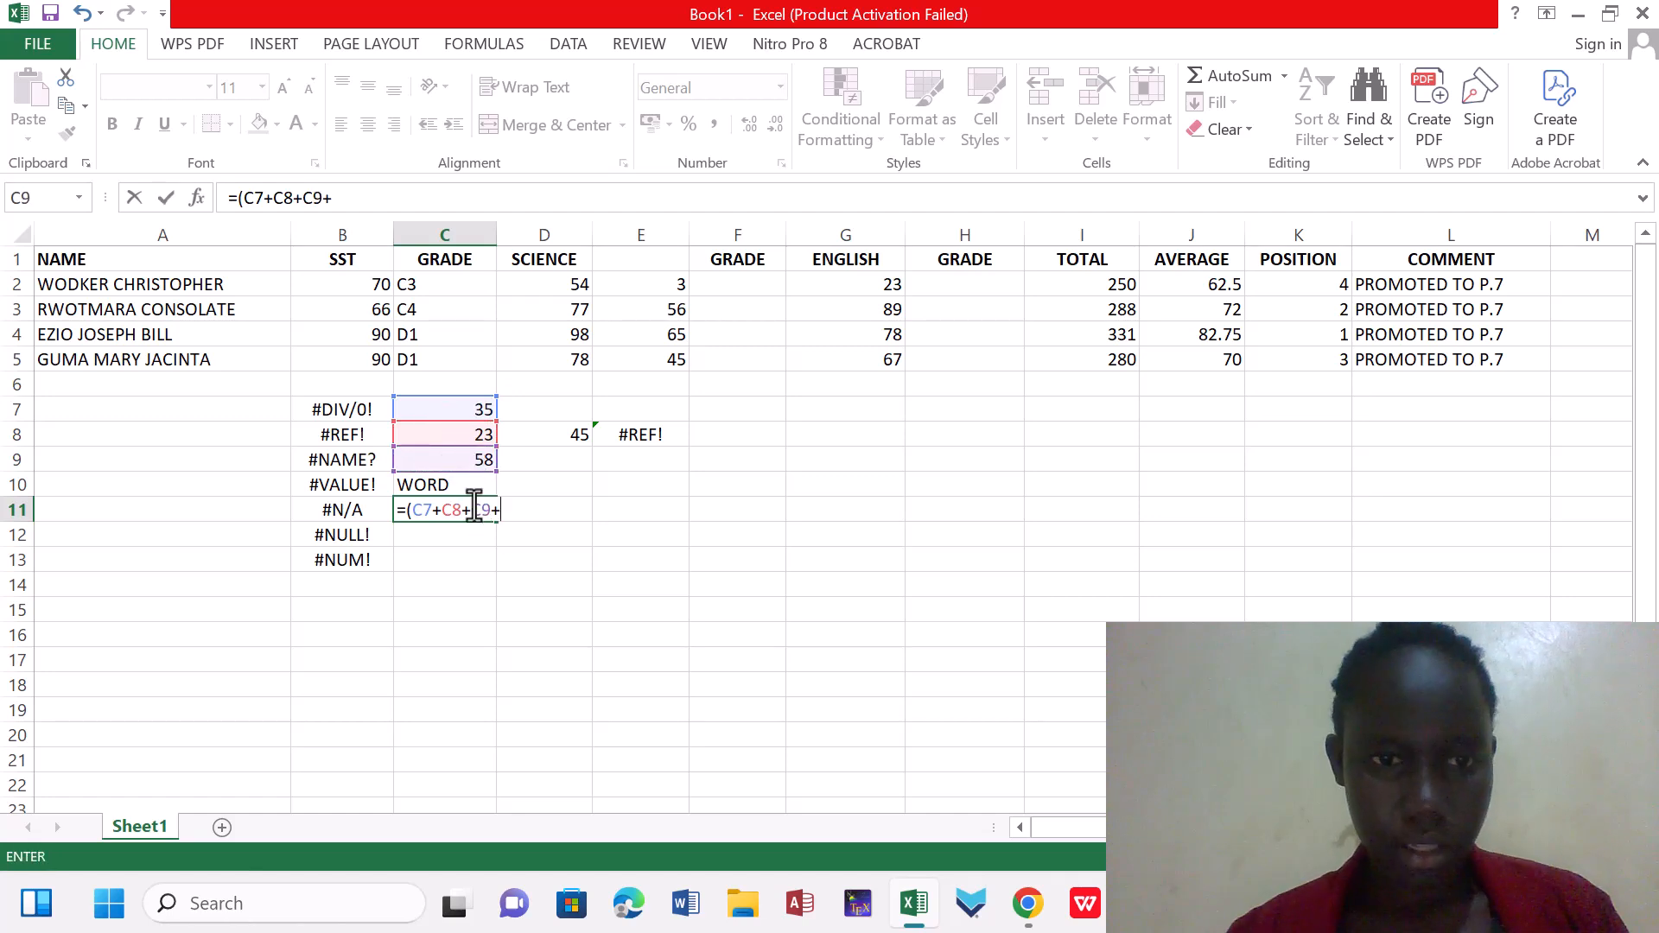
click(469, 484)
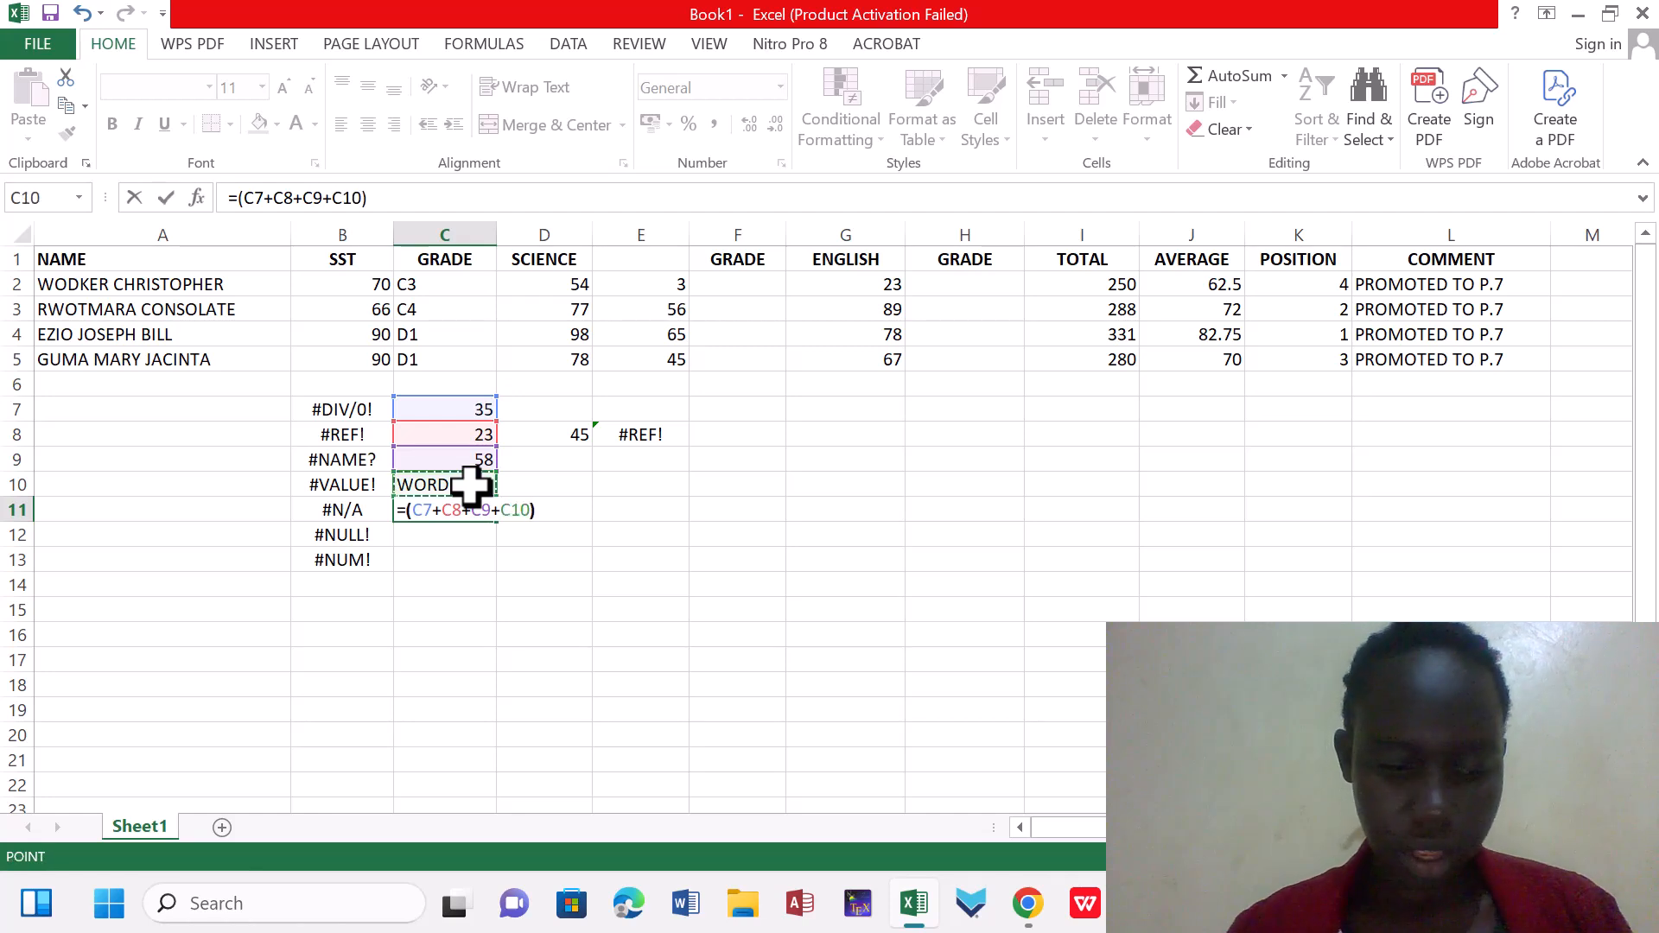
key(Return)
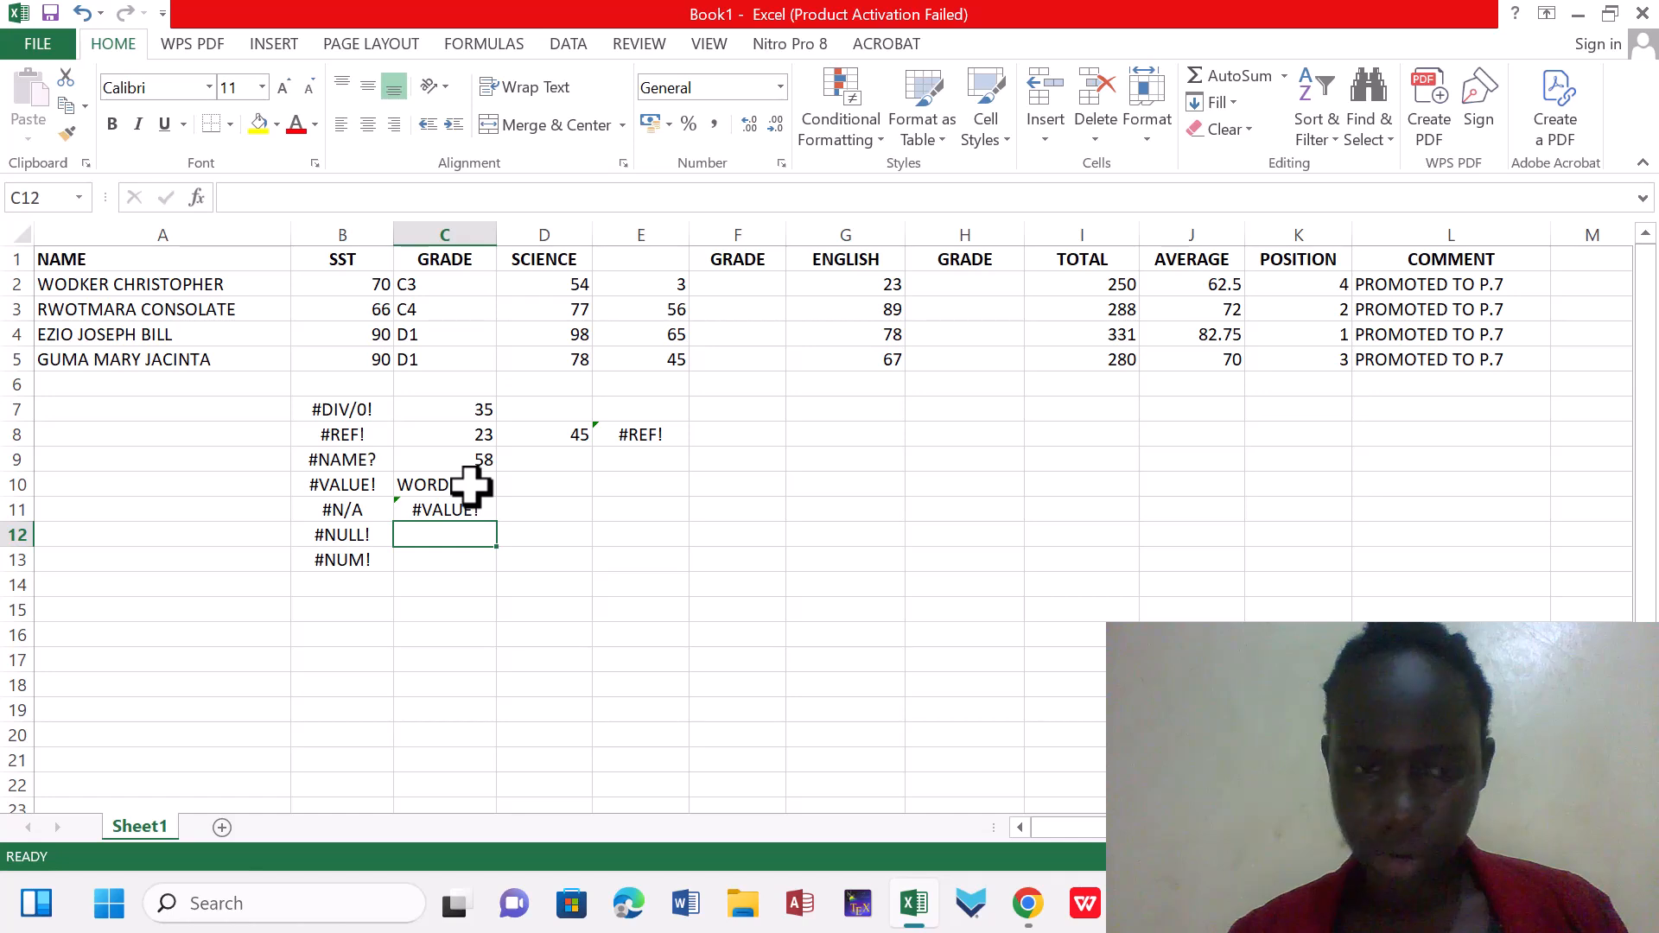
Remove the reference to text cell C10 from the formula in C11, leaving =(C7+C8+C9)
click(419, 514)
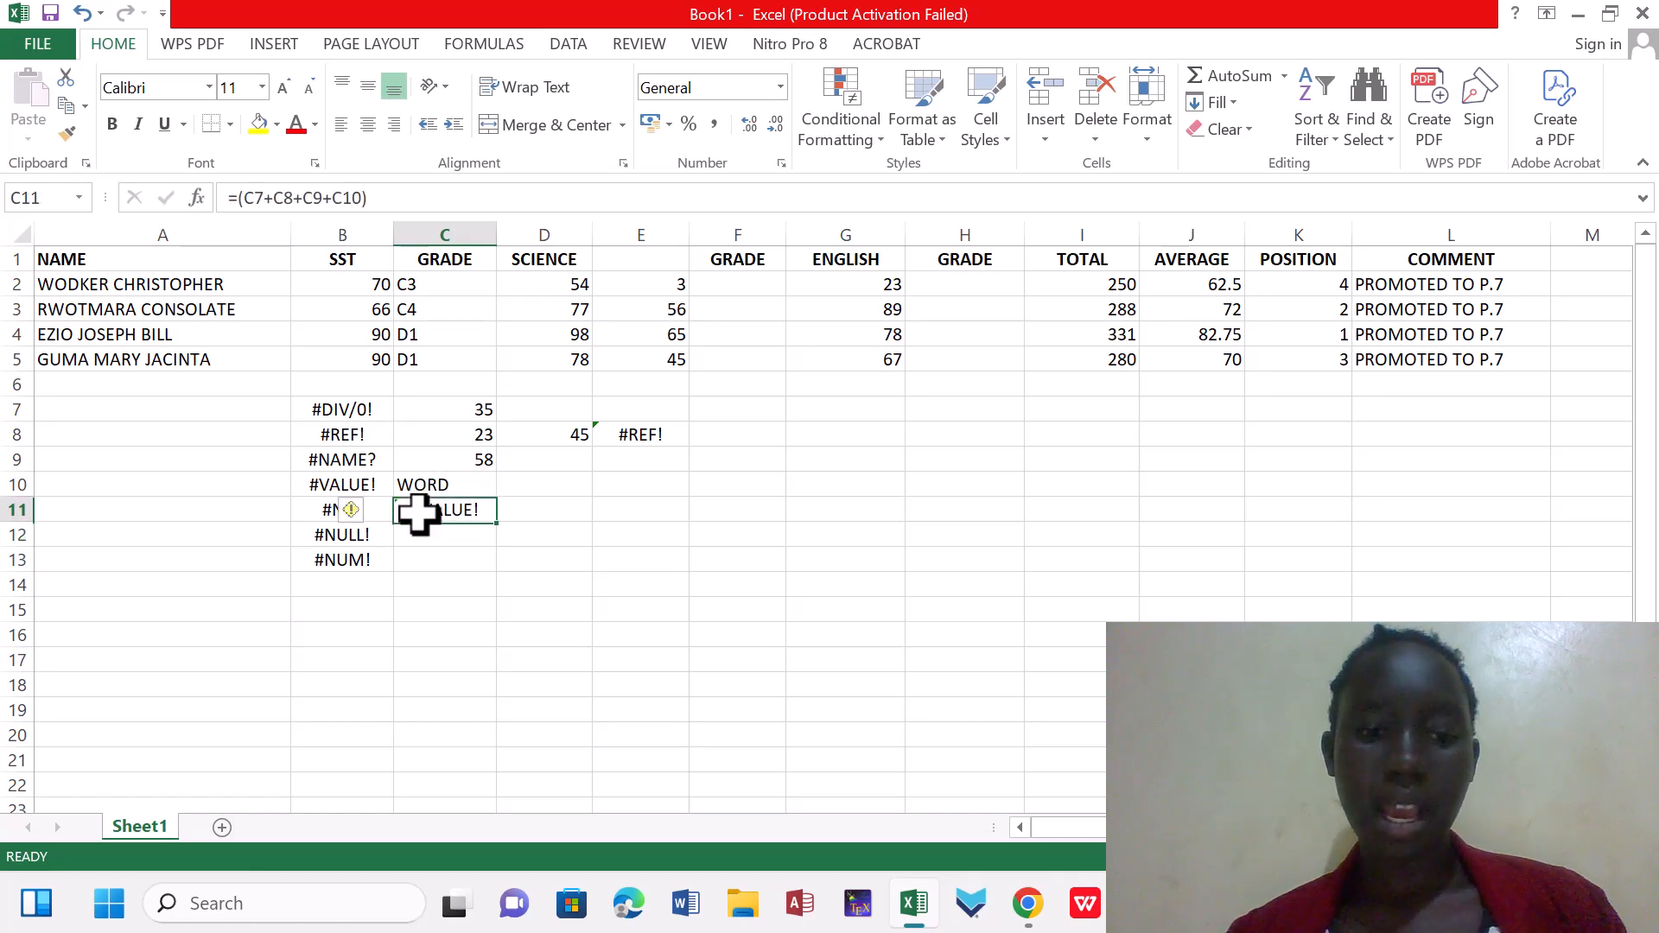
double_click(464, 508)
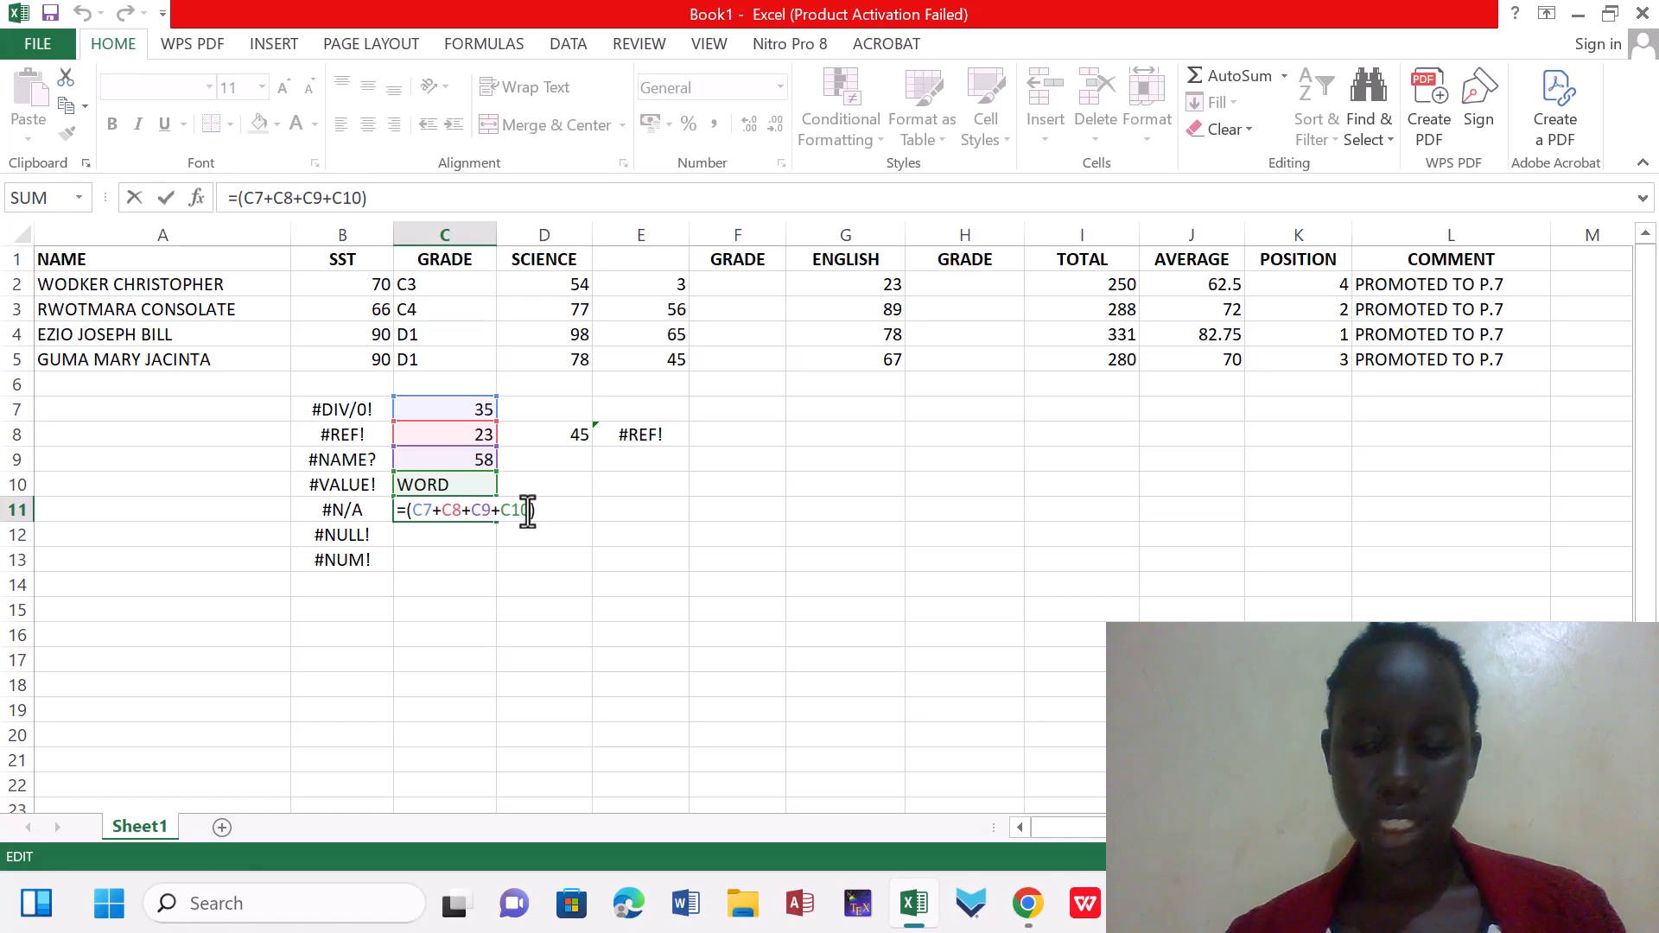
key(BackSpace)
key(BackSpace)
key(BackSpace)
key(BackSpace)
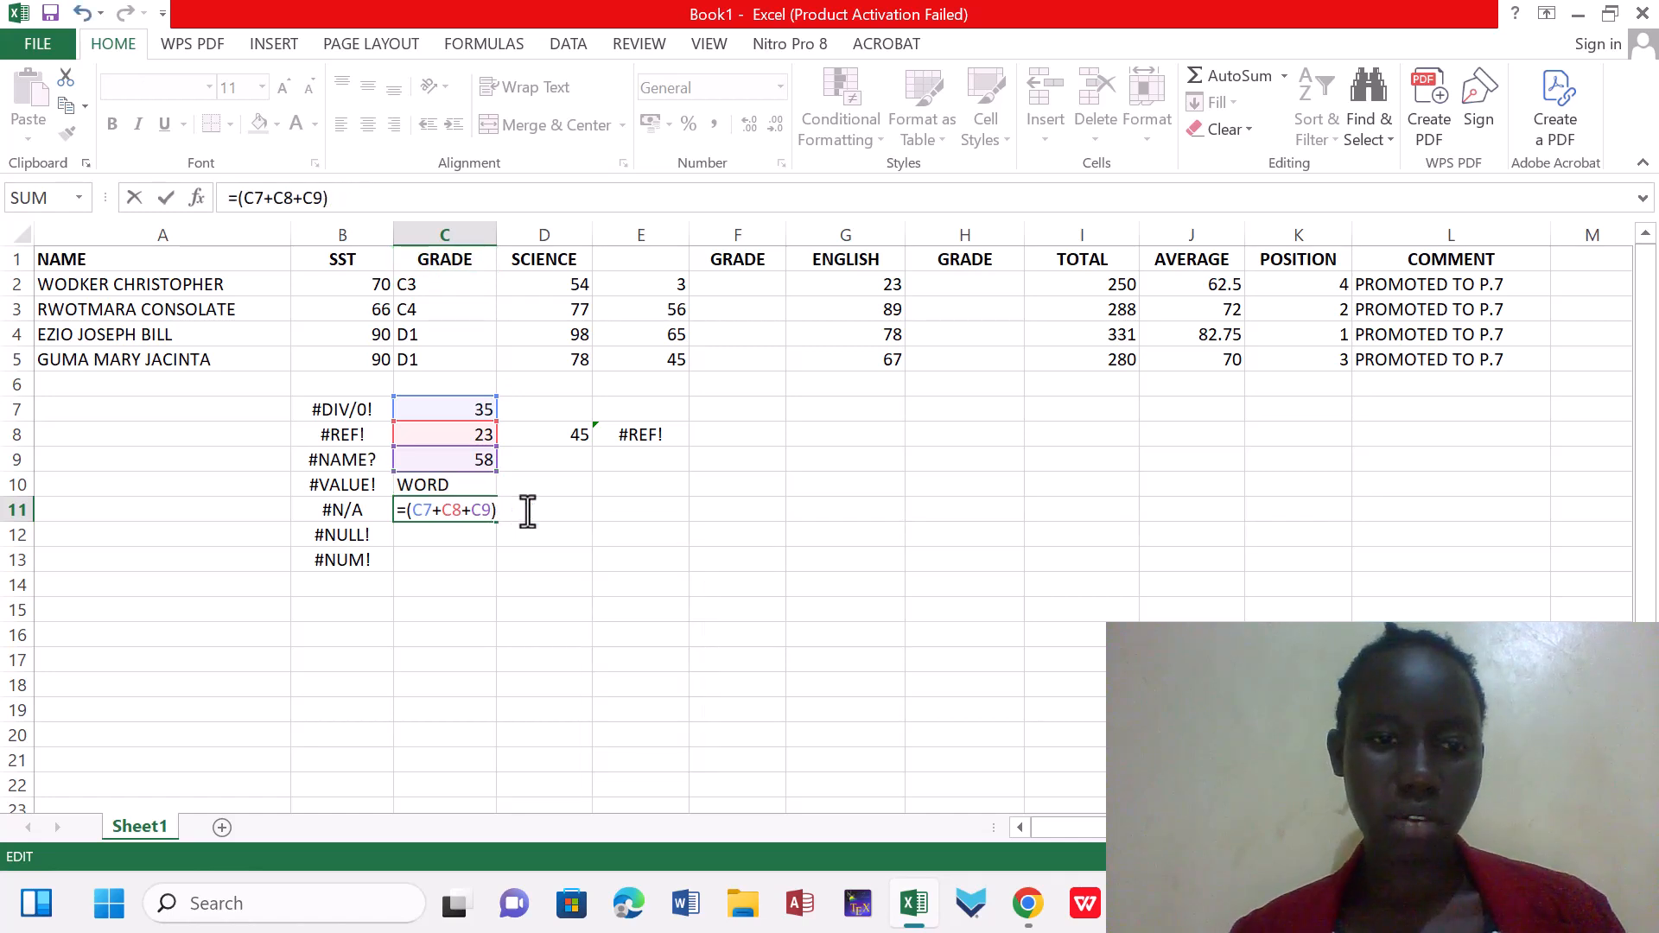
key(Return)
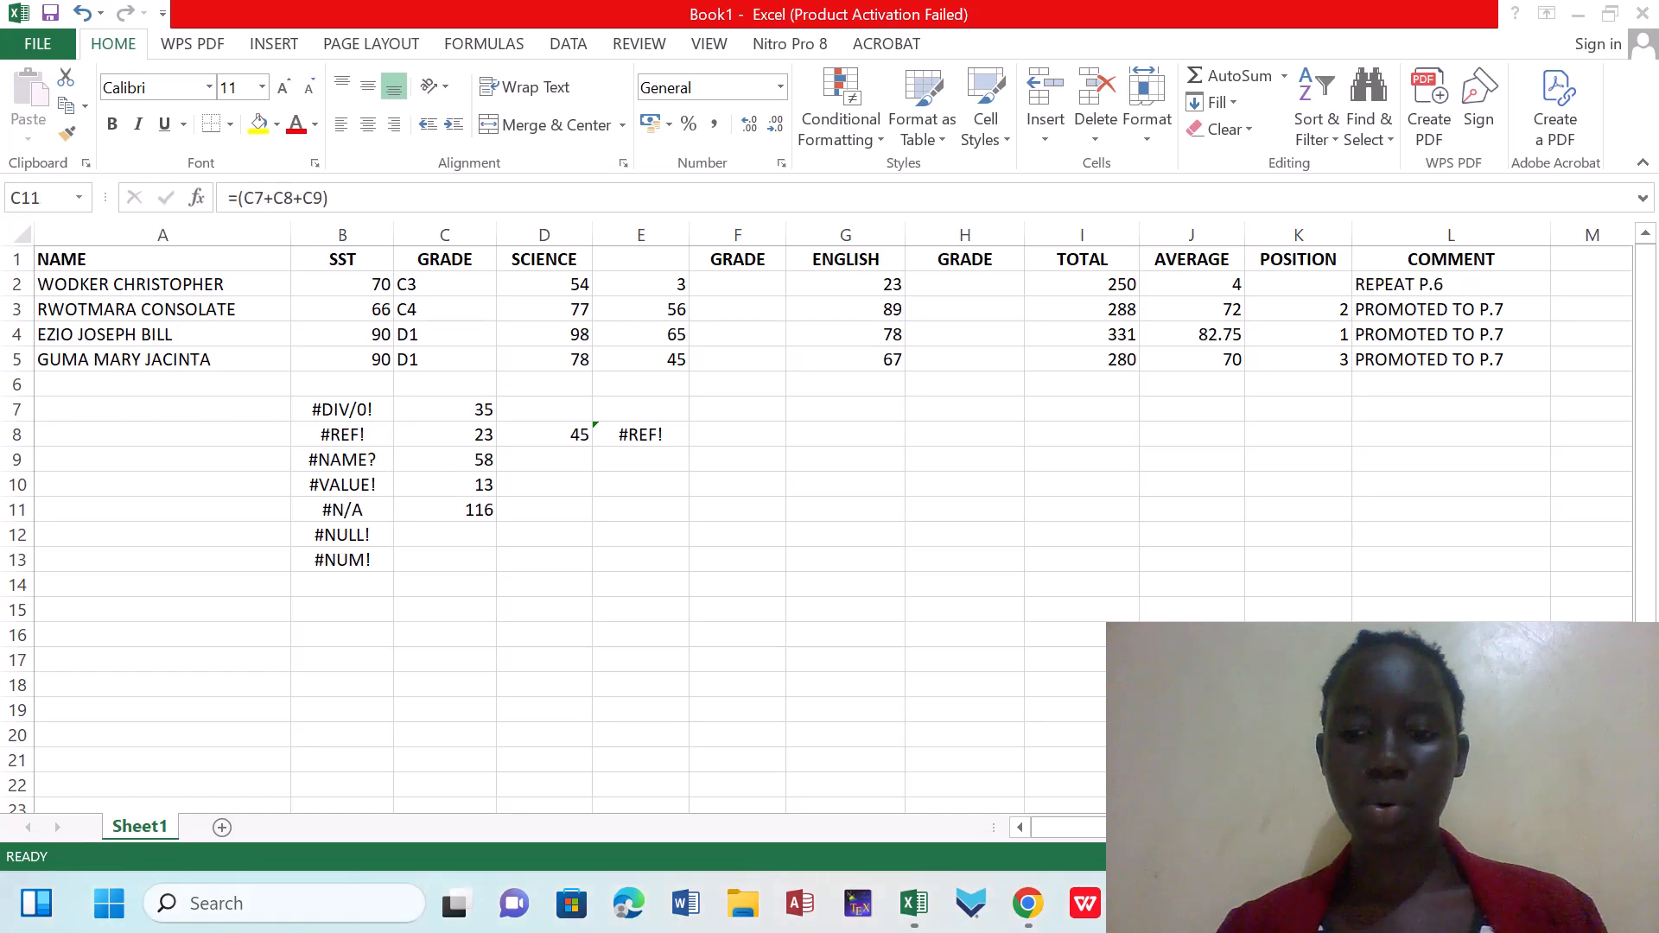
click(458, 518)
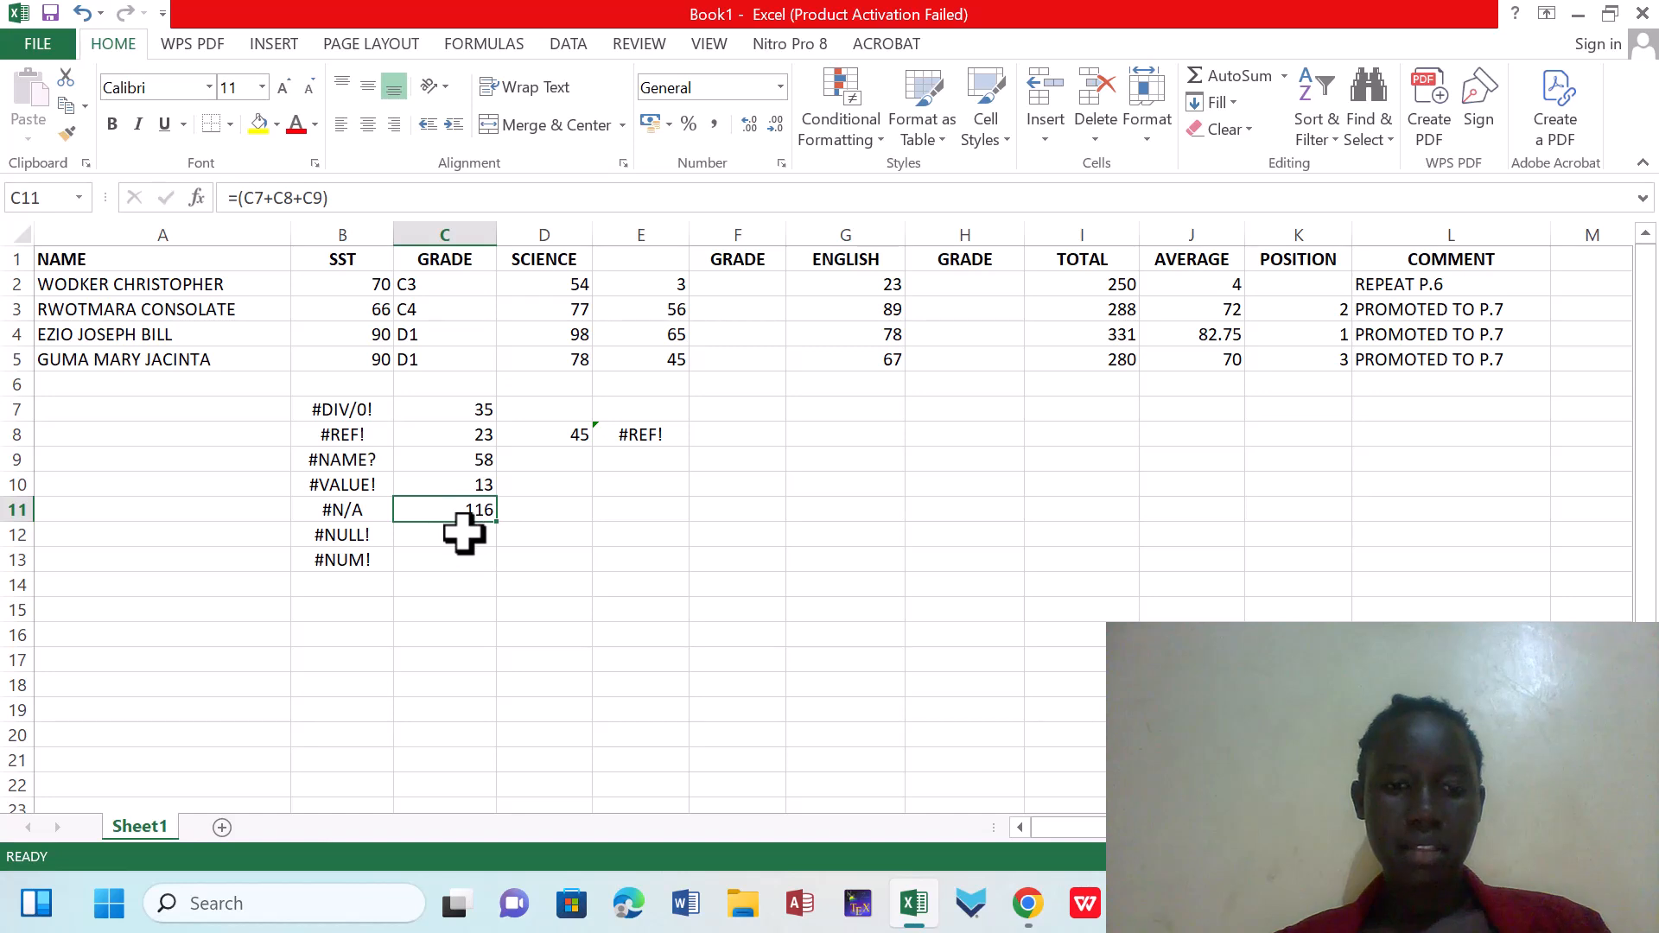
Start a MATCH formula in C12 with C7 as the lookup value
click(464, 533)
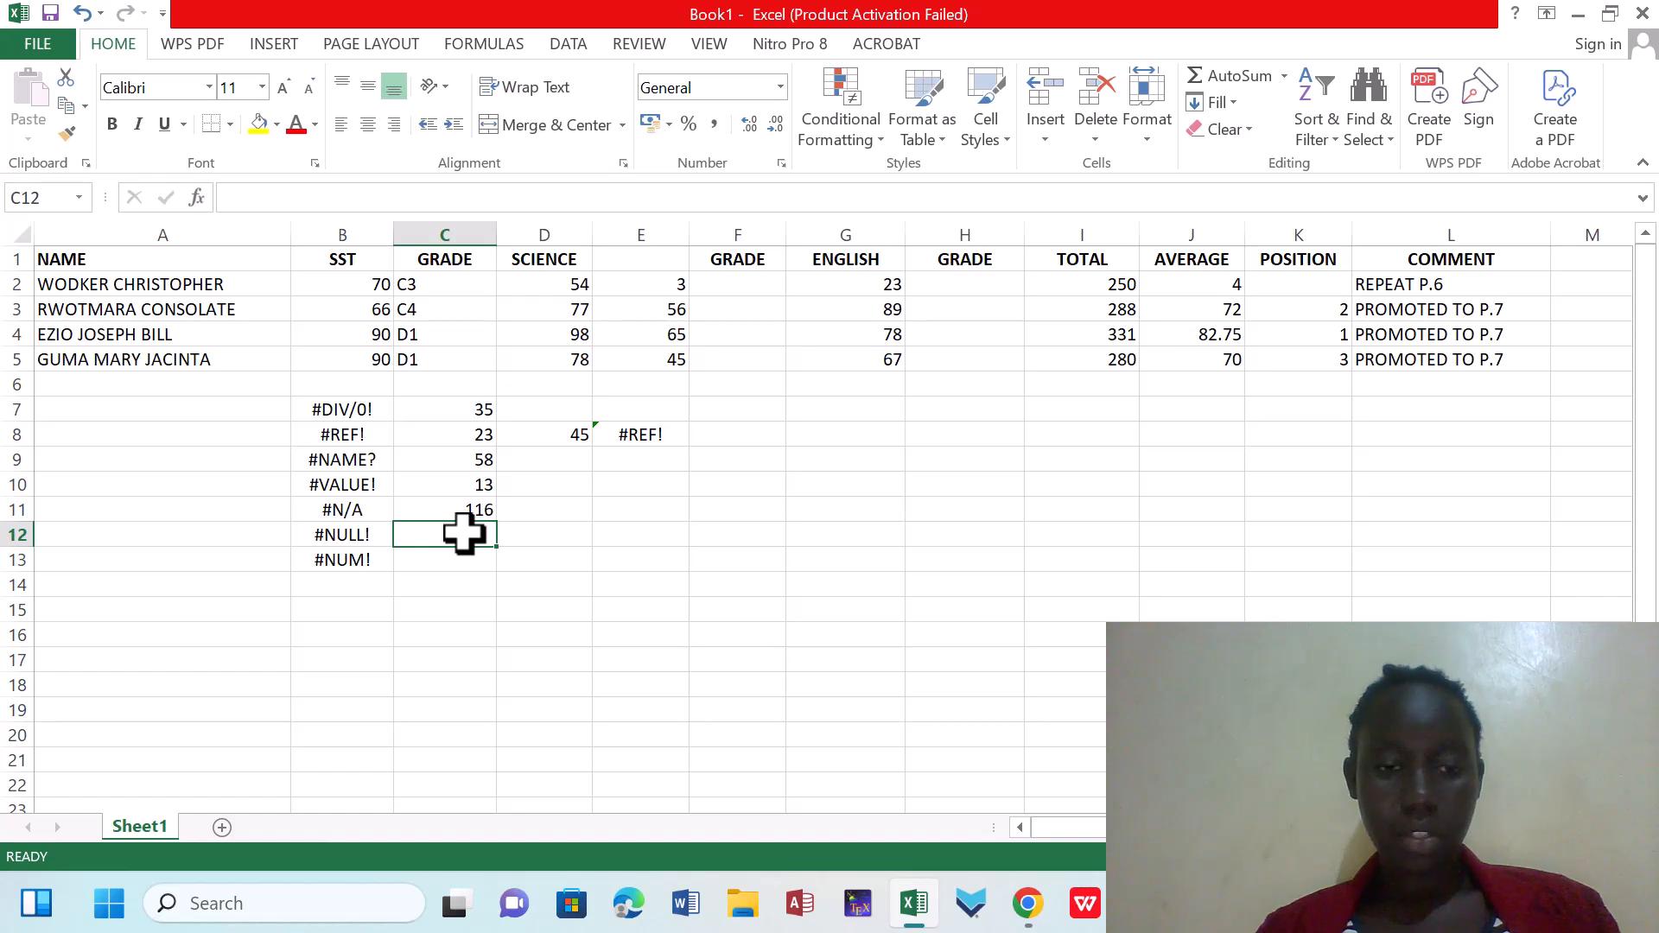
text(=MATCH()
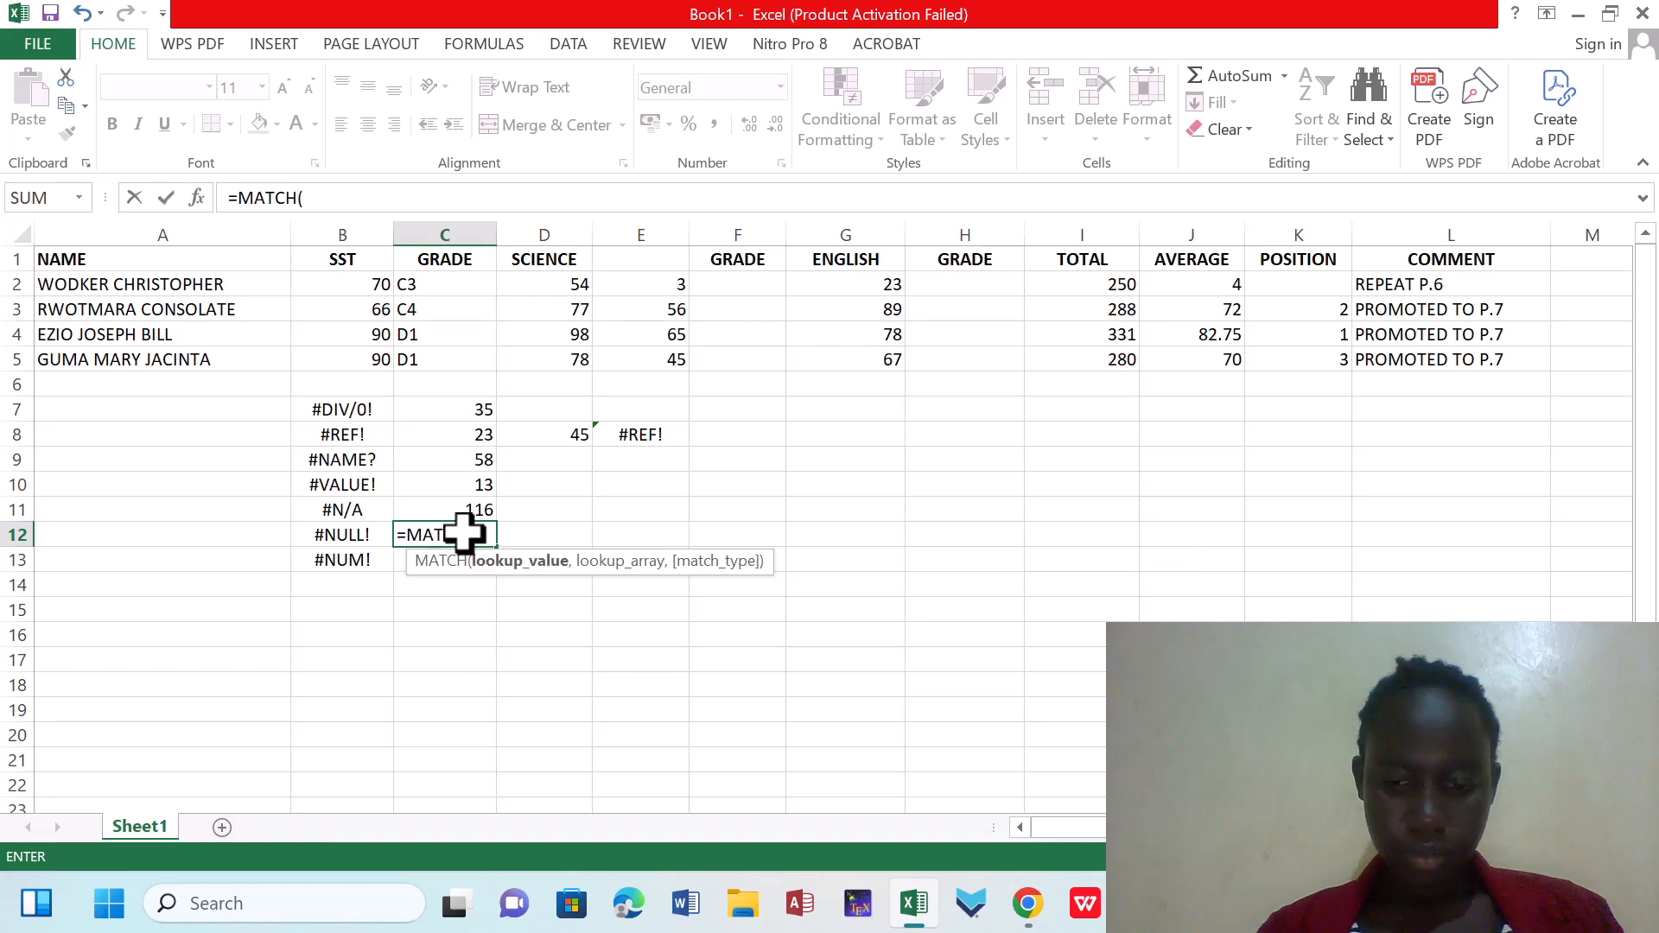
click(464, 409)
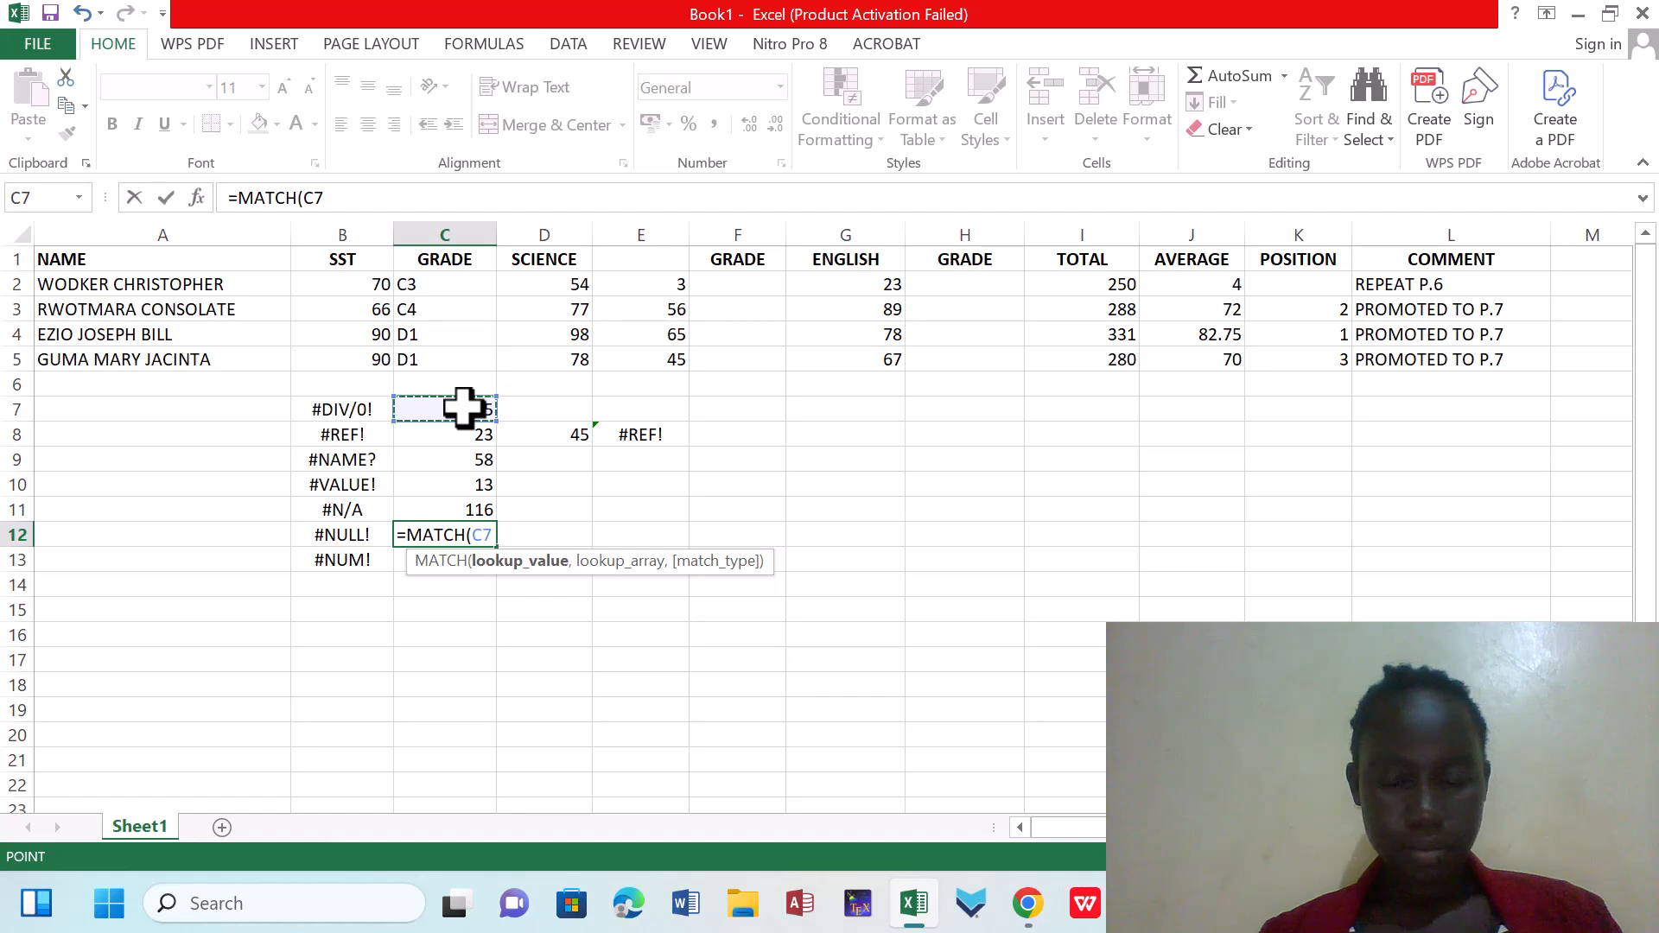
text(,)
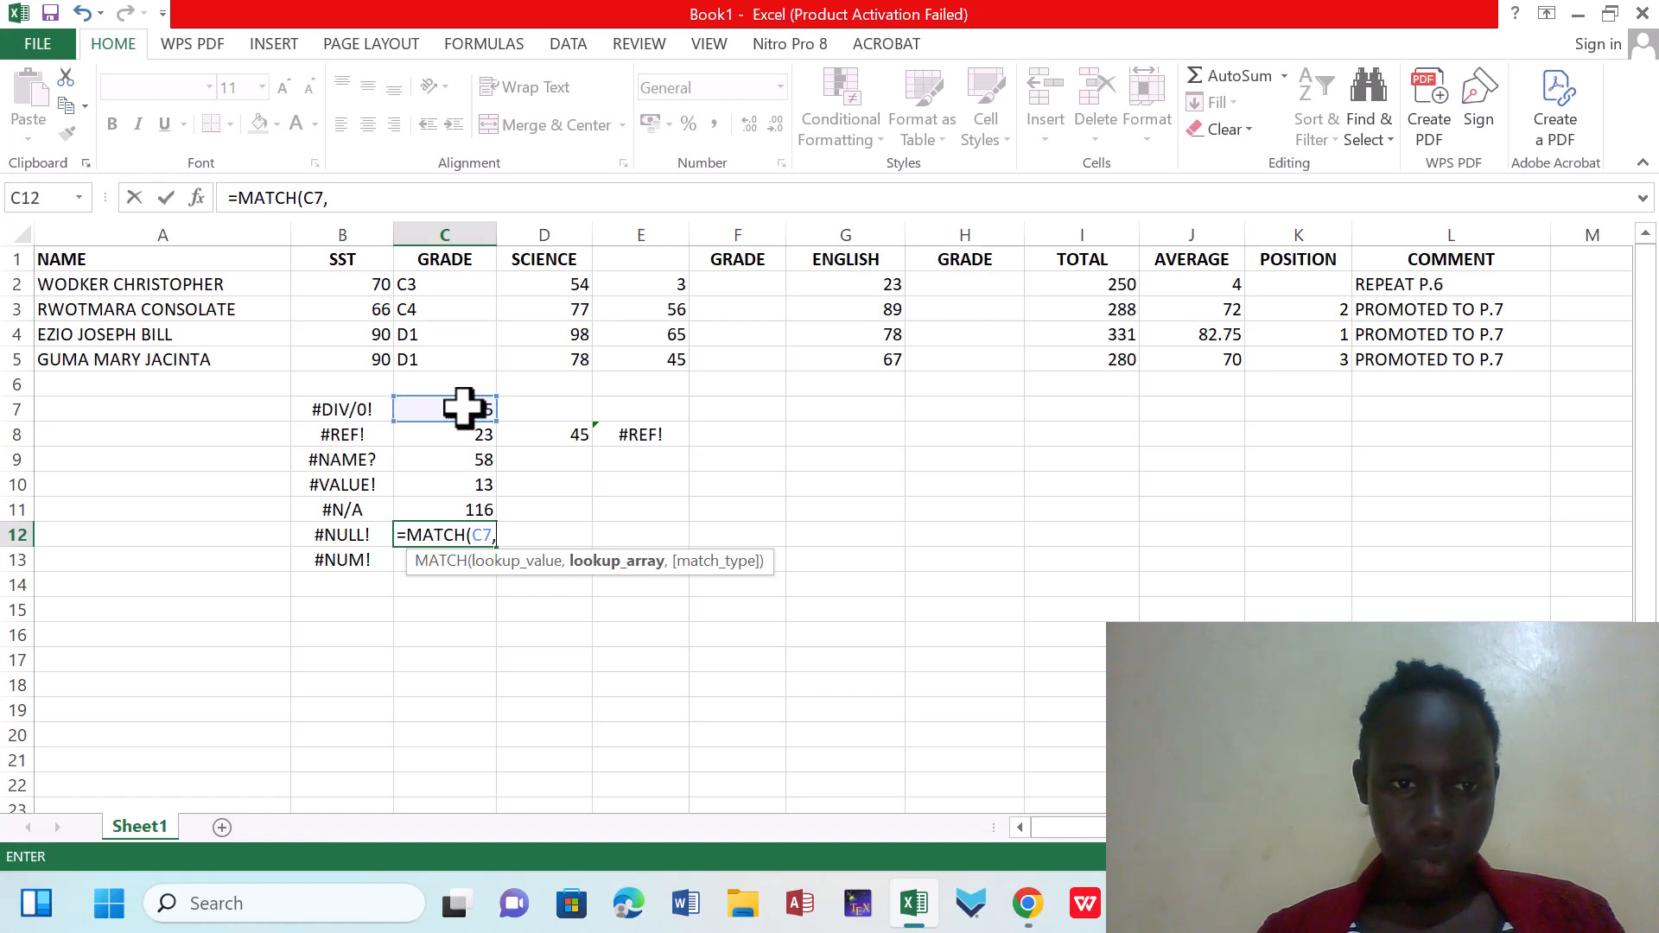
Complete the MATCH formula in C12 with the lookup array C8:CC11, giving =MATCH(C7,C8:CC11)
click(474, 437)
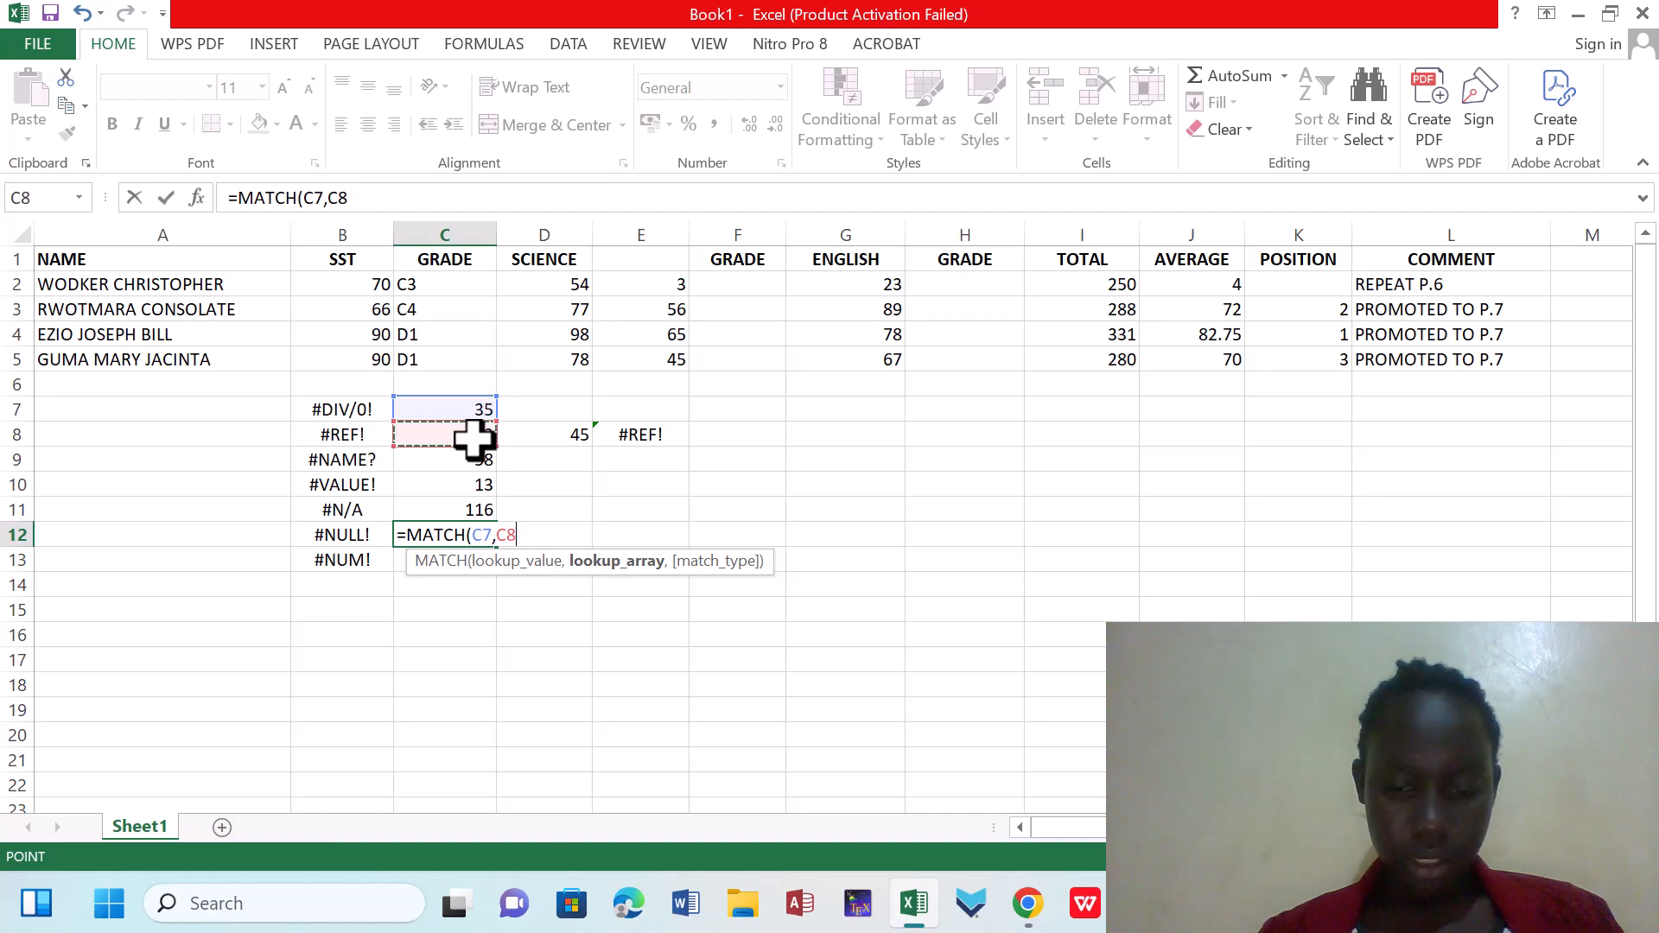
key(F8)
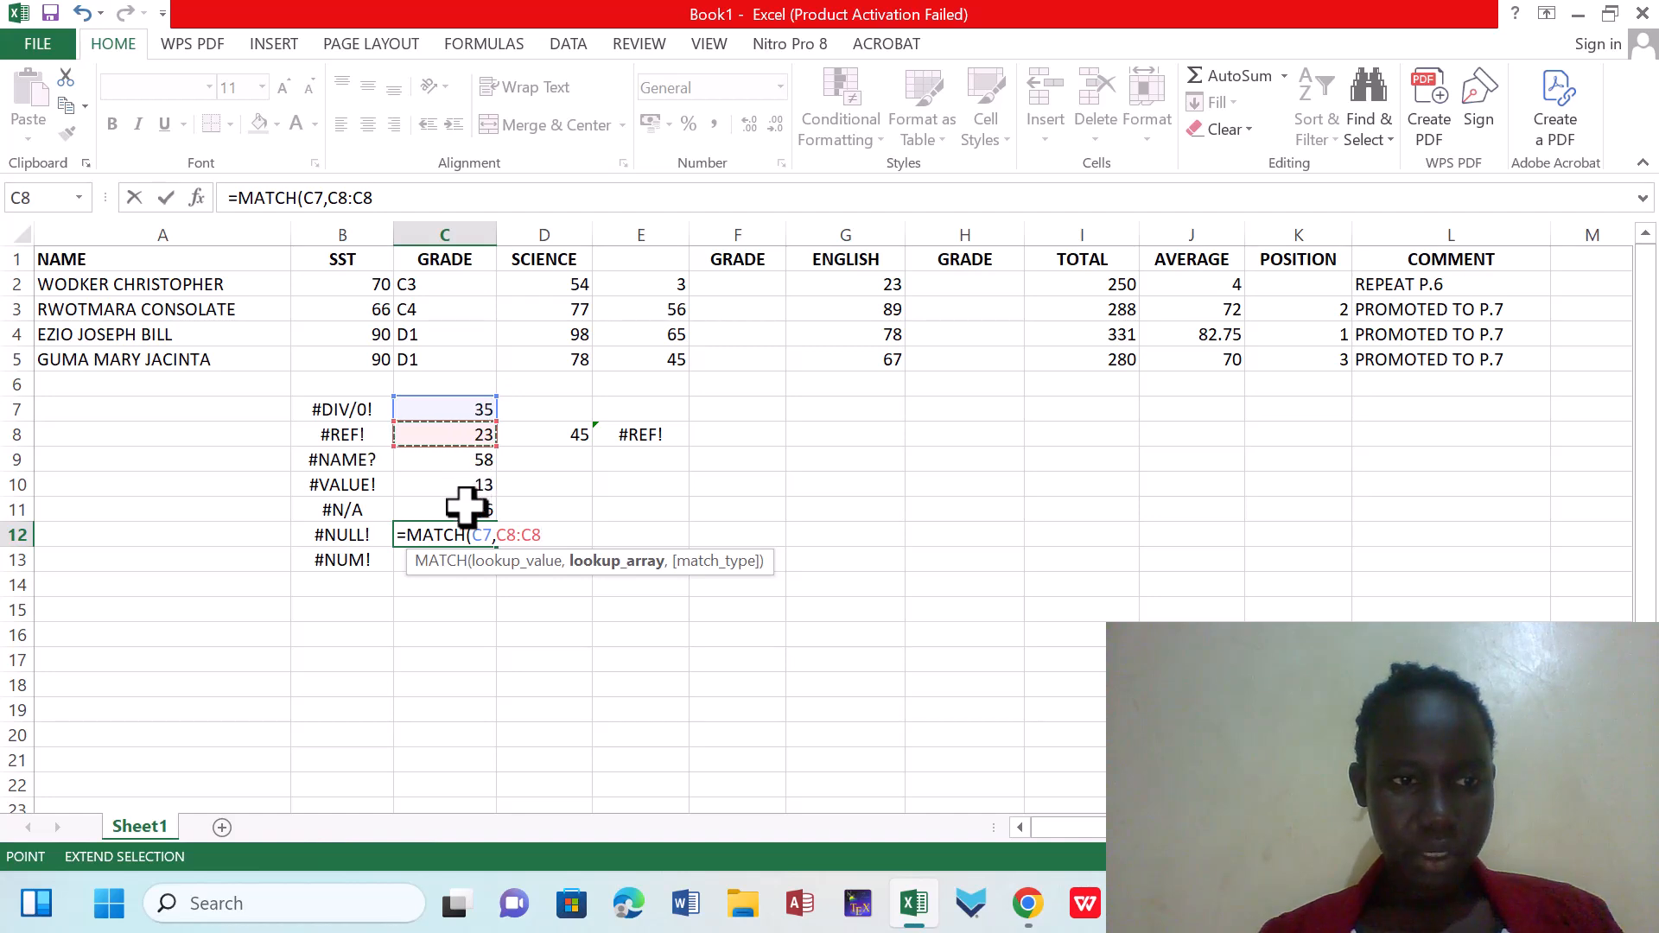
key(BackSpace)
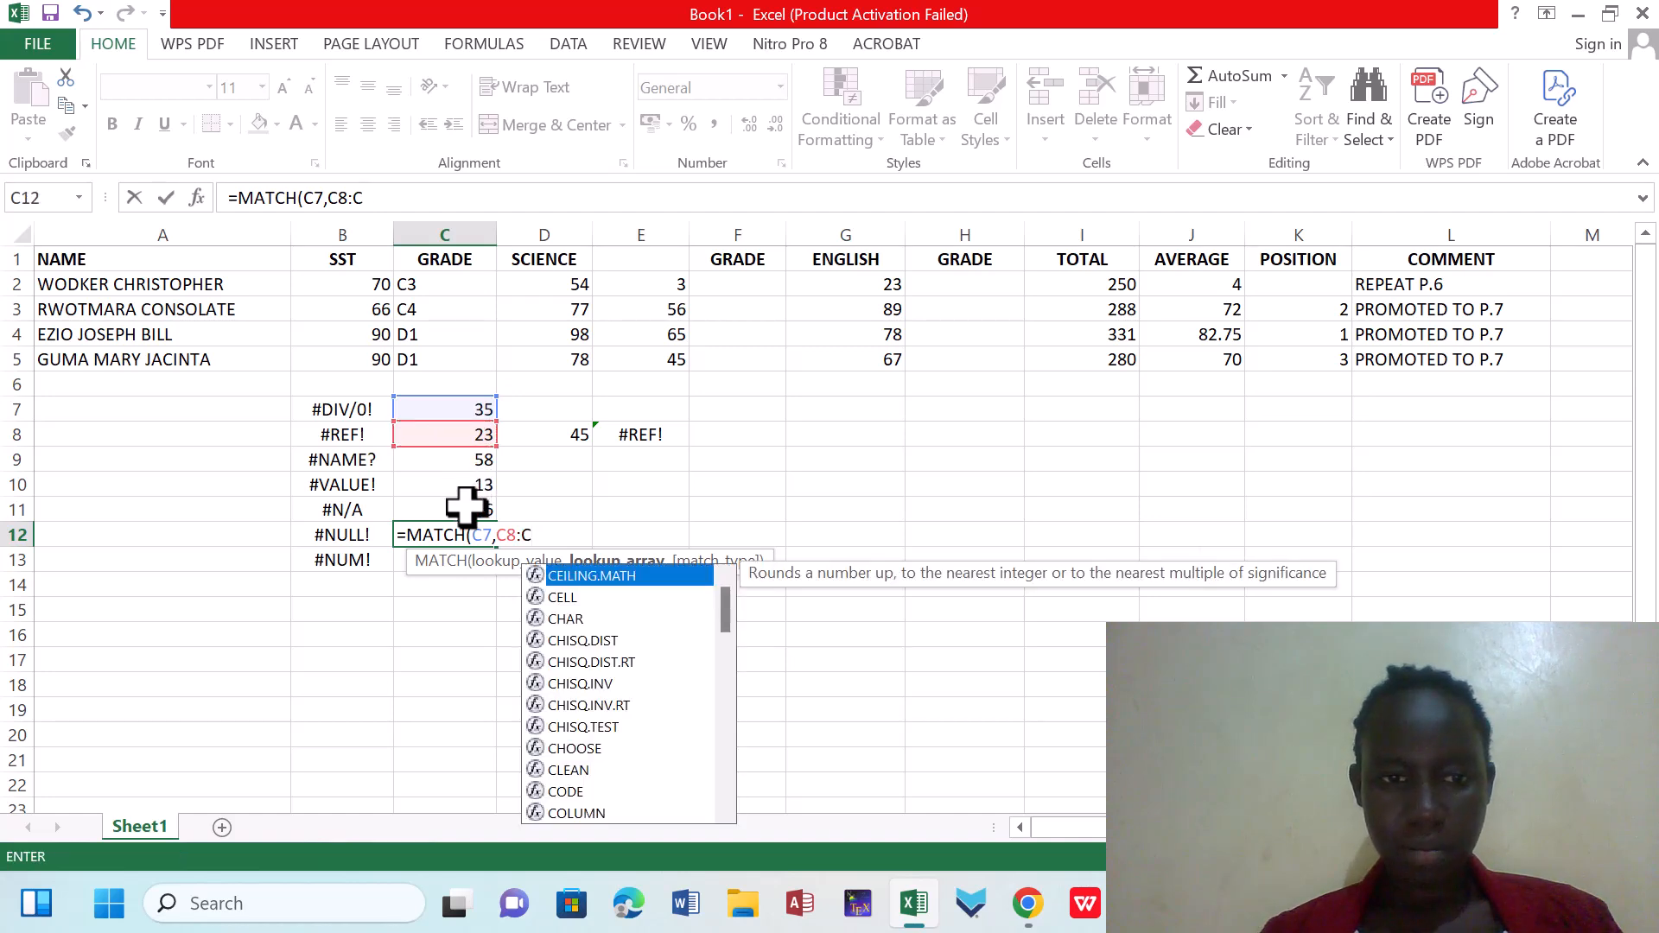
text(C1)
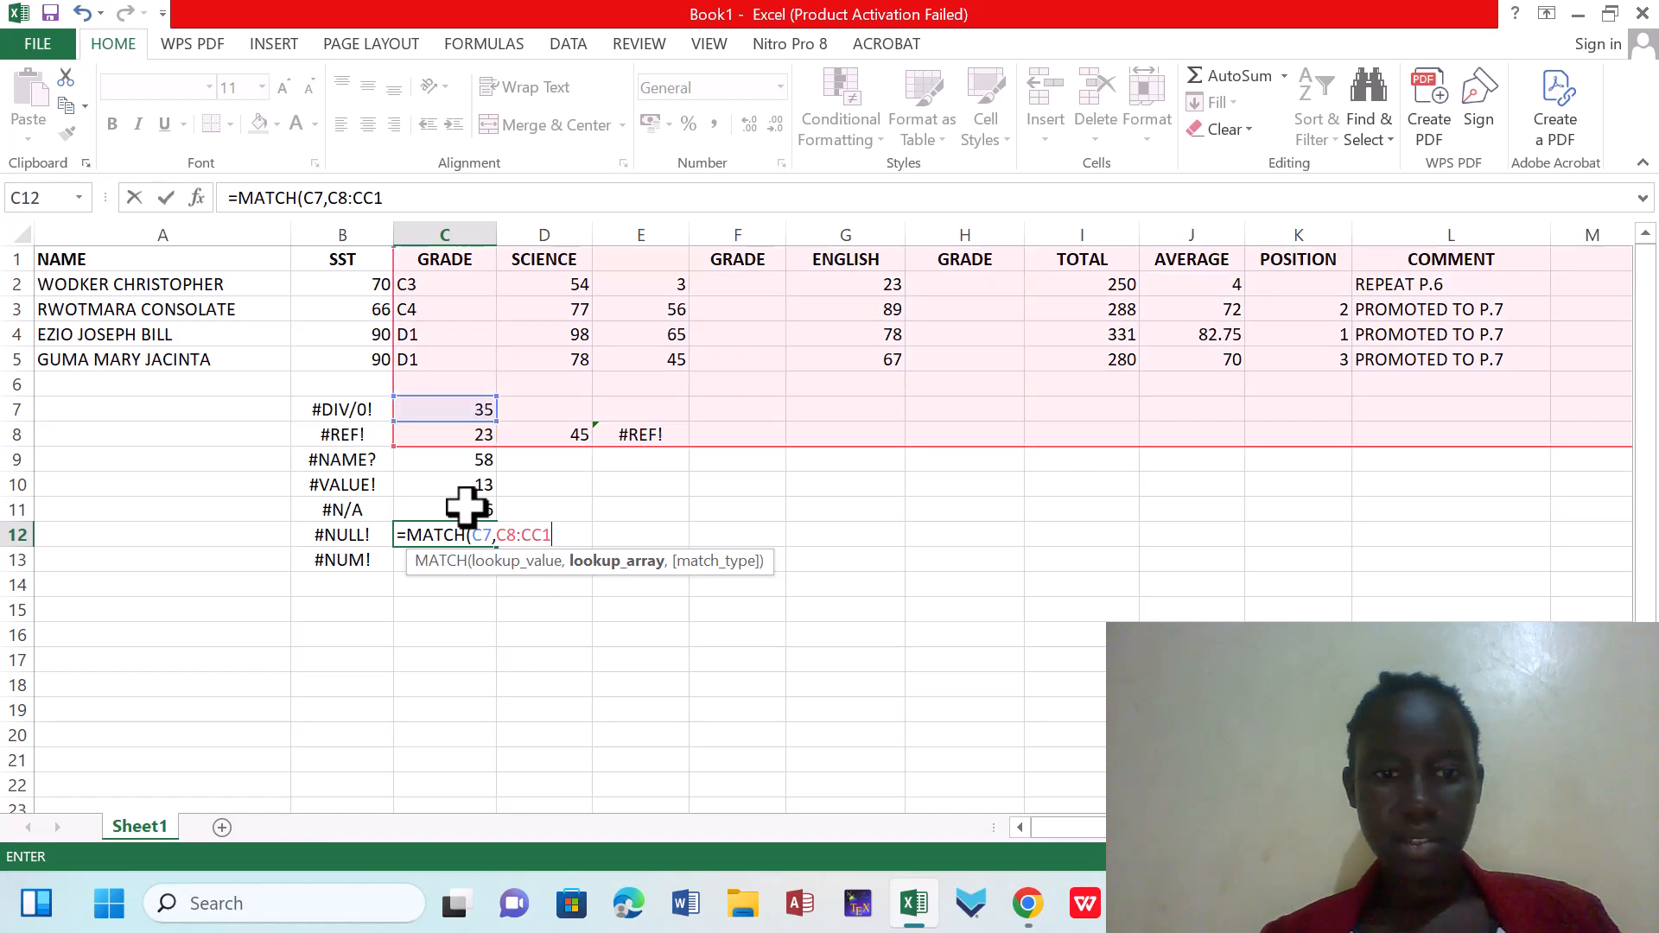
text(1)
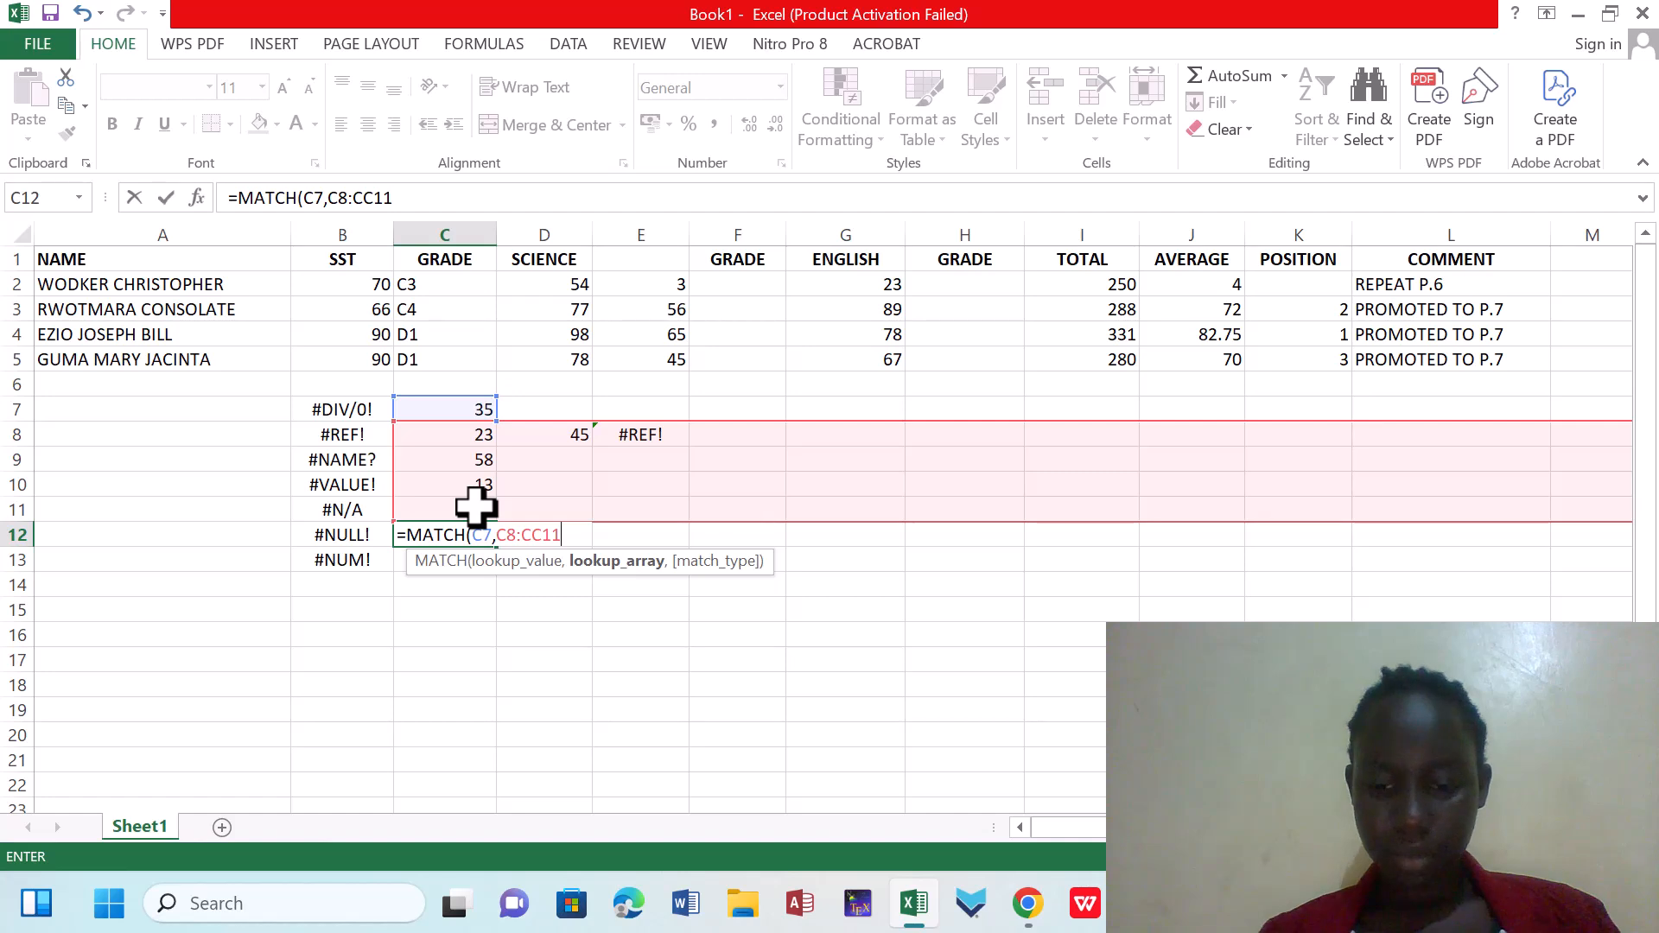
text())
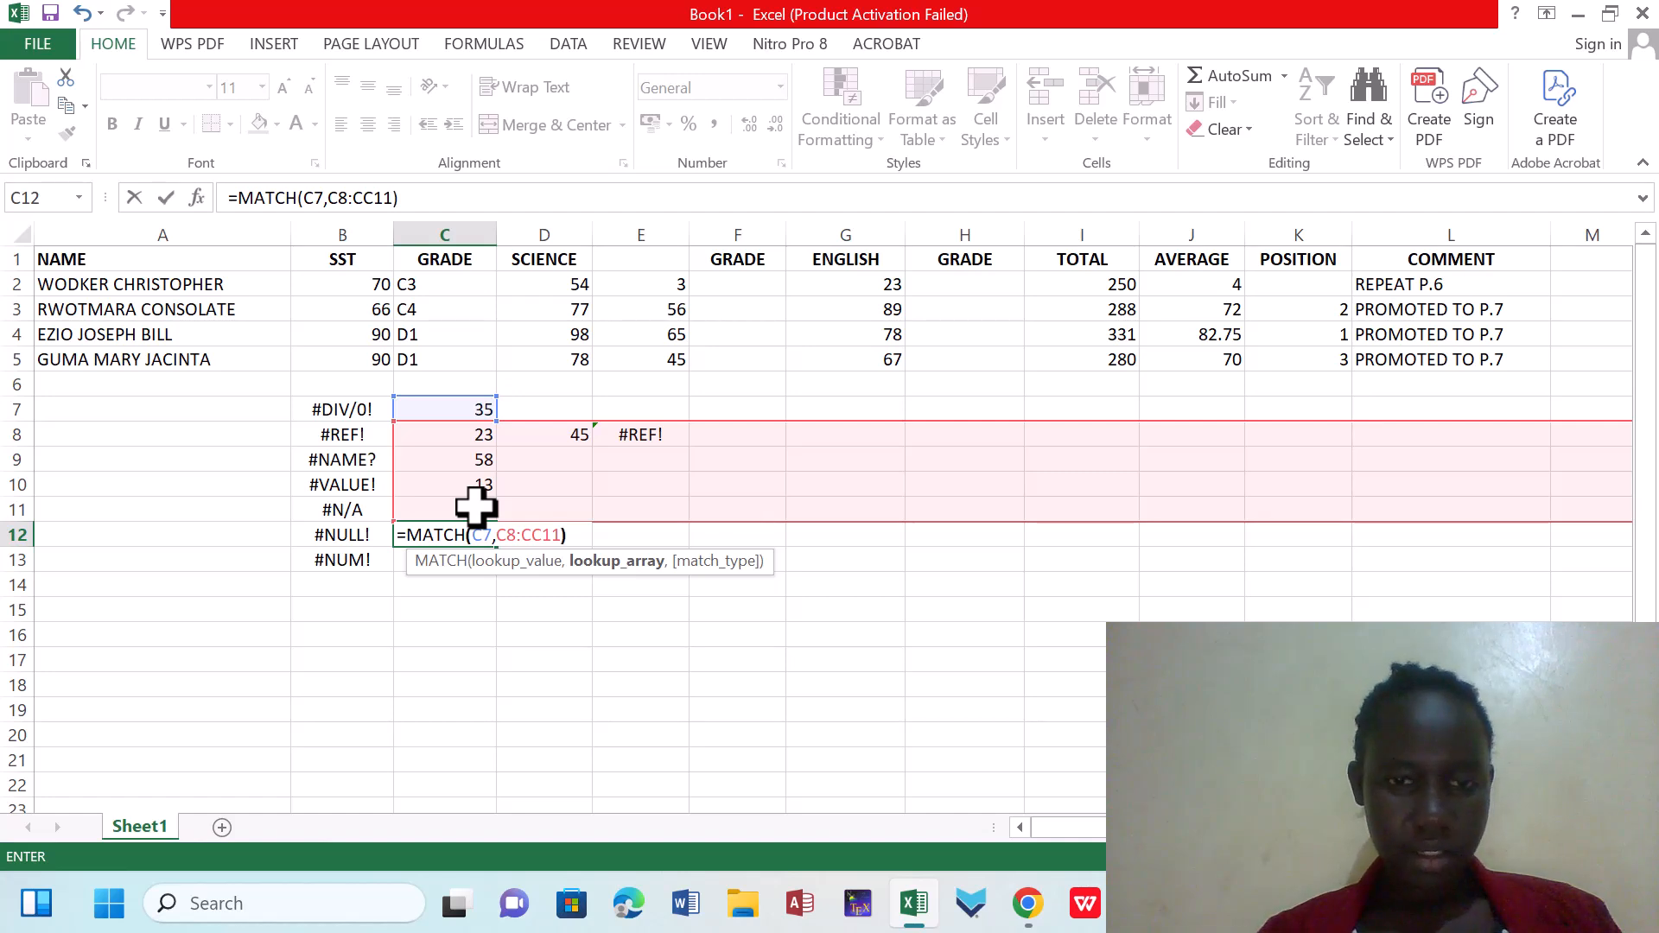
key(Return)
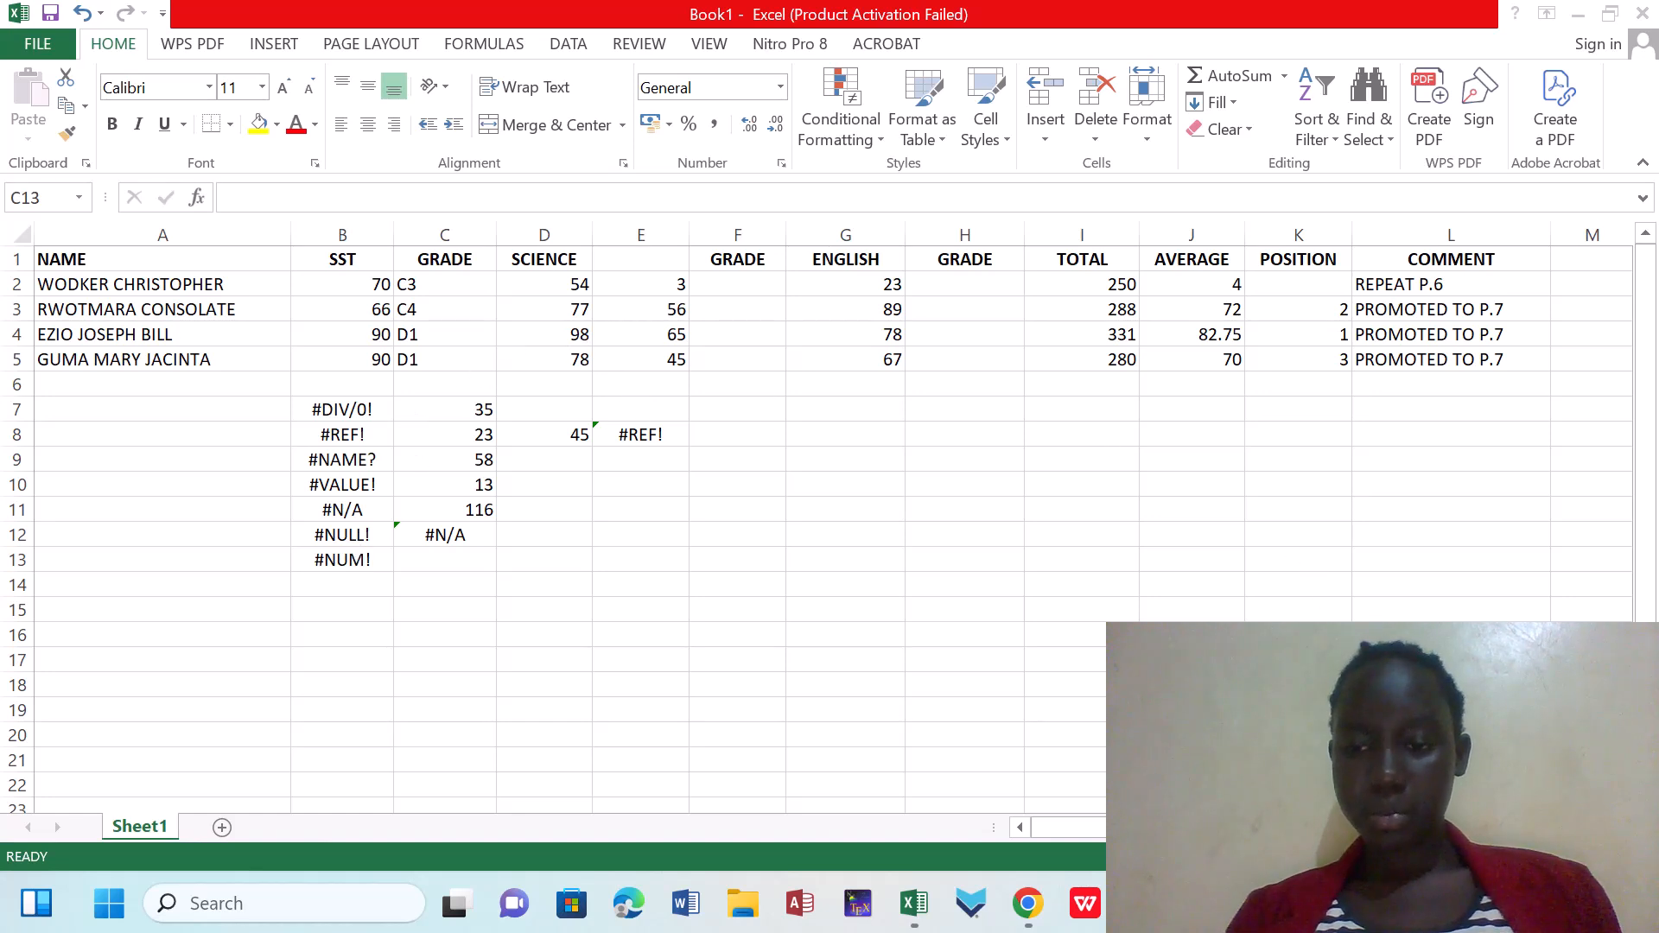
Clear the MATCH formula from C12 and the addition formula from C11
click(477, 536)
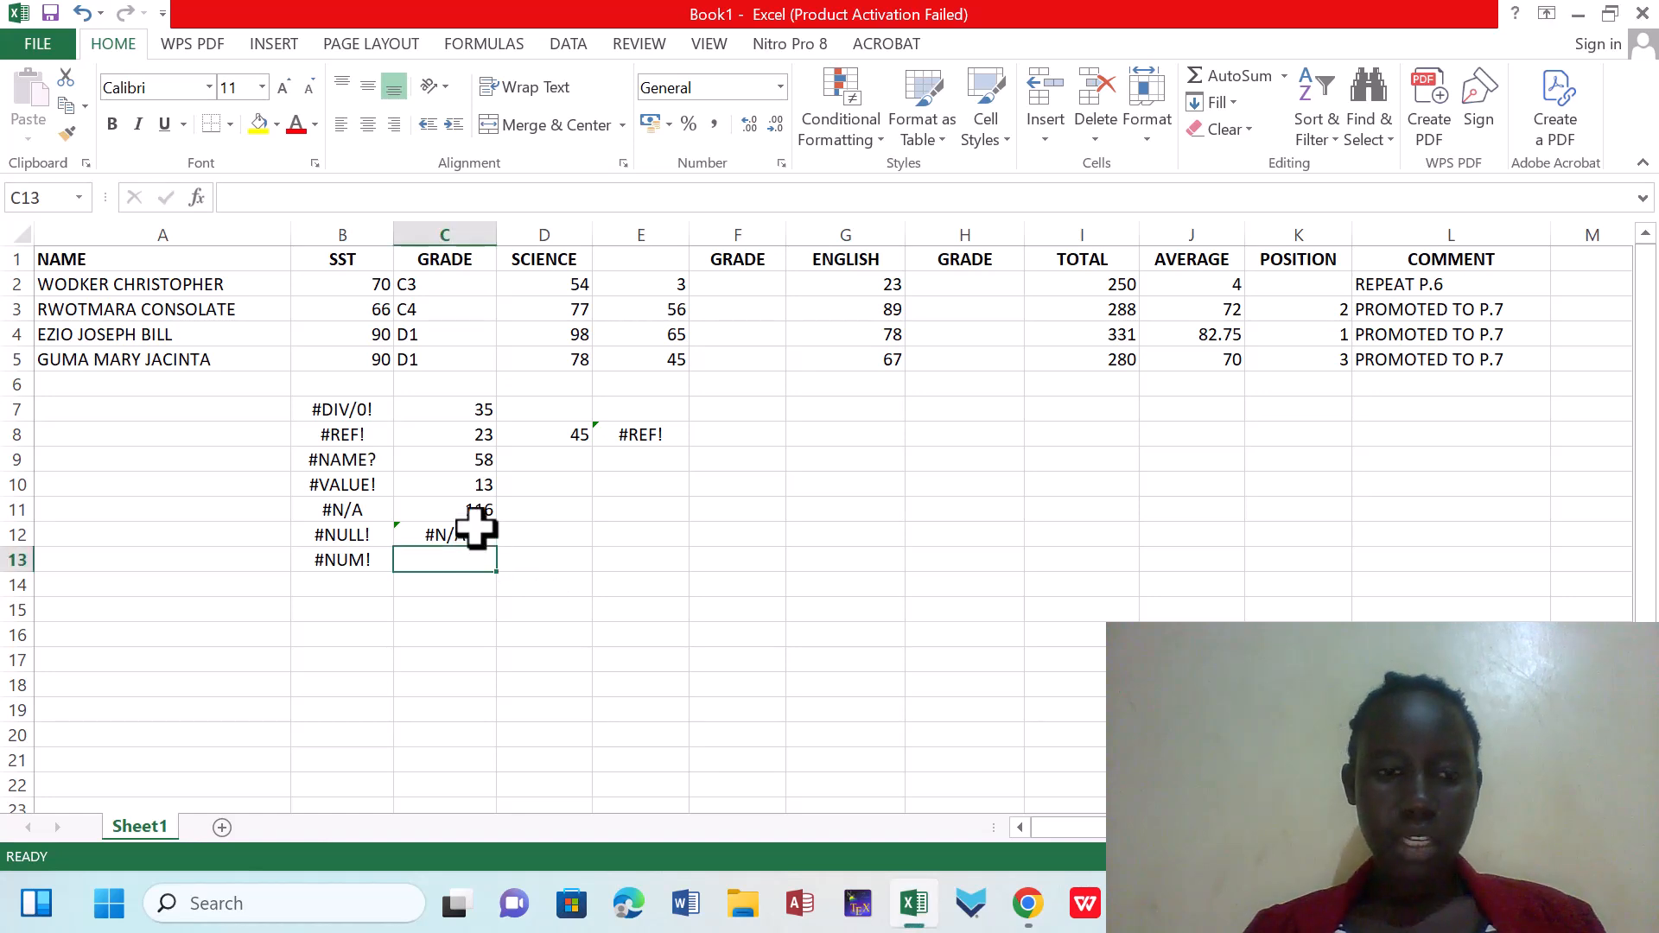
double_click(476, 536)
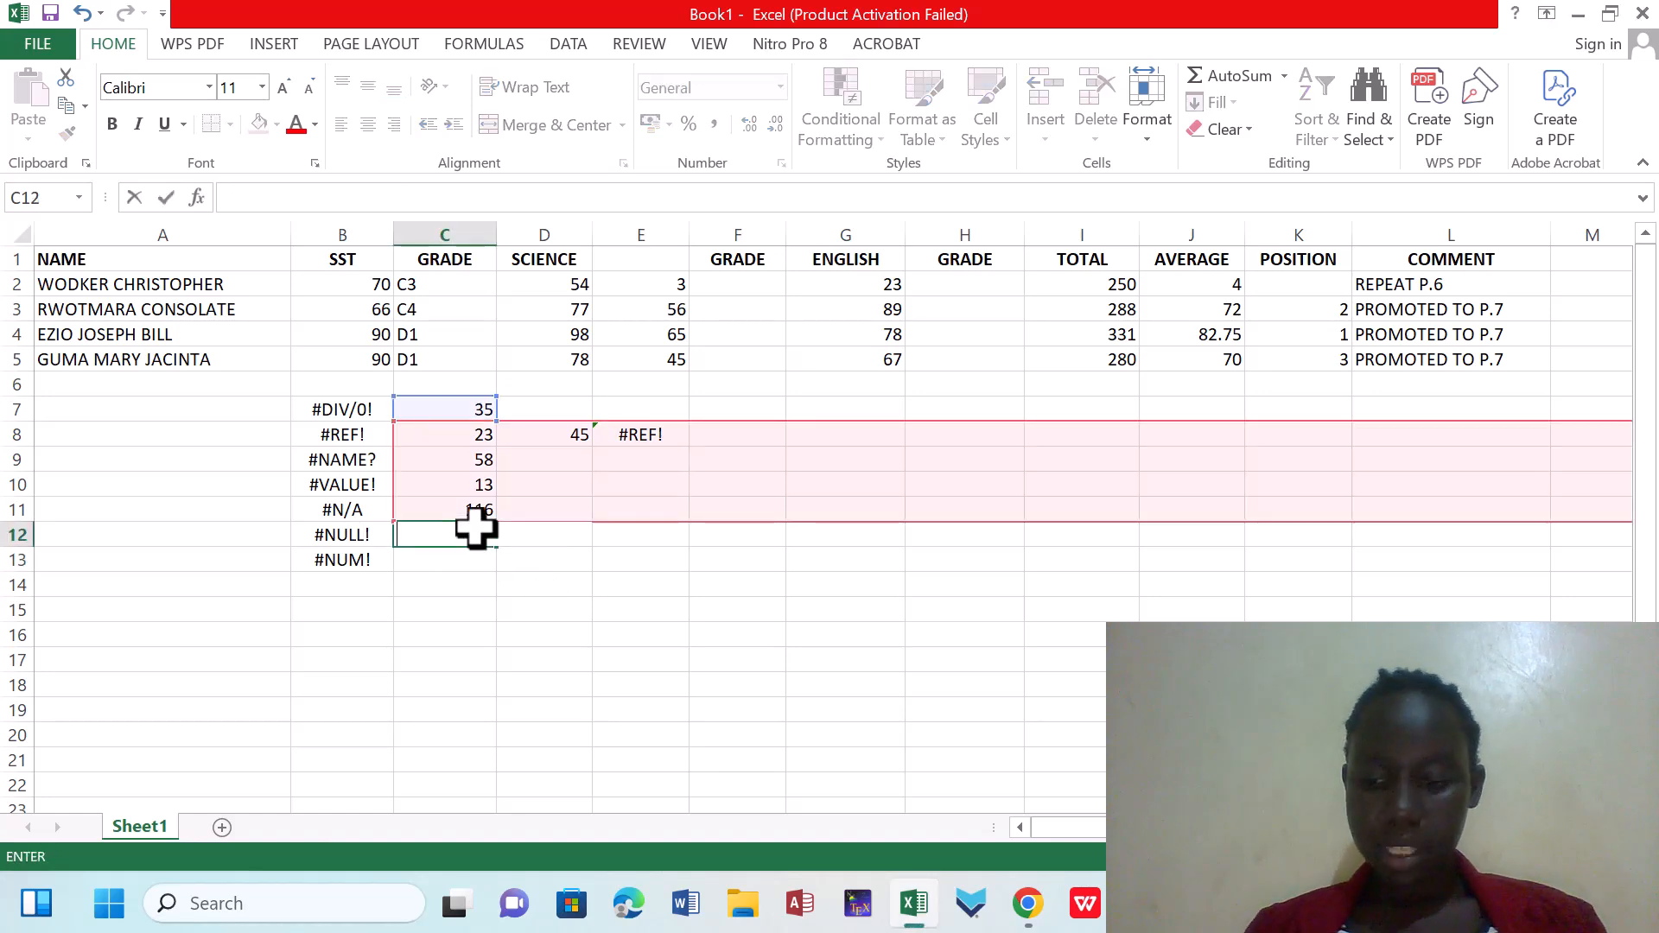
click(436, 501)
click(439, 535)
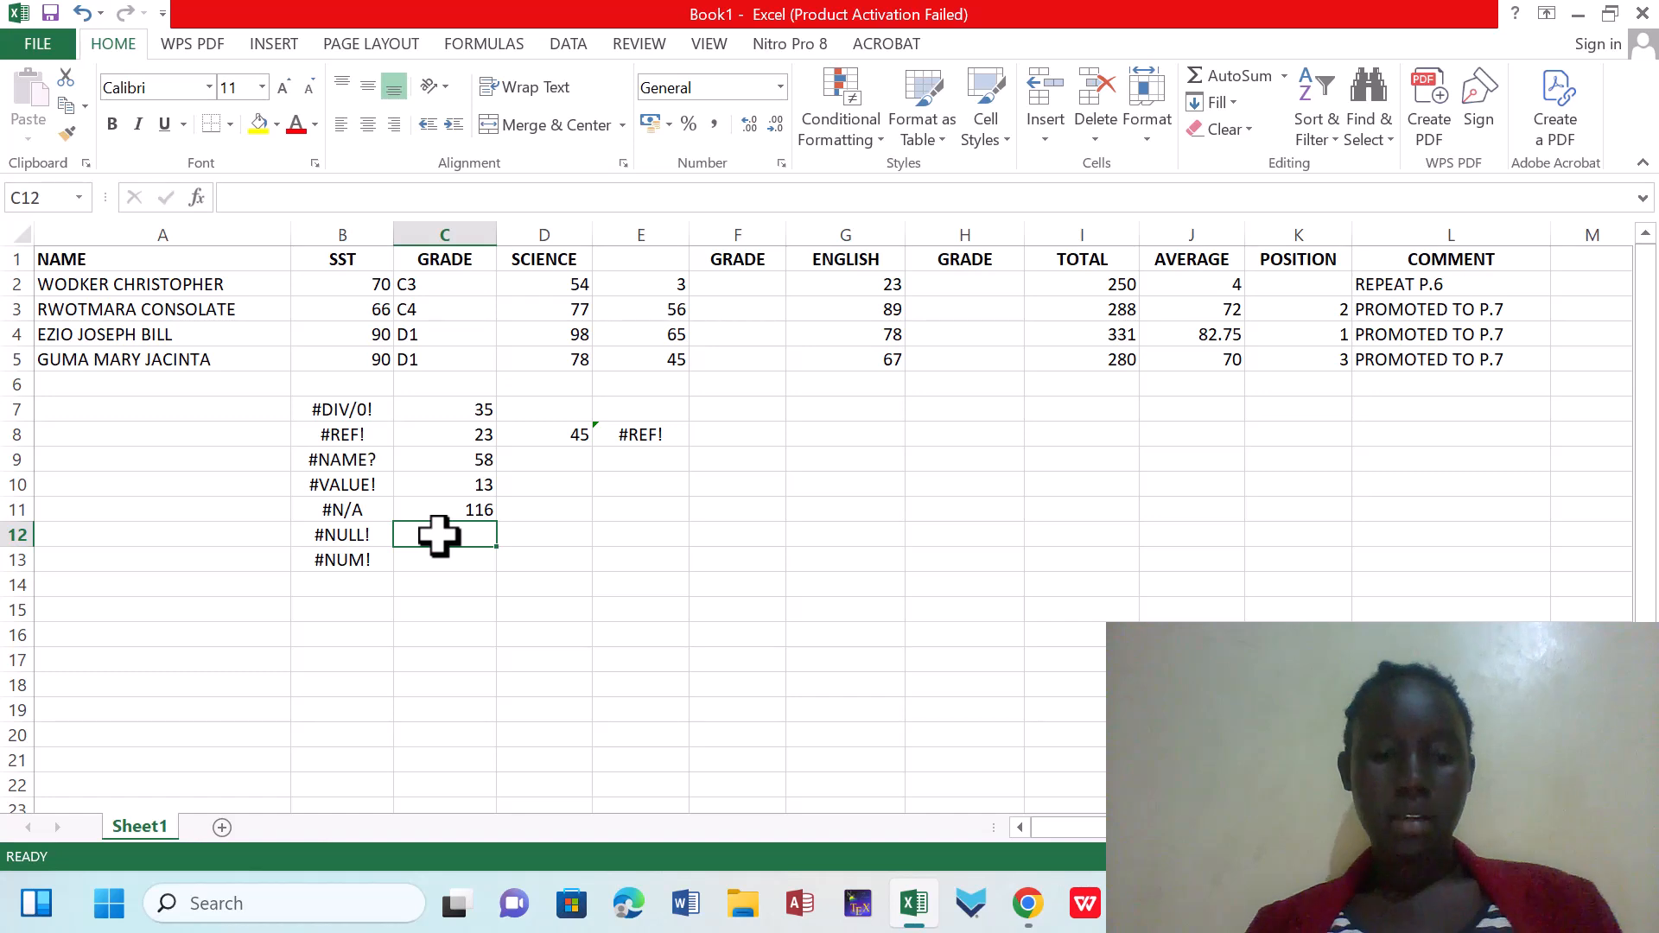
key(Up)
key(BackSpace)
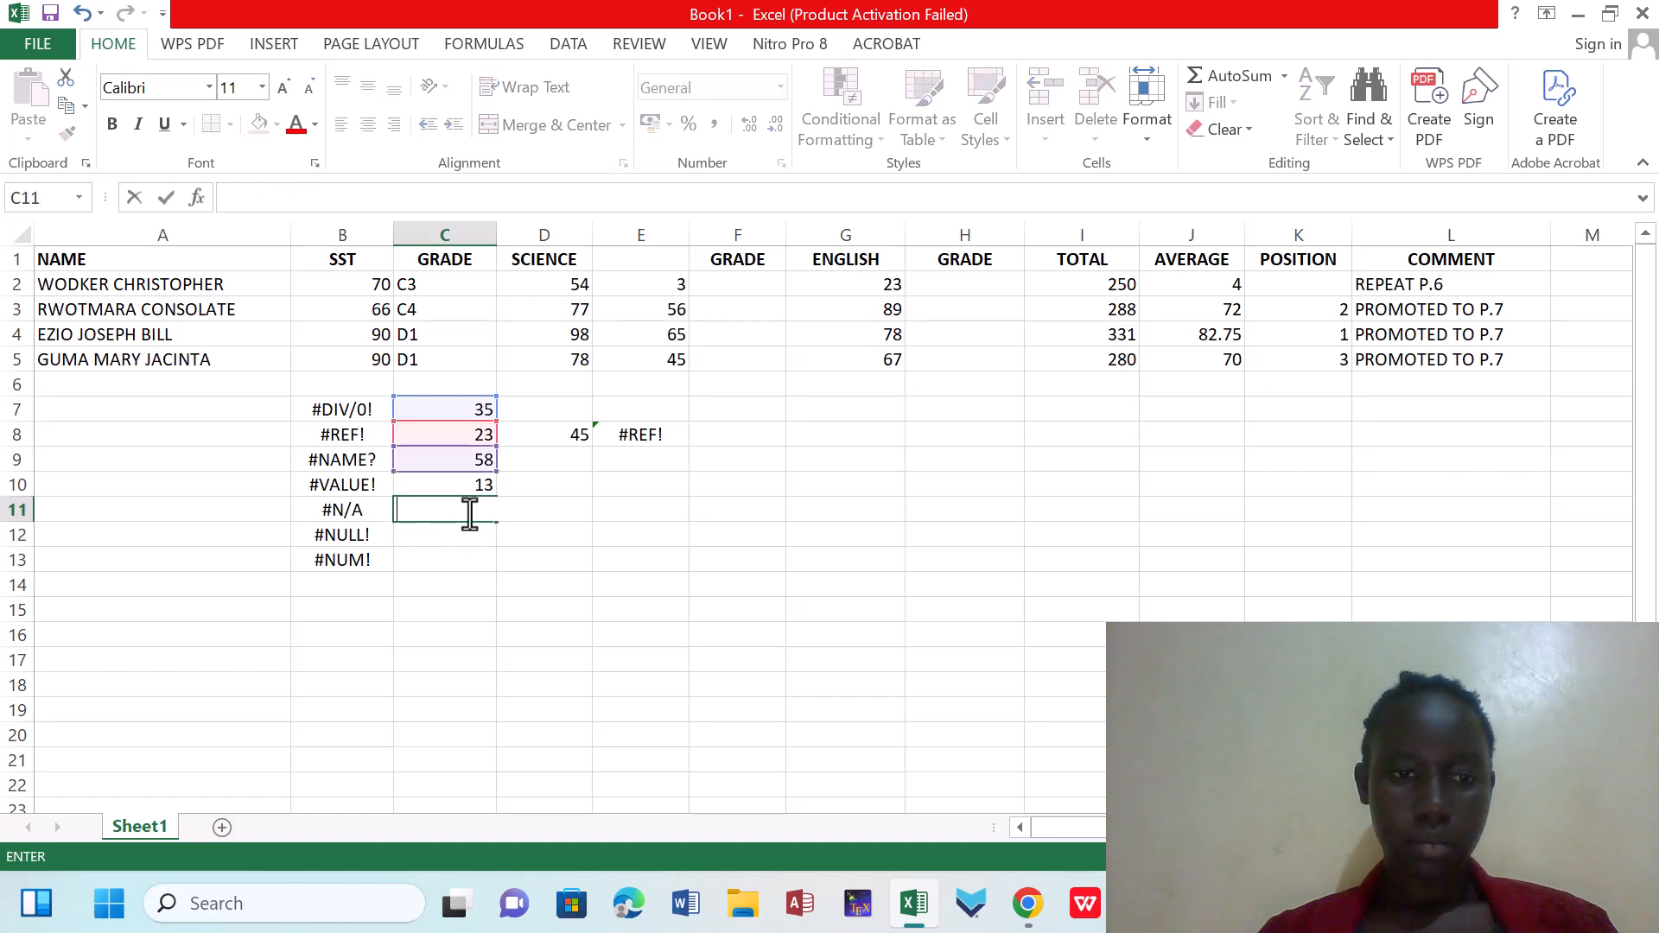
click(470, 555)
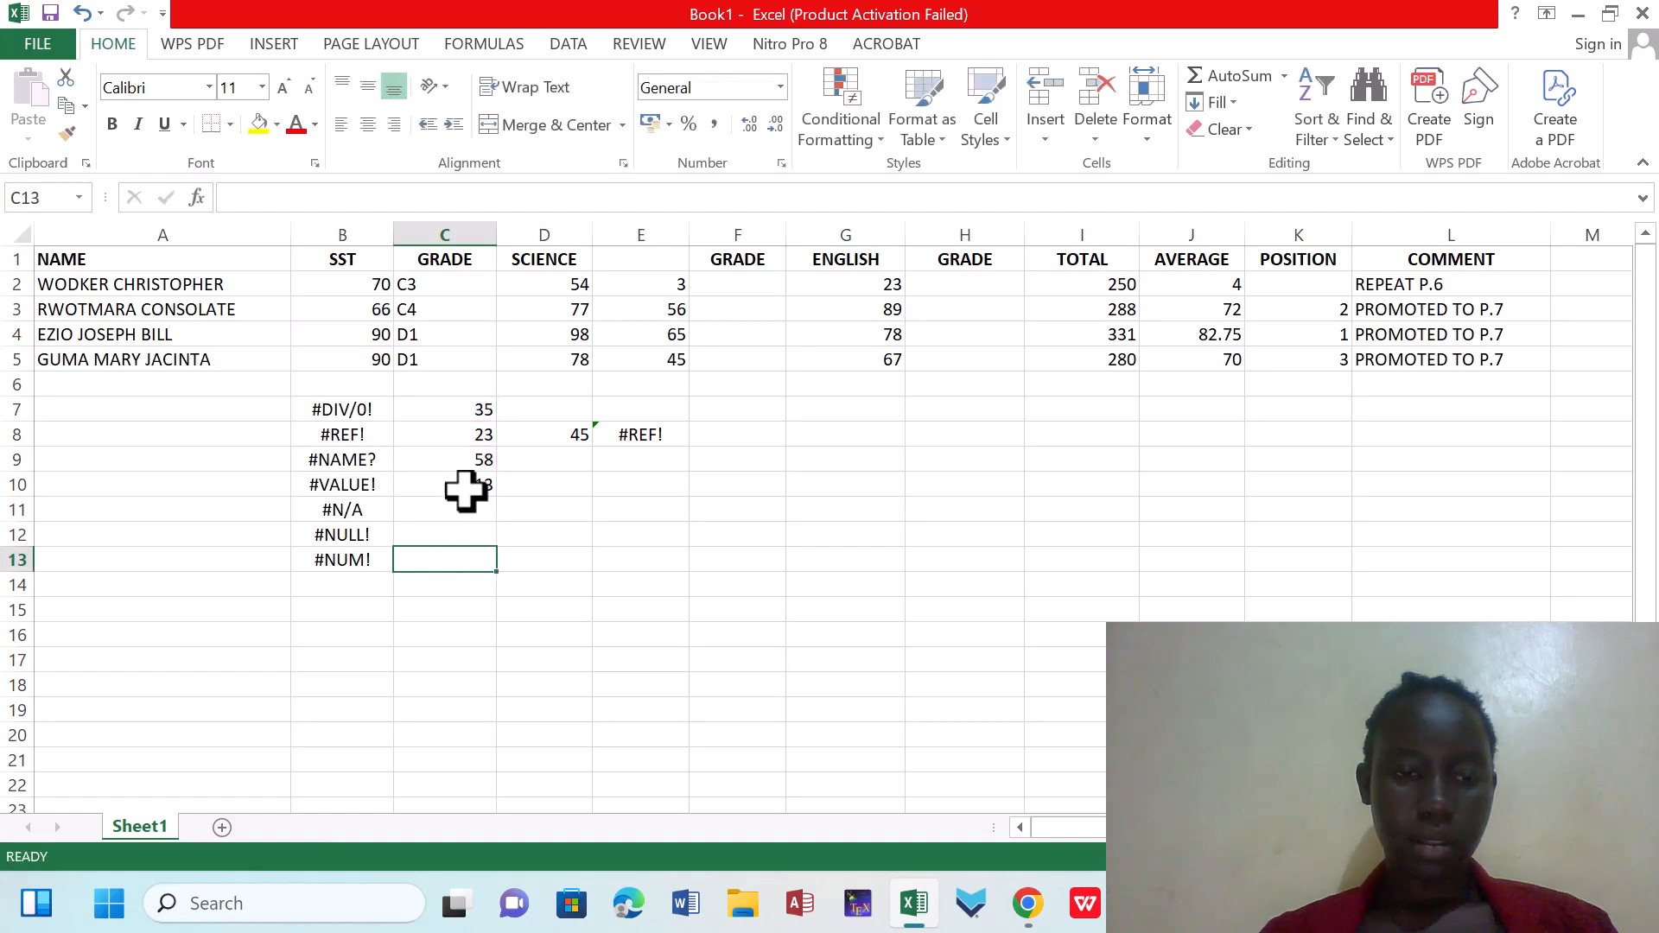
Enter =SUM(C7 C11) in C11, with a space instead of a colon between the two references
click(465, 511)
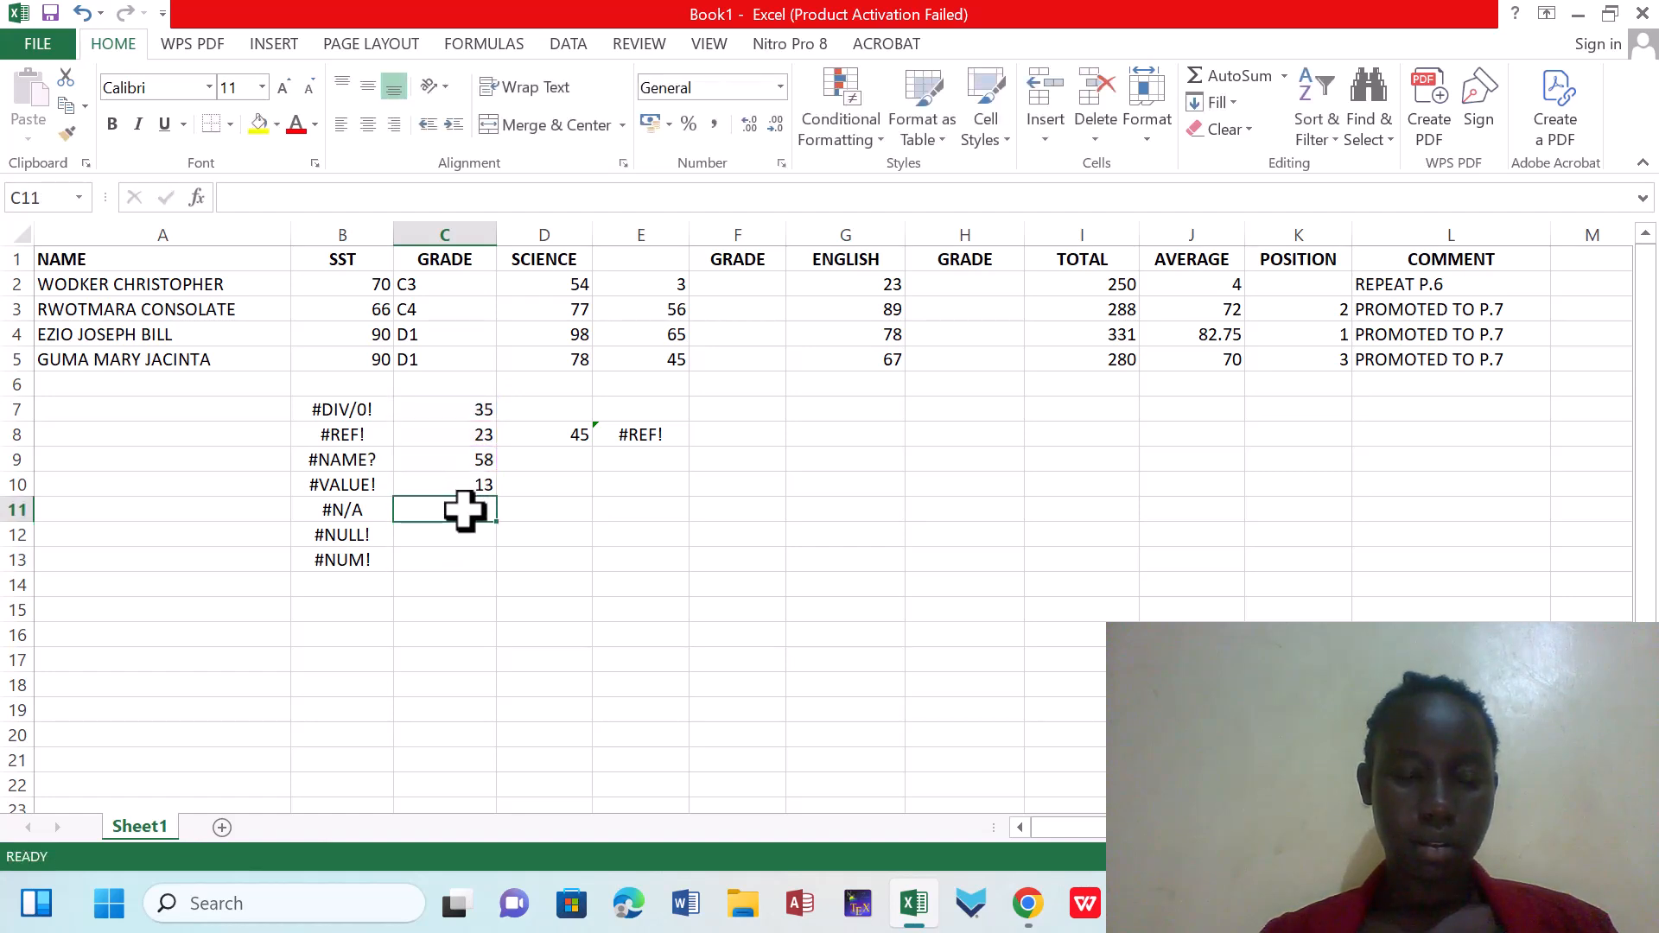
text(=SU)
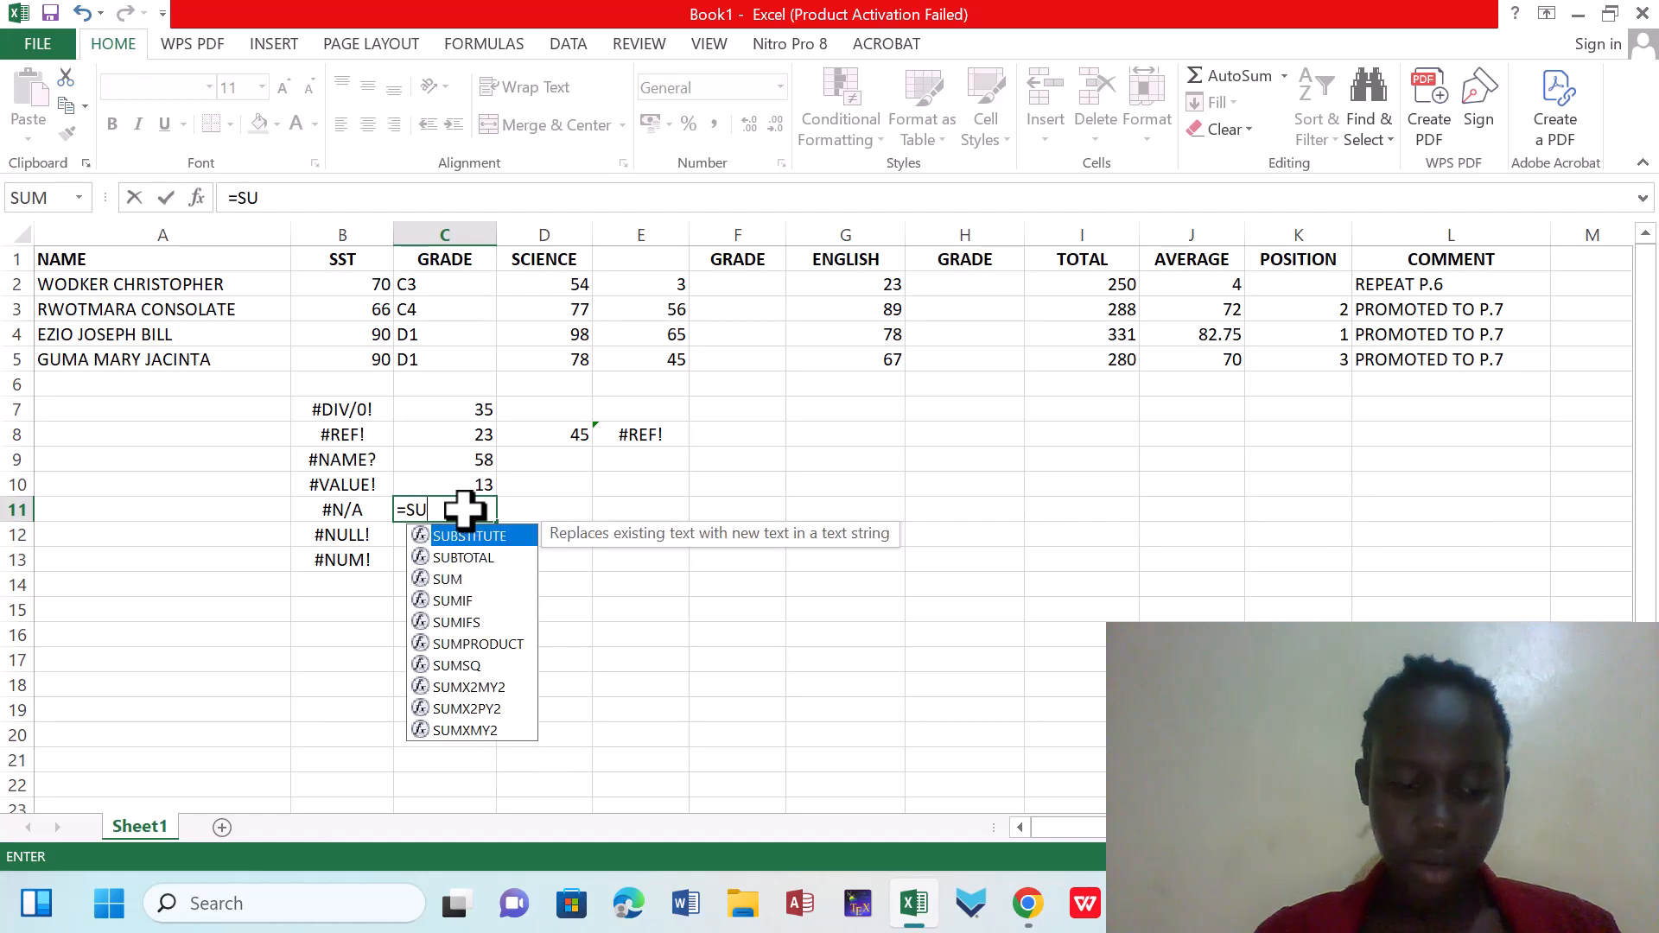
text(M()
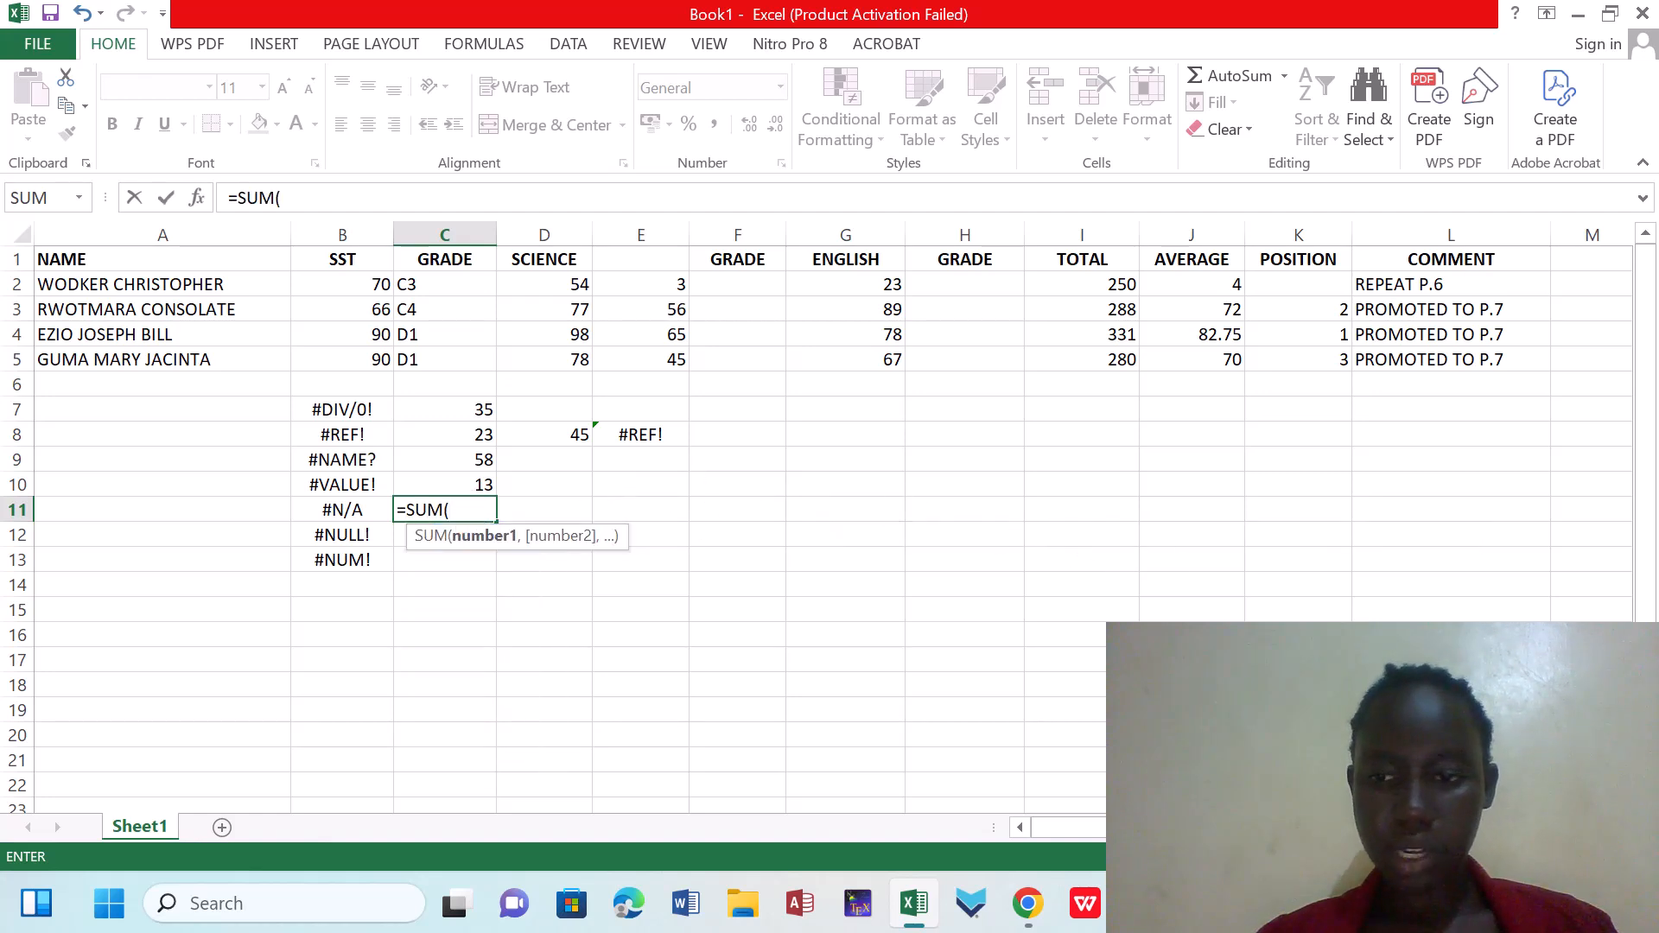
click(454, 405)
click(454, 405)
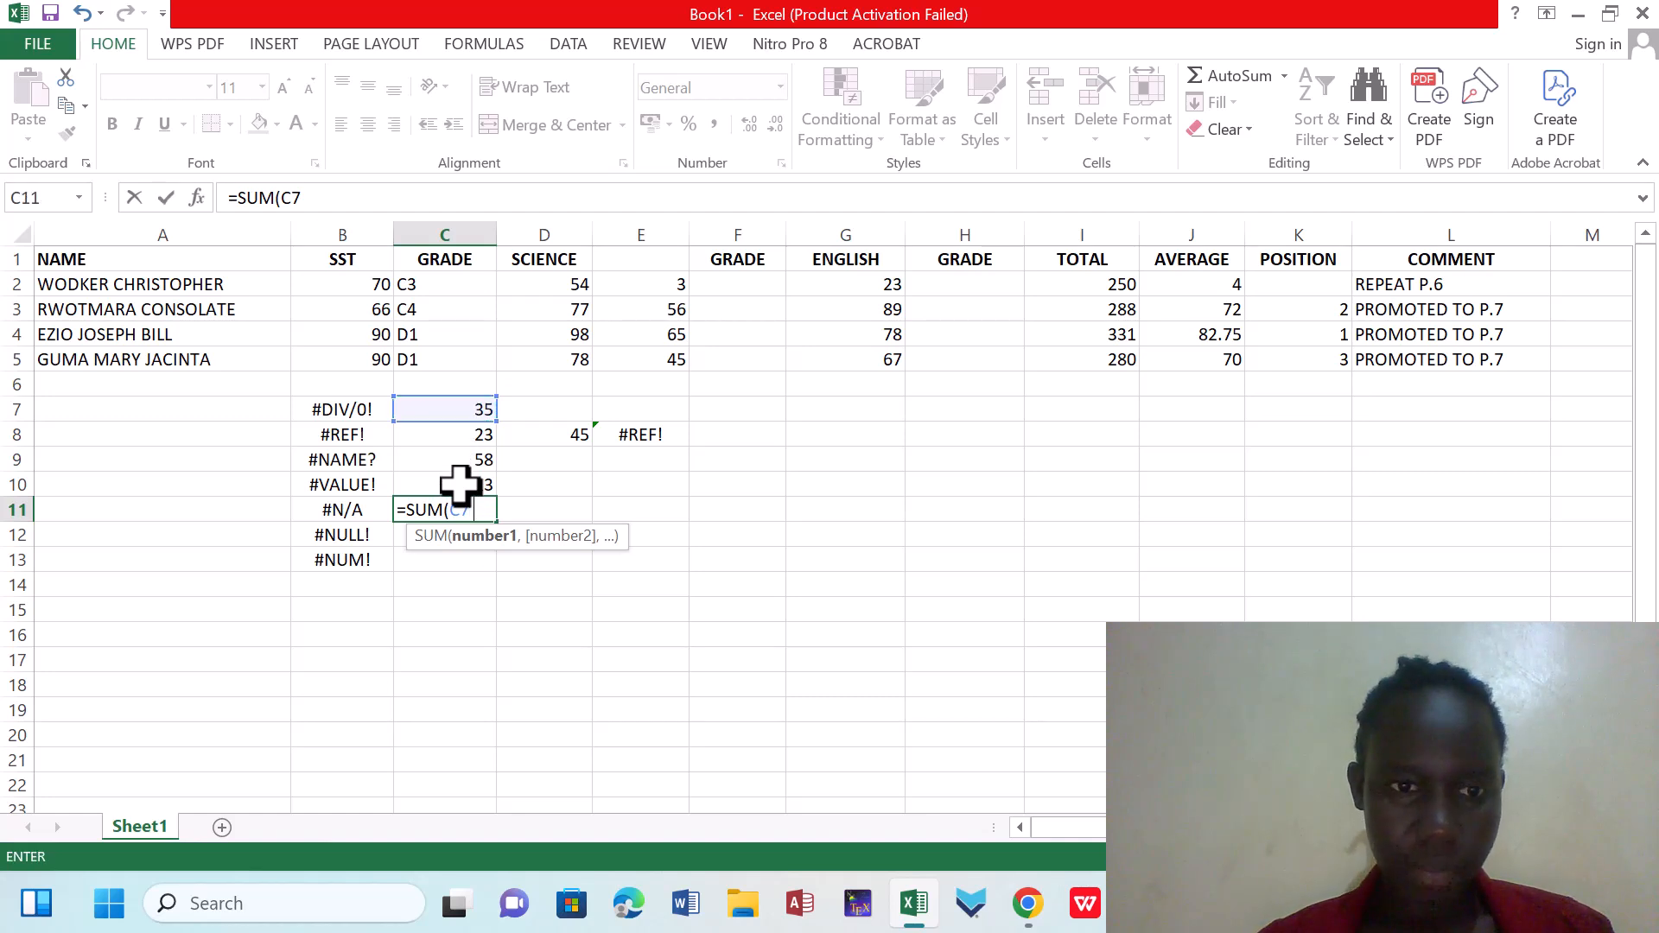
text(C)
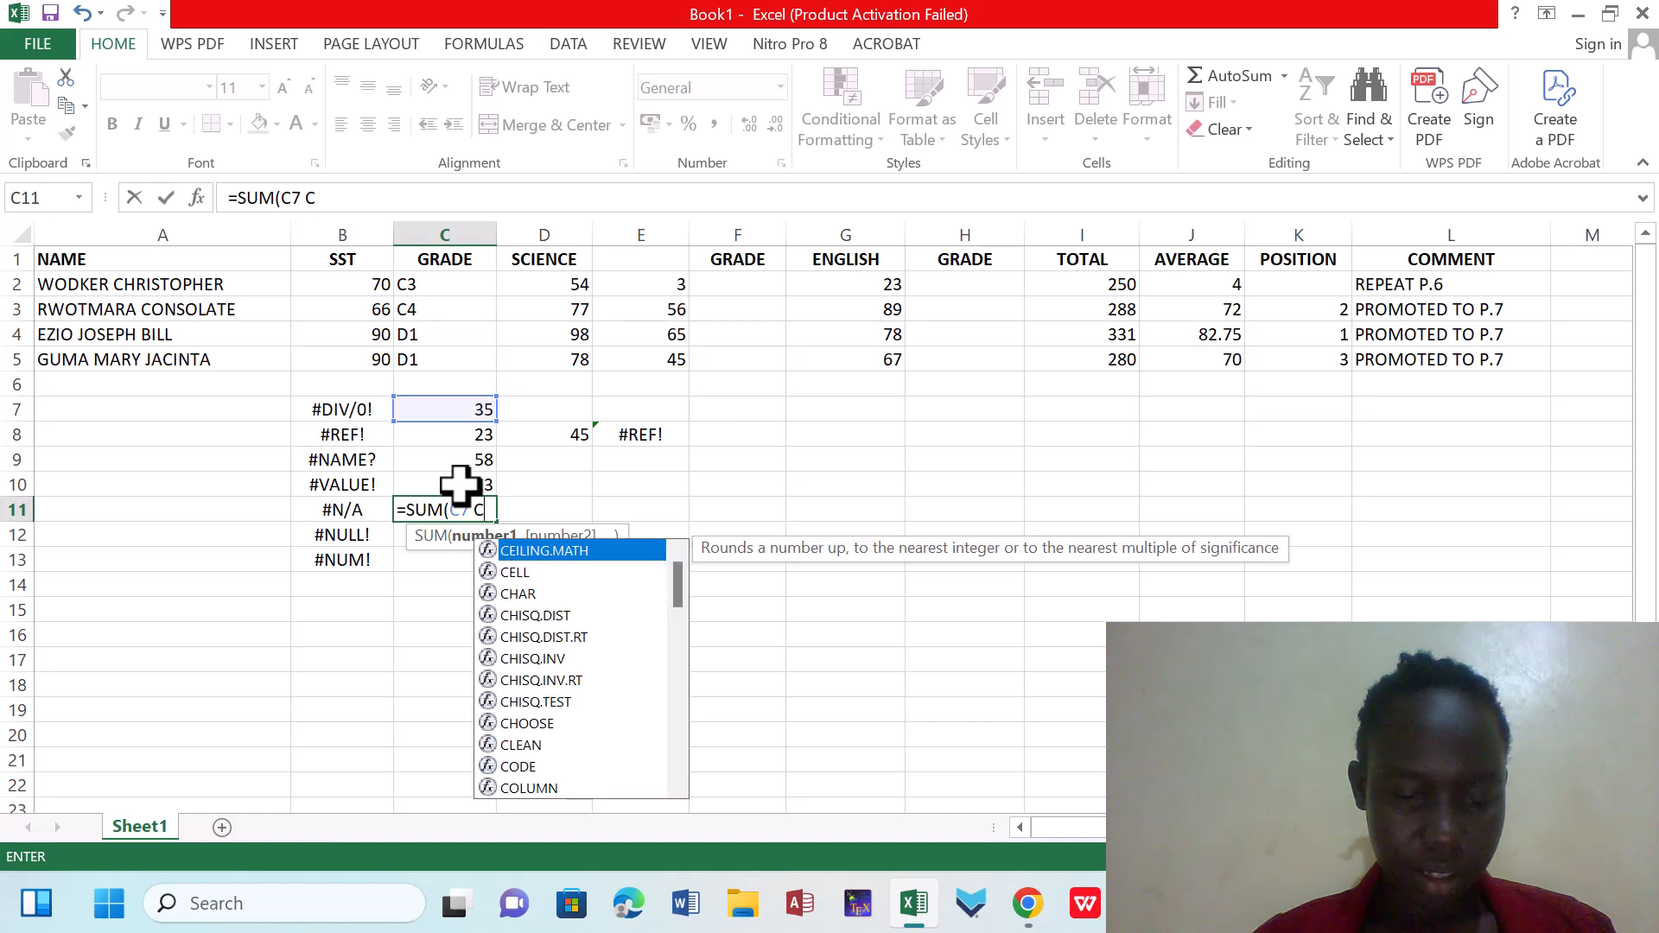
text(1)
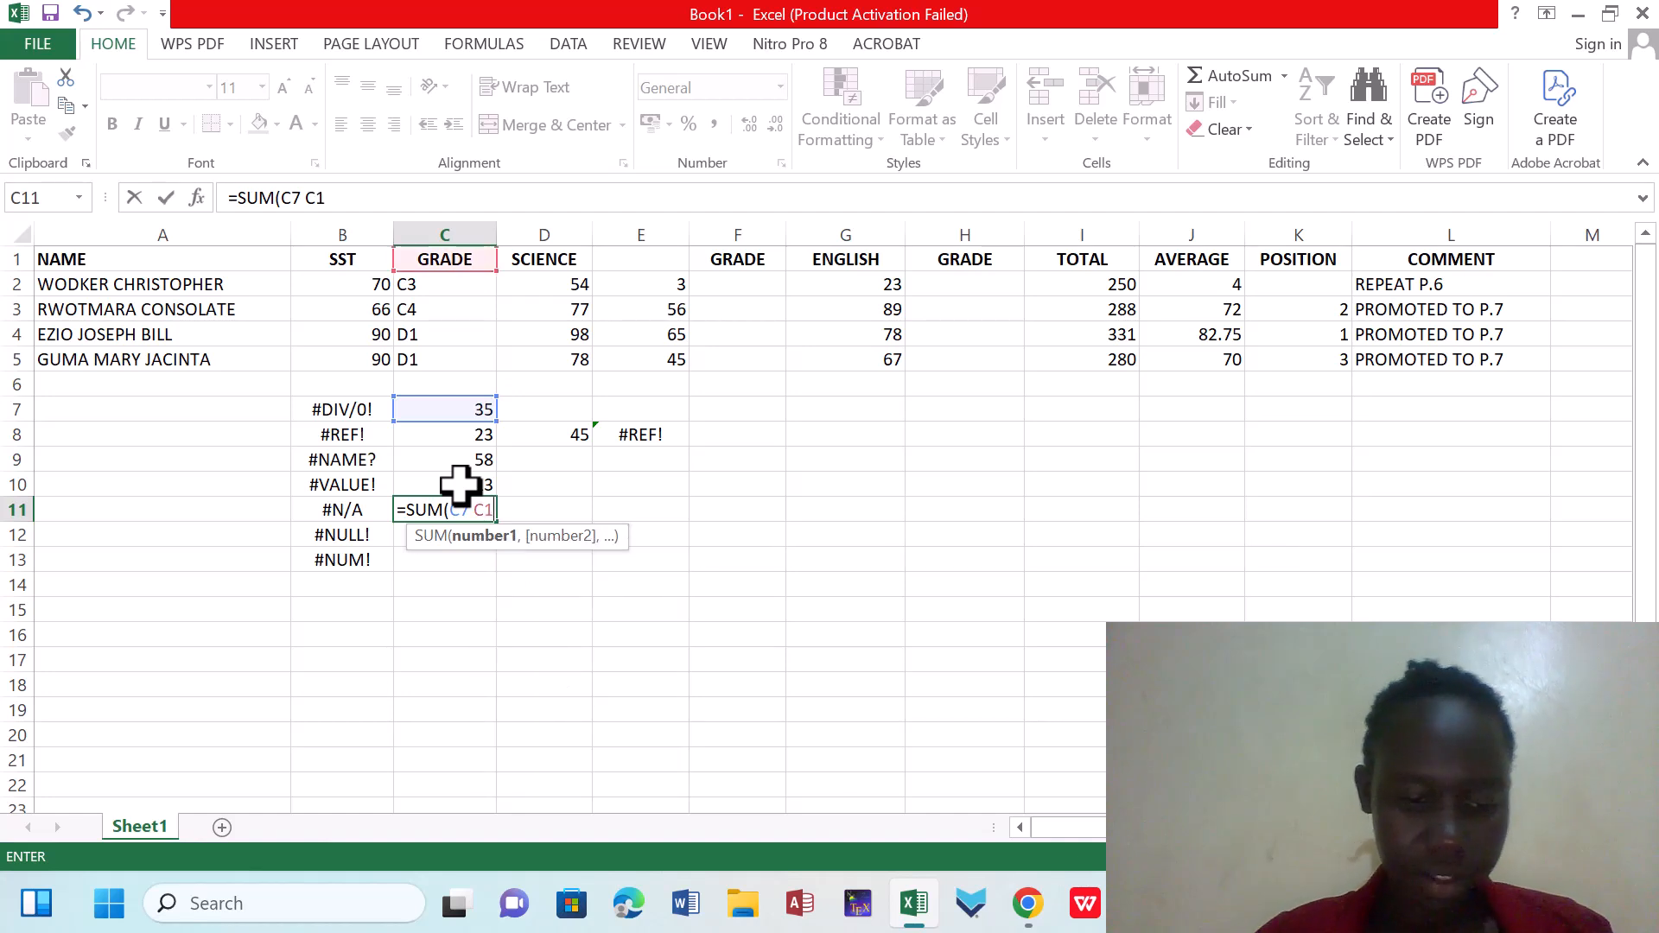
text(1))
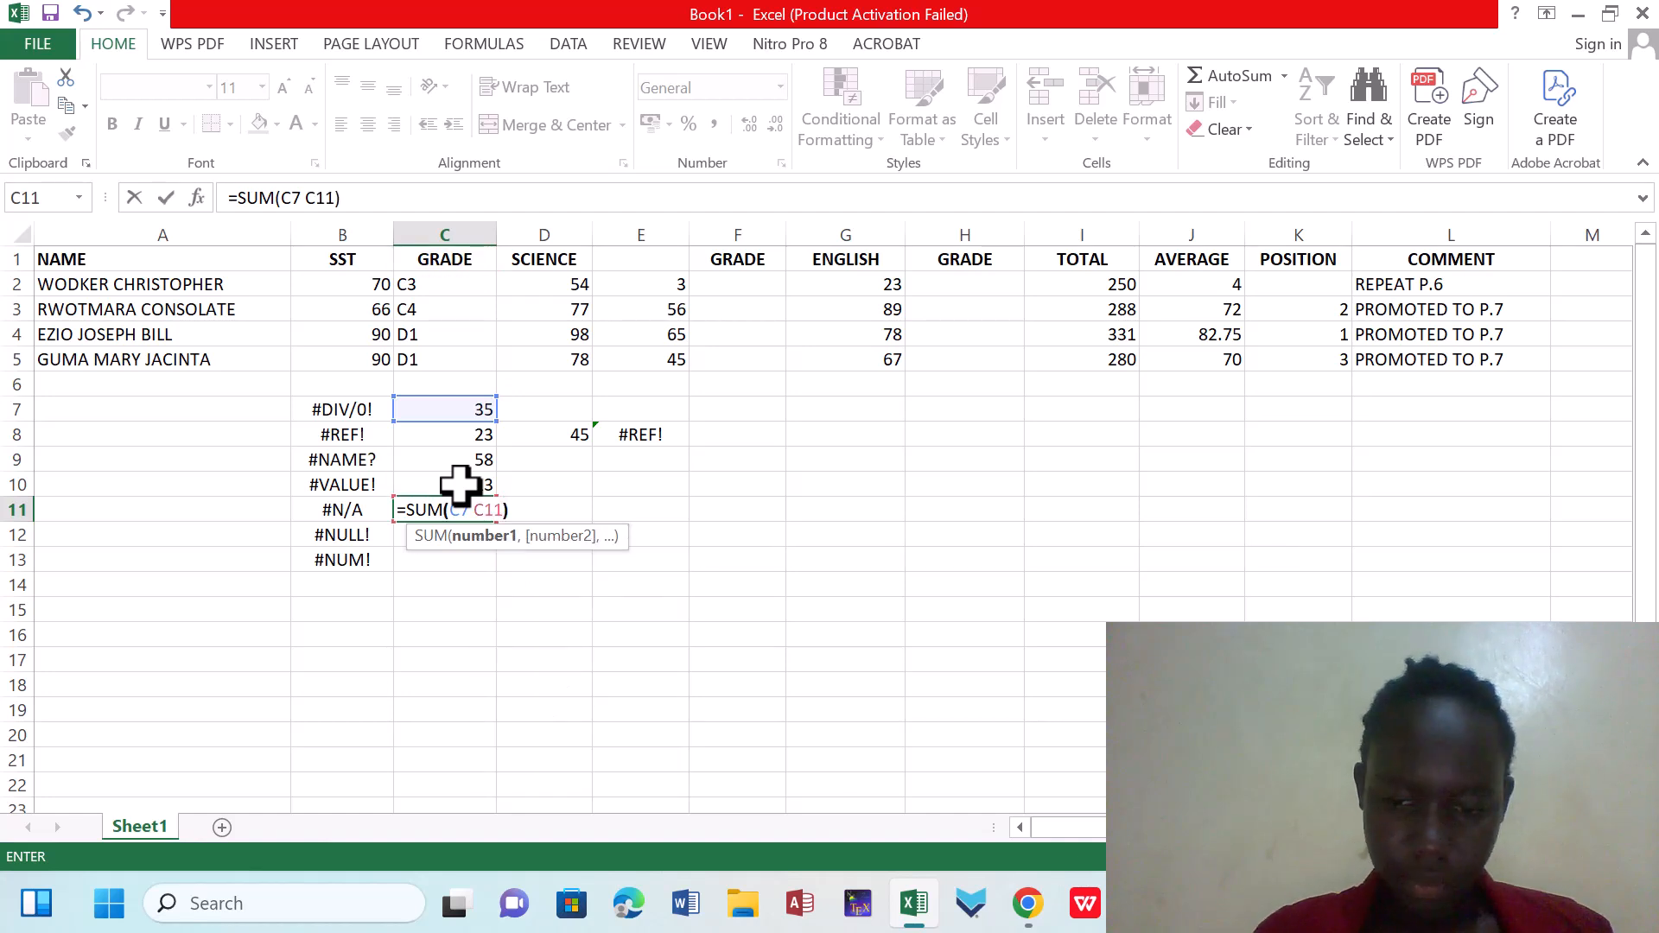
key(Return)
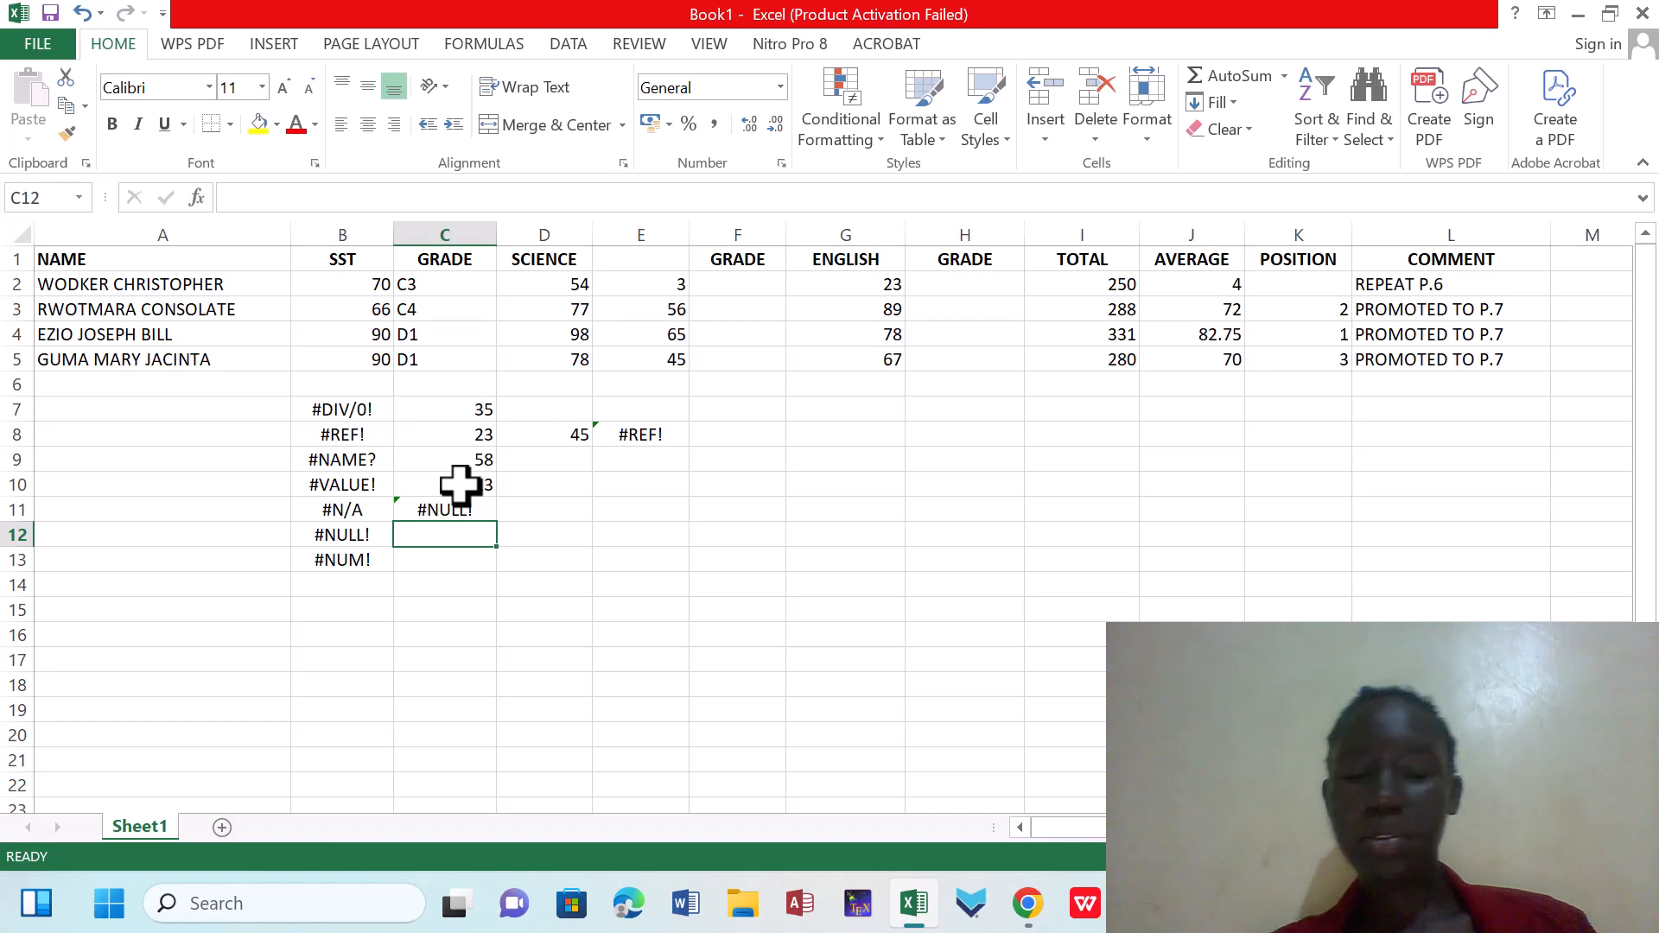
Insert the missing colon in C11 so the formula sums C7:C11, and dismiss the circular reference warning
click(463, 508)
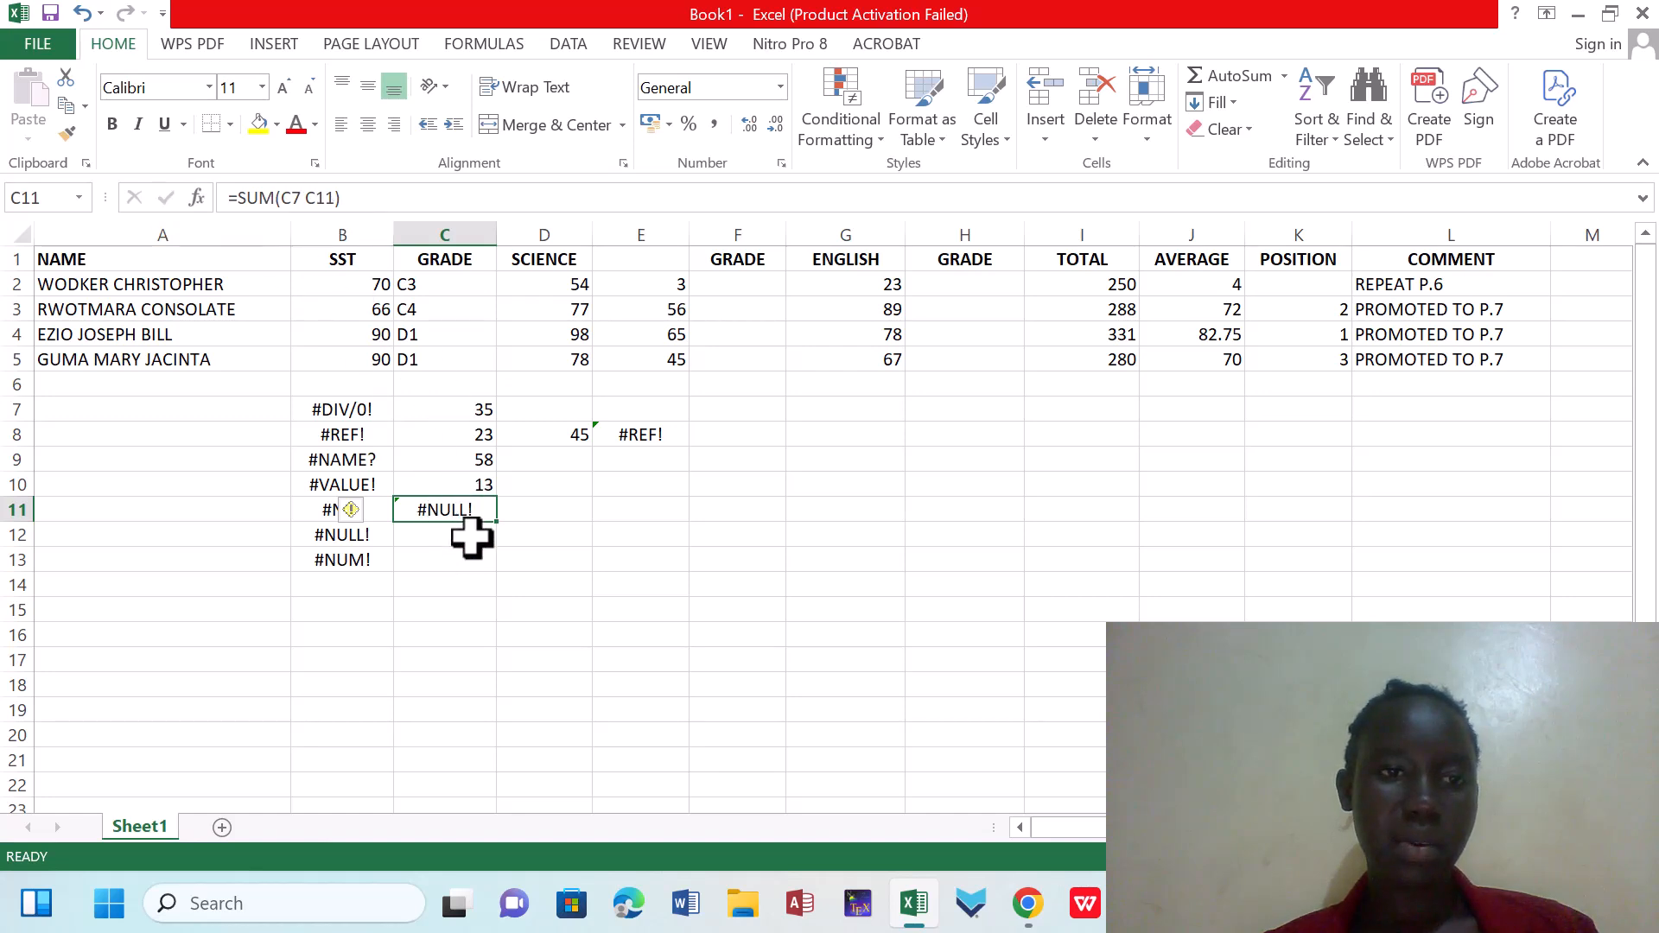
double_click(466, 509)
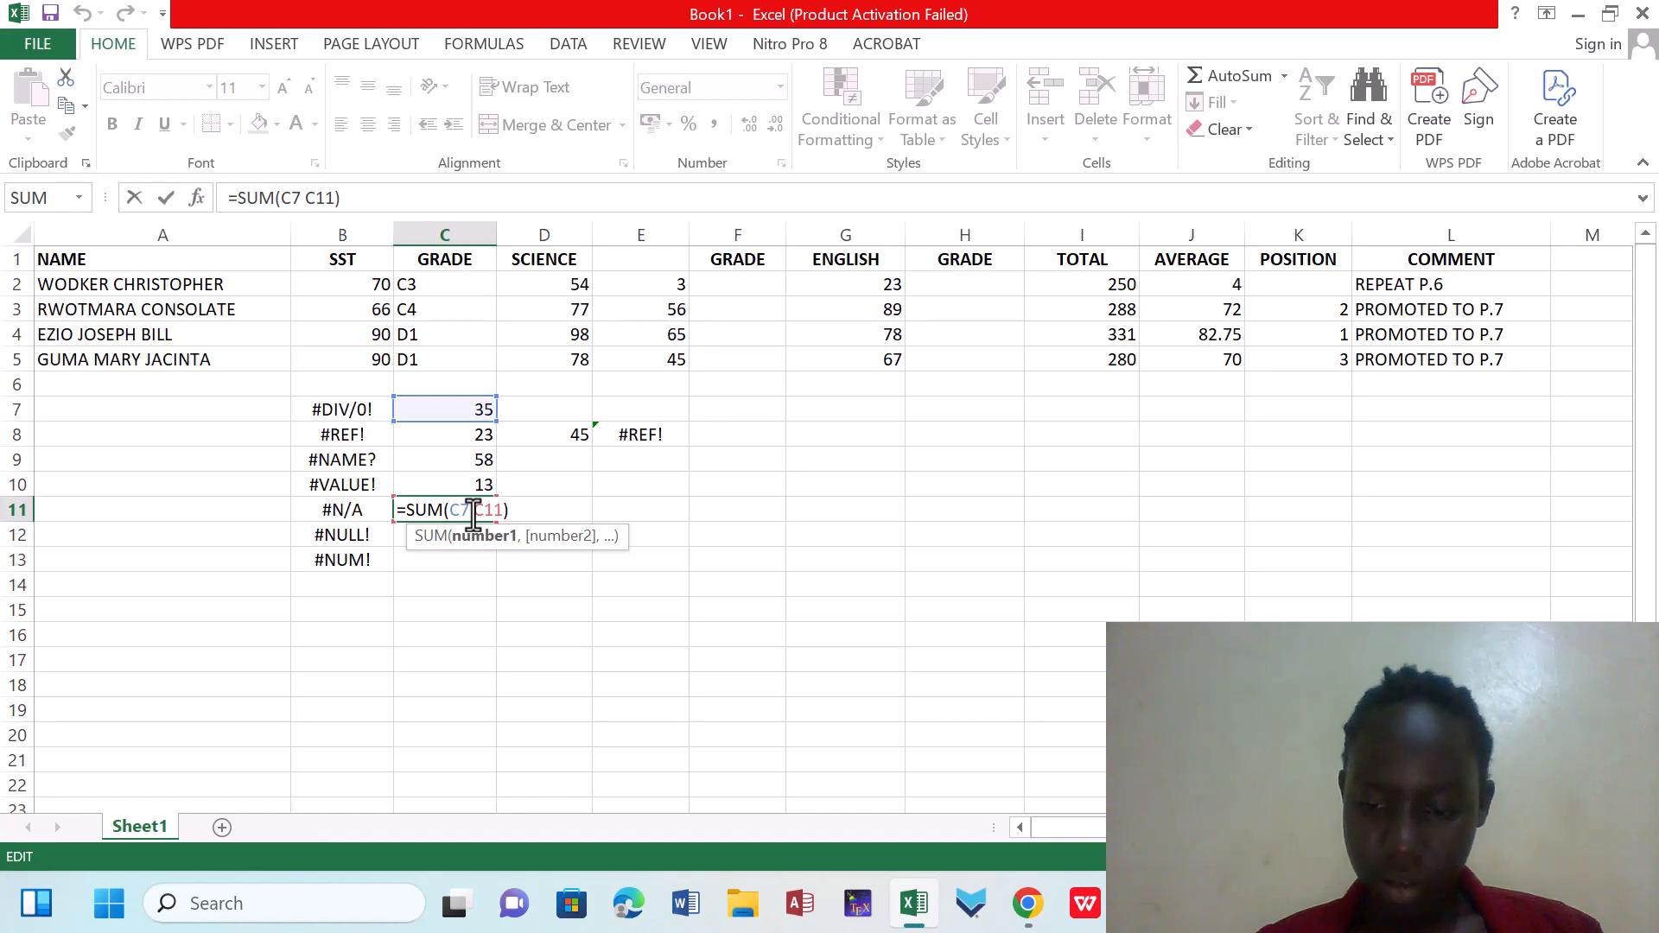
text(:)
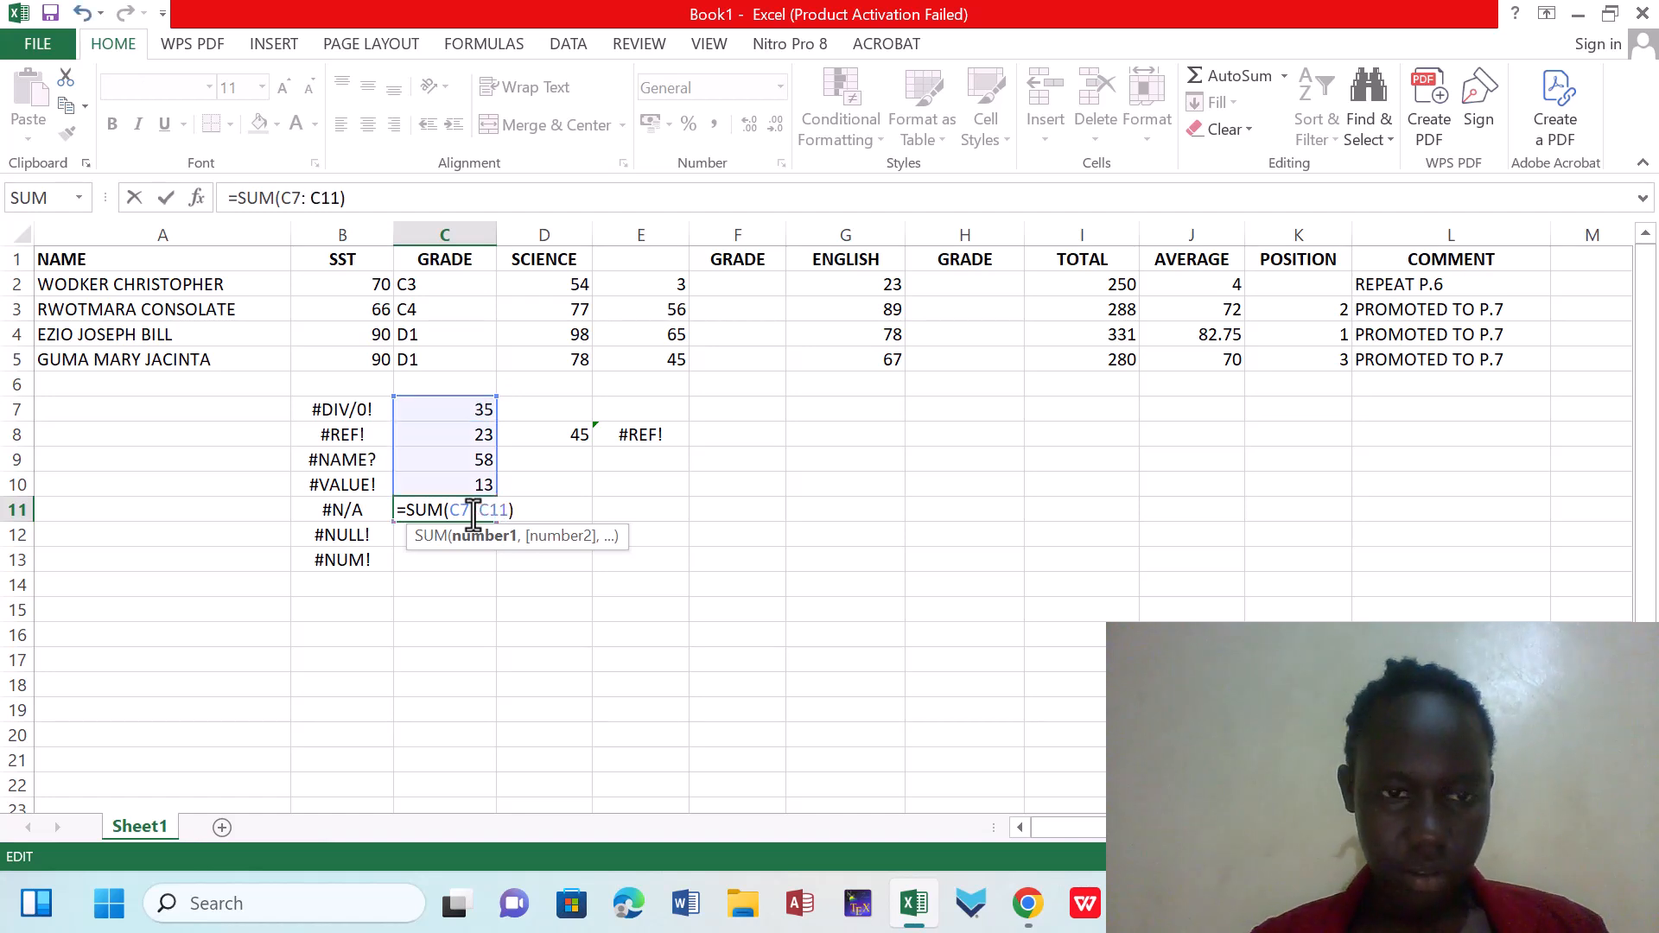
key(Return)
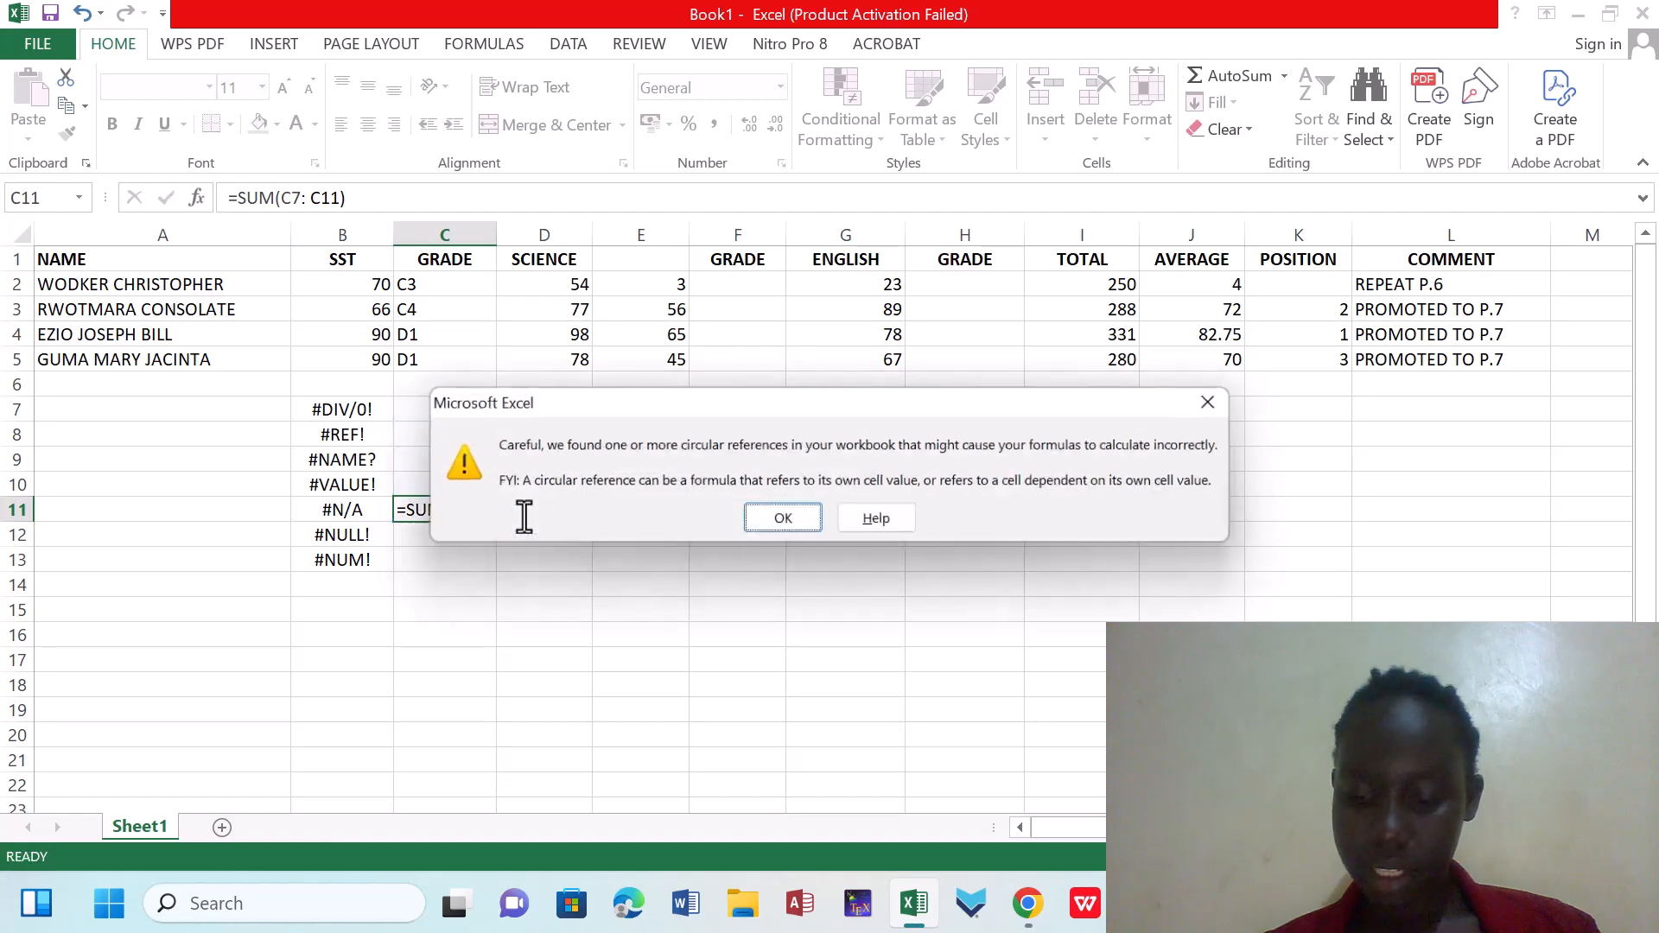
click(796, 515)
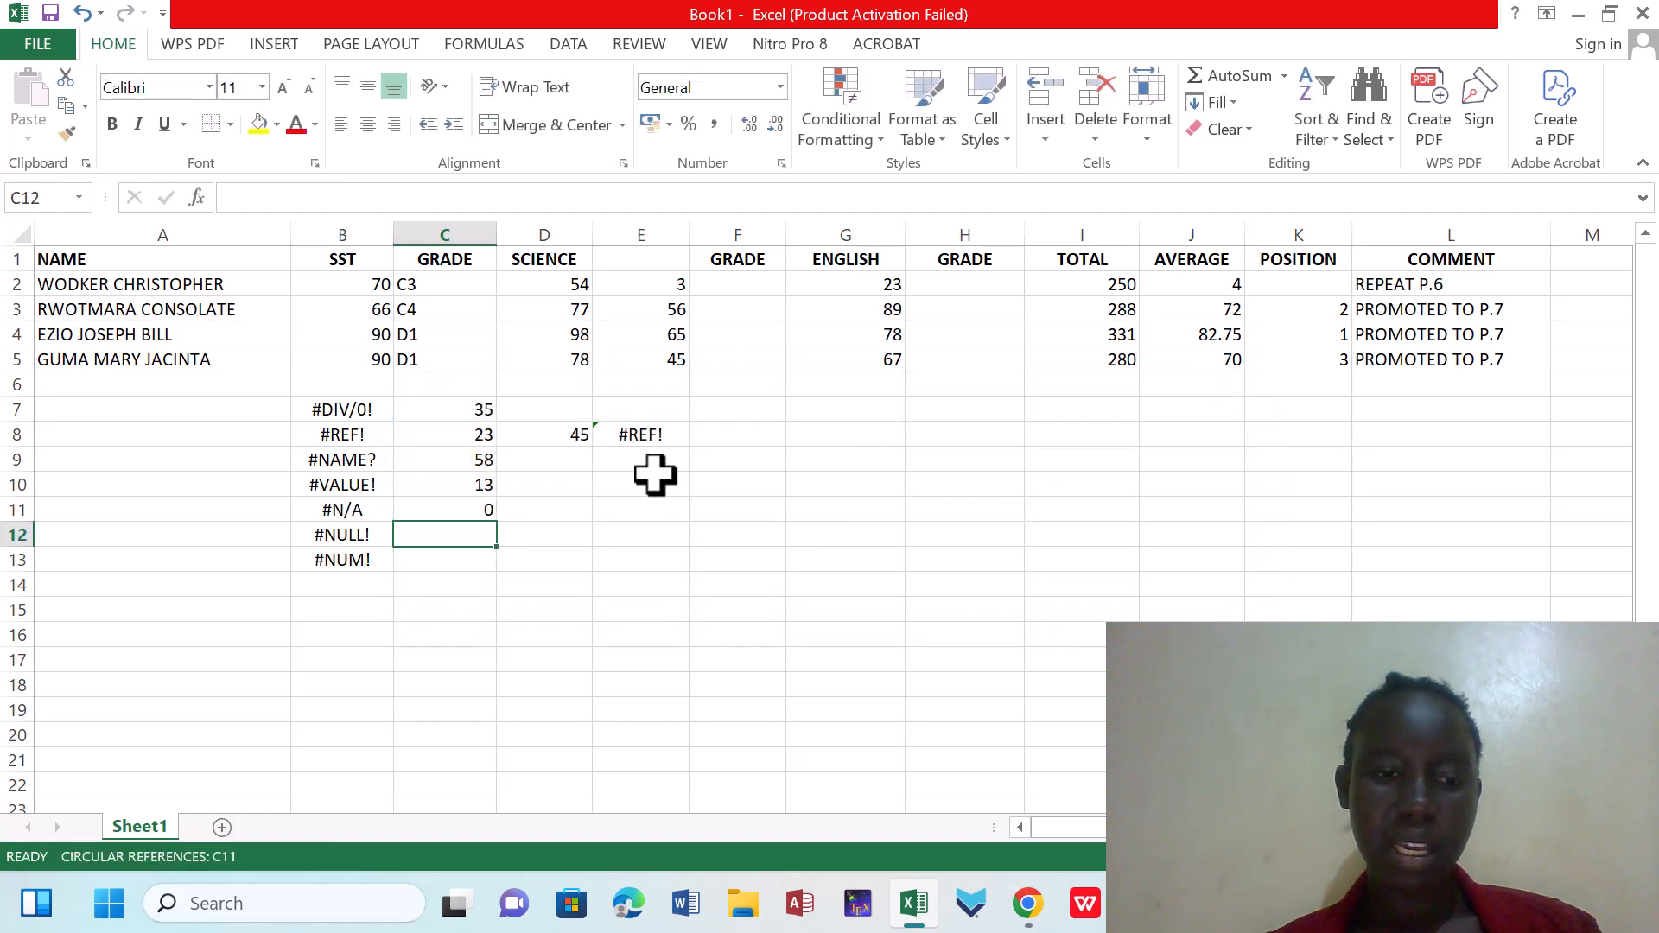
Shorten the range of the SUM formula in C11 so it reads =SUM(C7:C10) and excludes its own cell
click(476, 508)
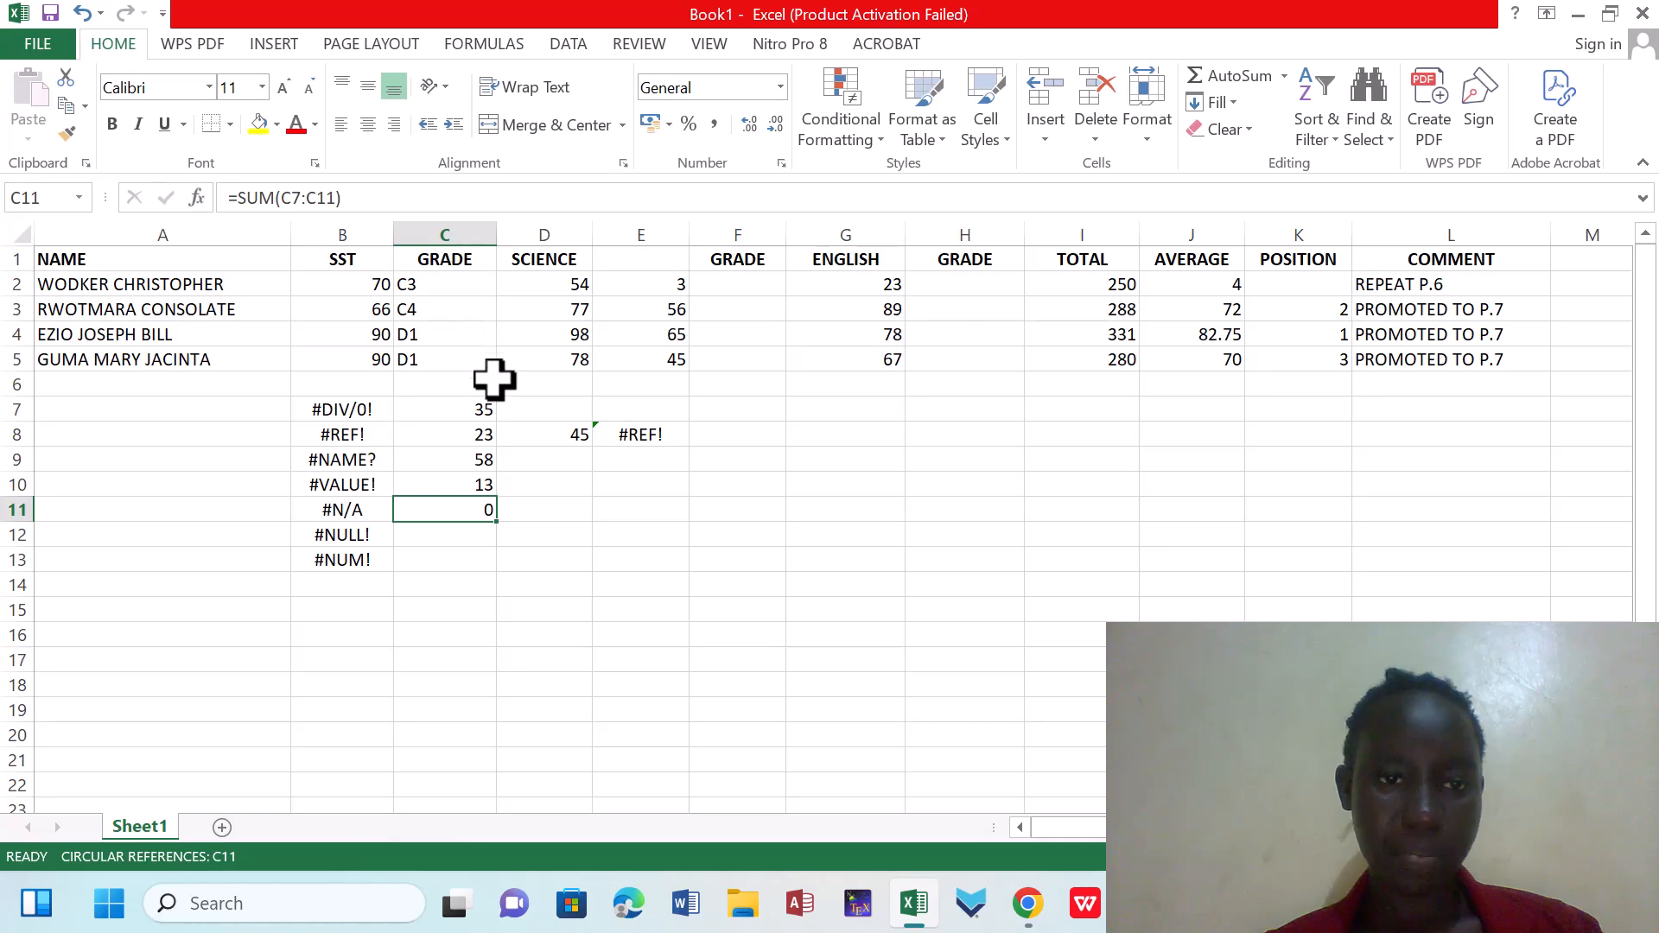
click(467, 413)
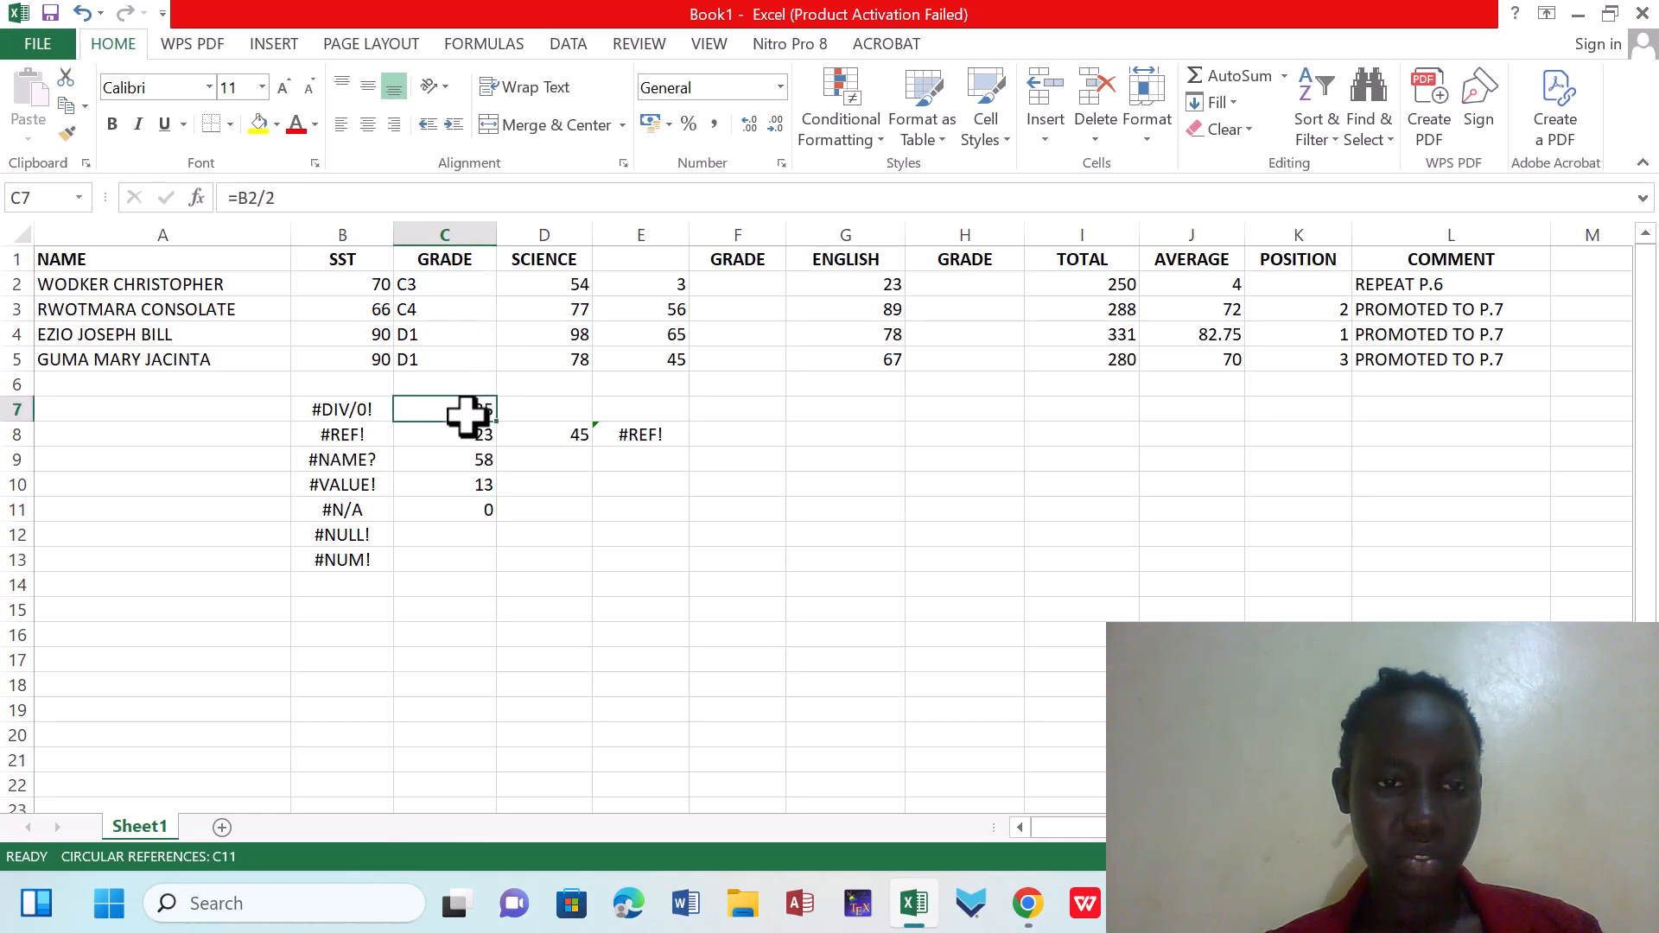
click(462, 499)
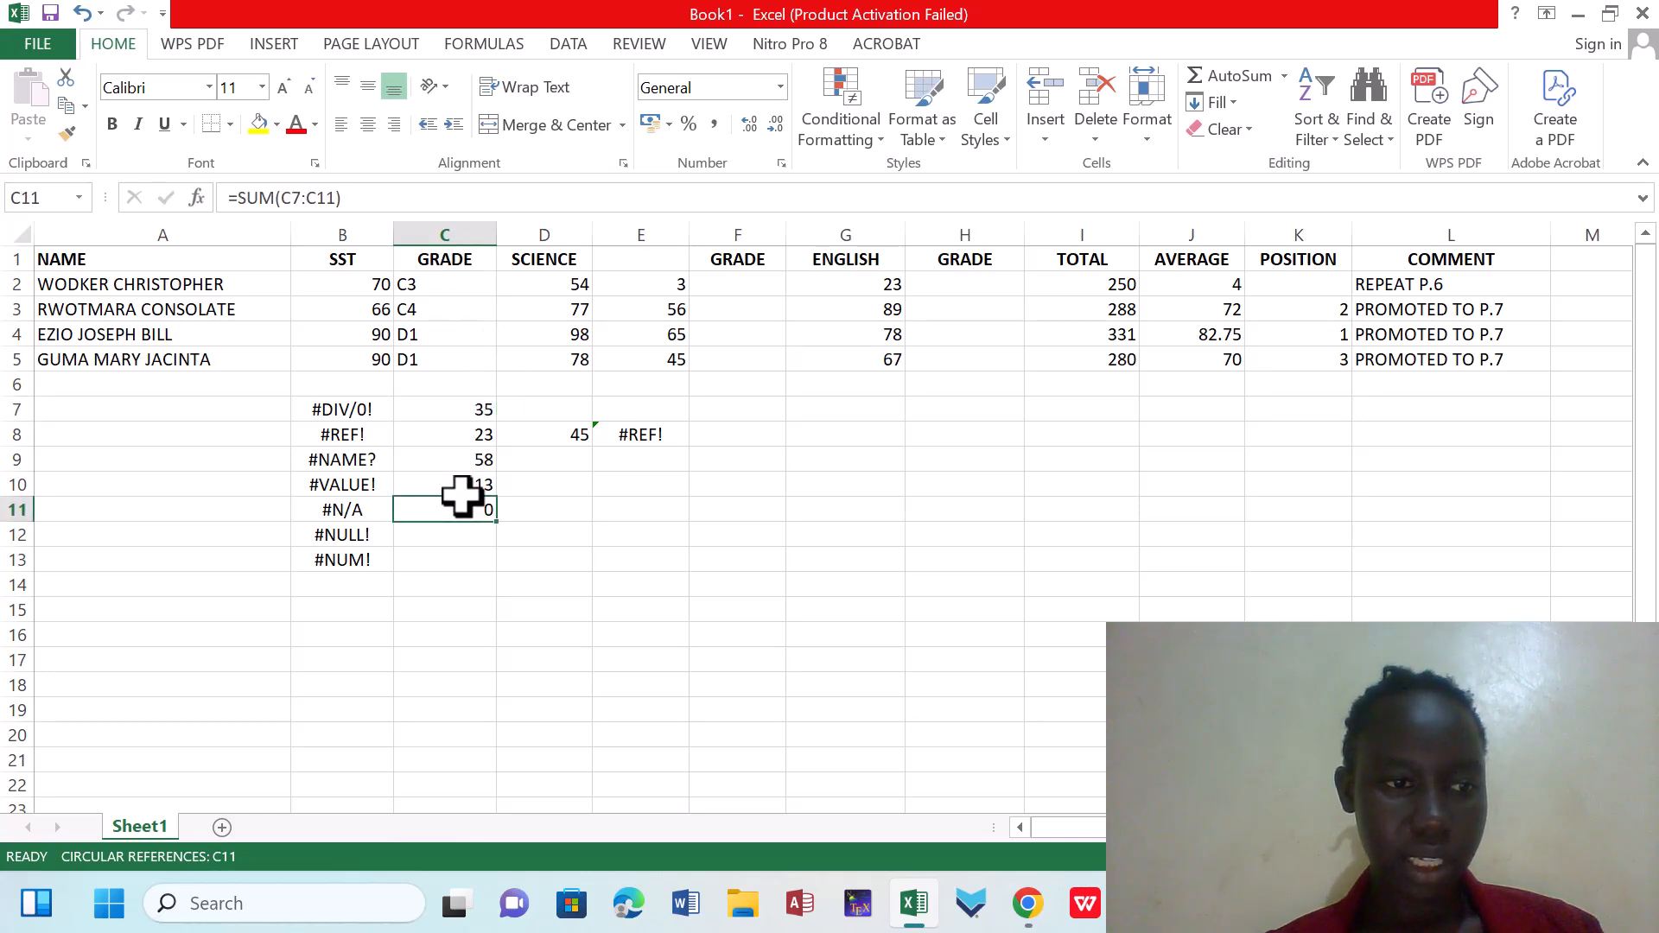
click(463, 485)
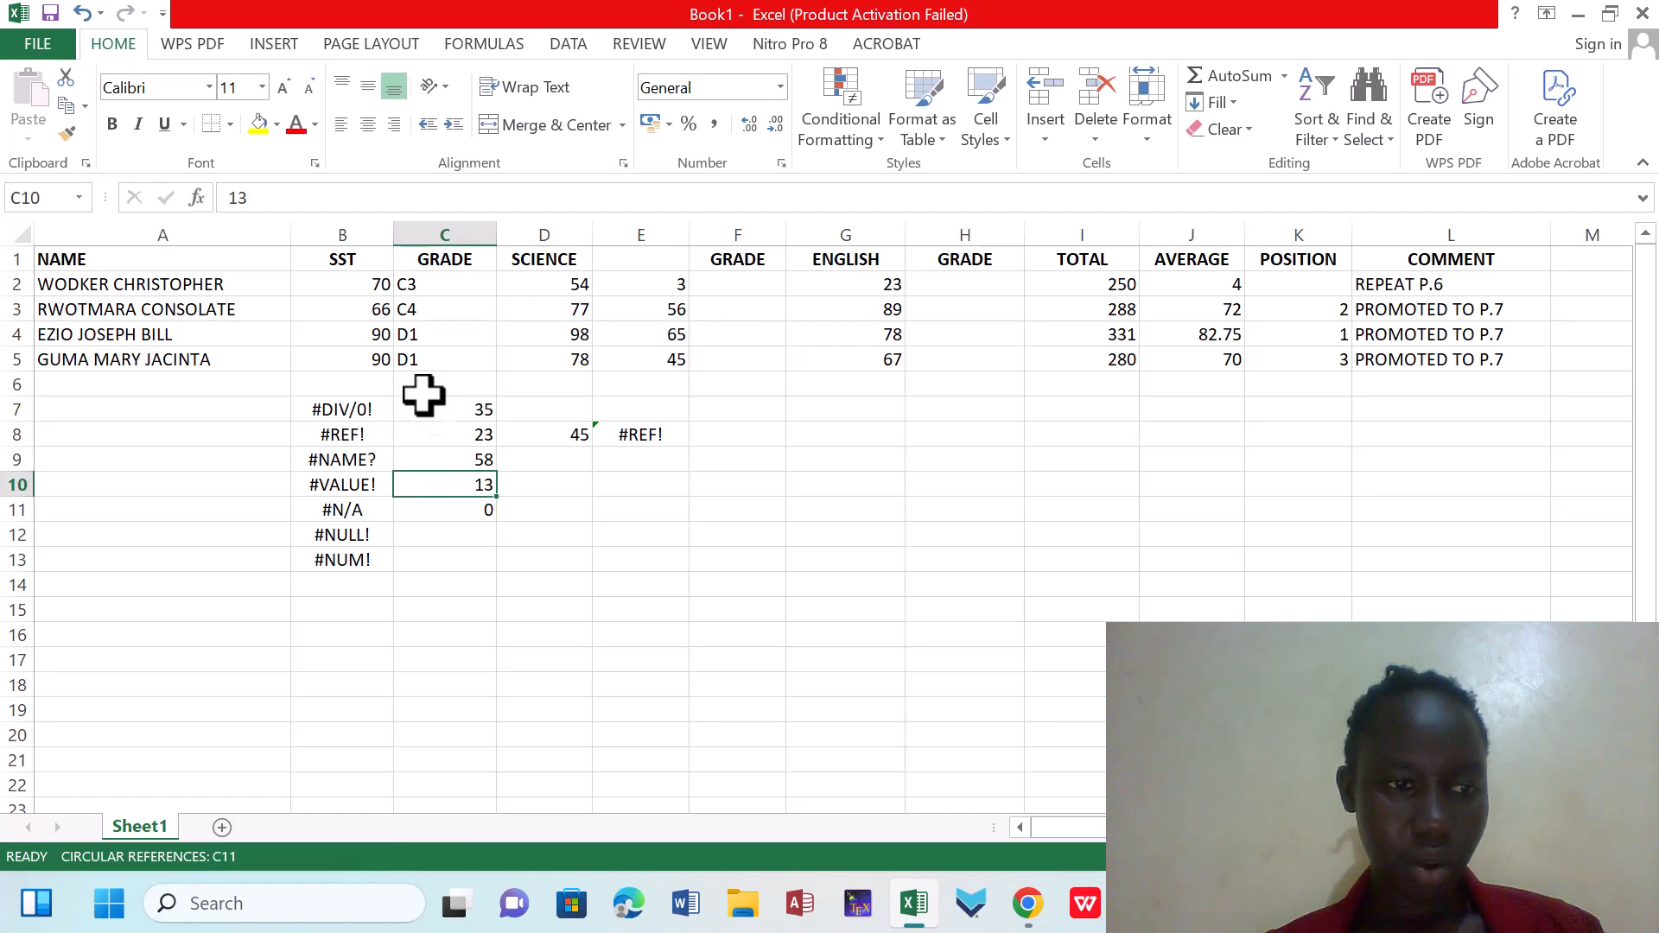
click(475, 512)
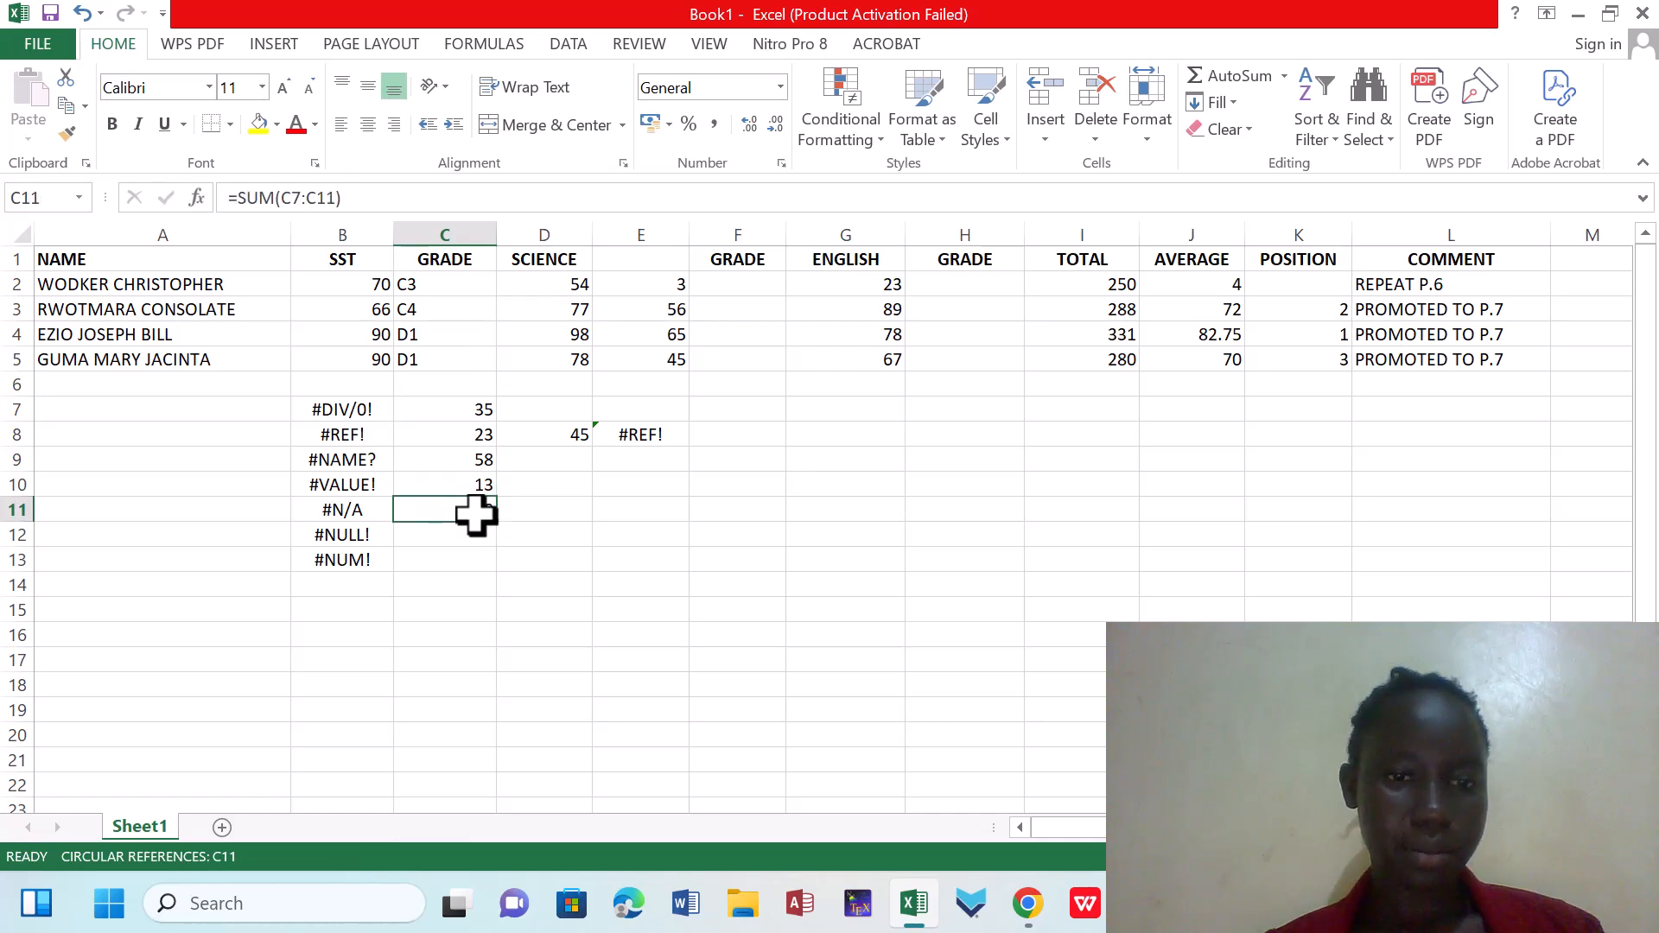
click(335, 198)
key(BackSpace)
text(0))
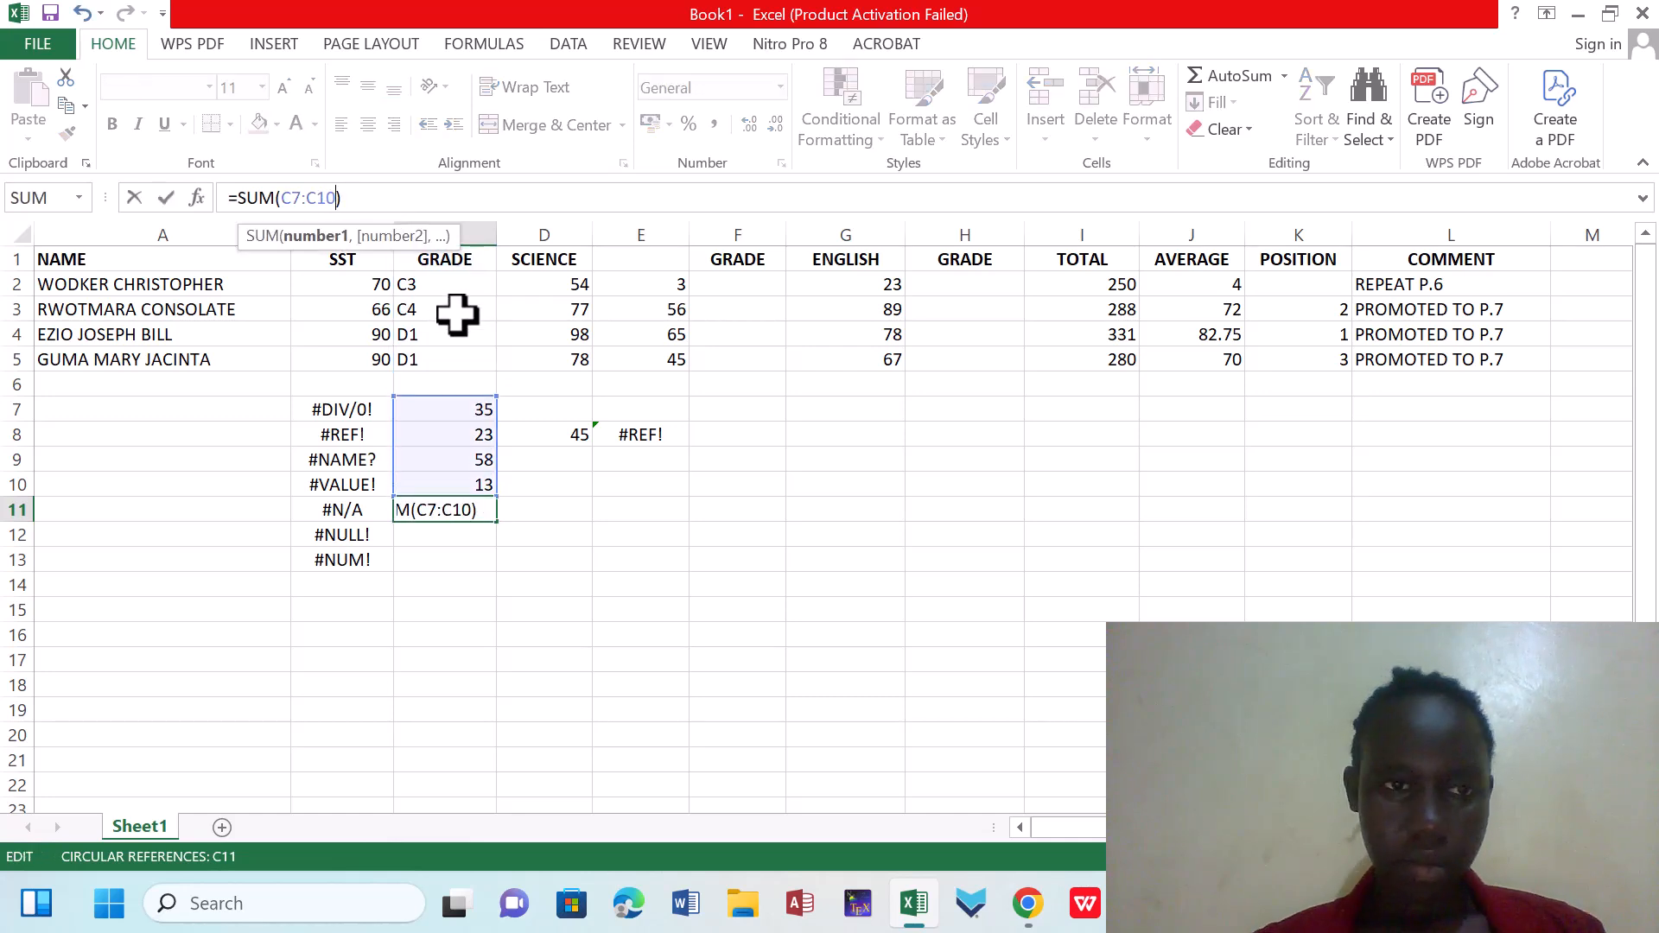
key(Return)
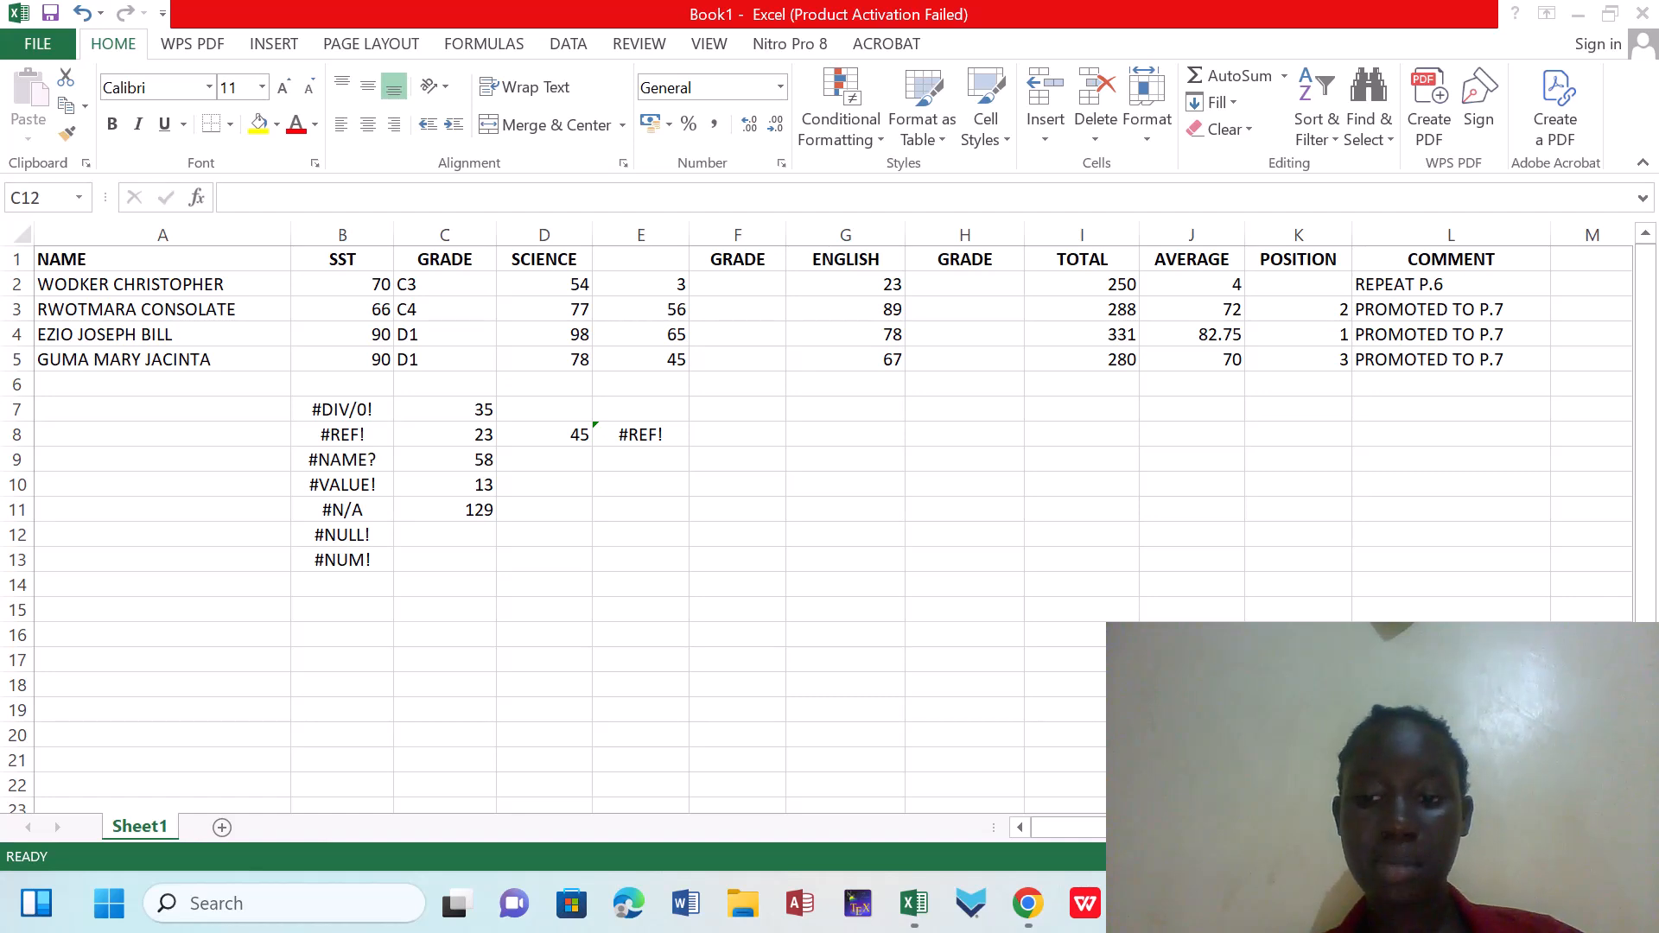
Enter =SQRT(-1) in C13, beside the #NUM! label, to take the square root of a negative number
key(Down)
key(BackSpace)
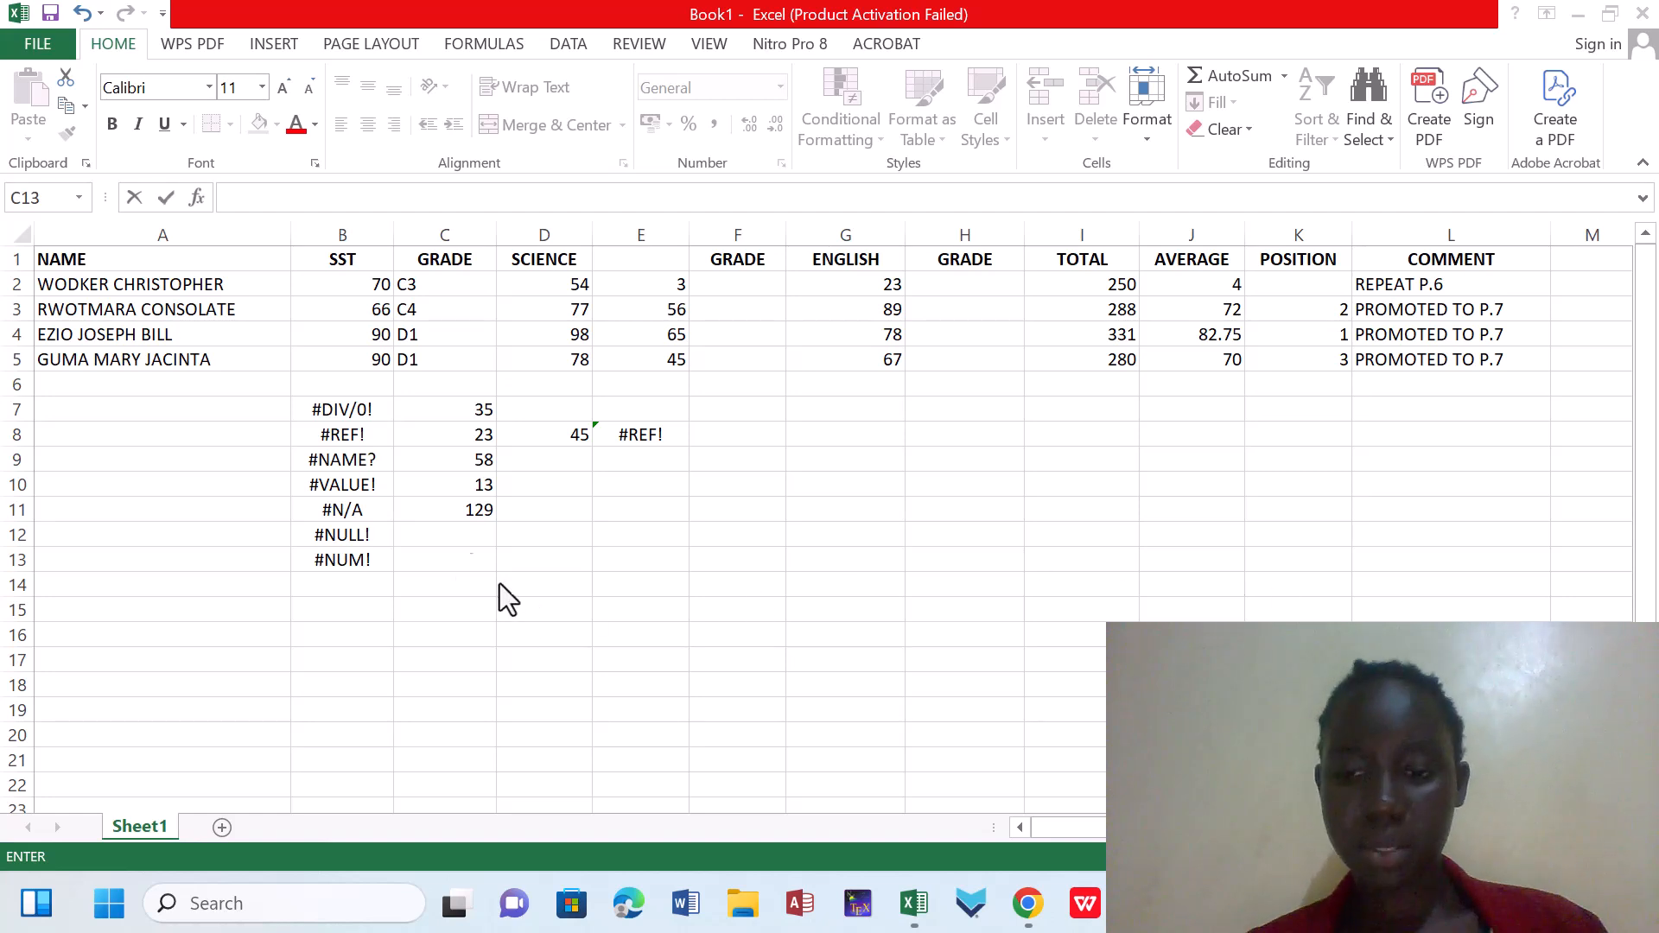
click(419, 531)
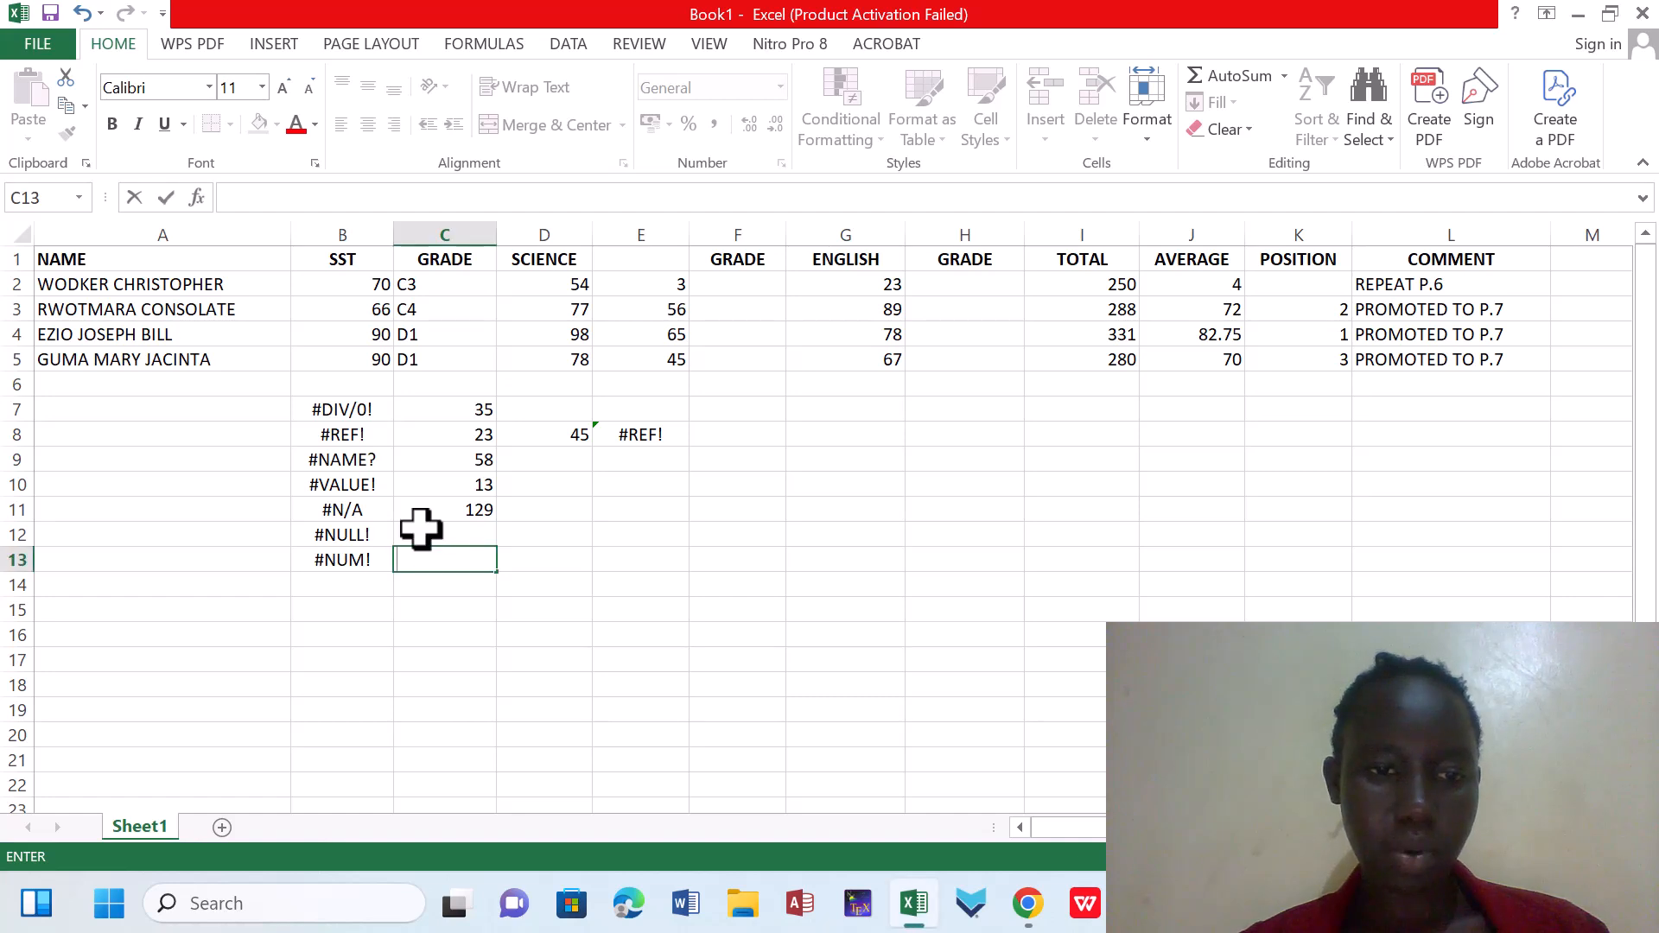
text(=SQ)
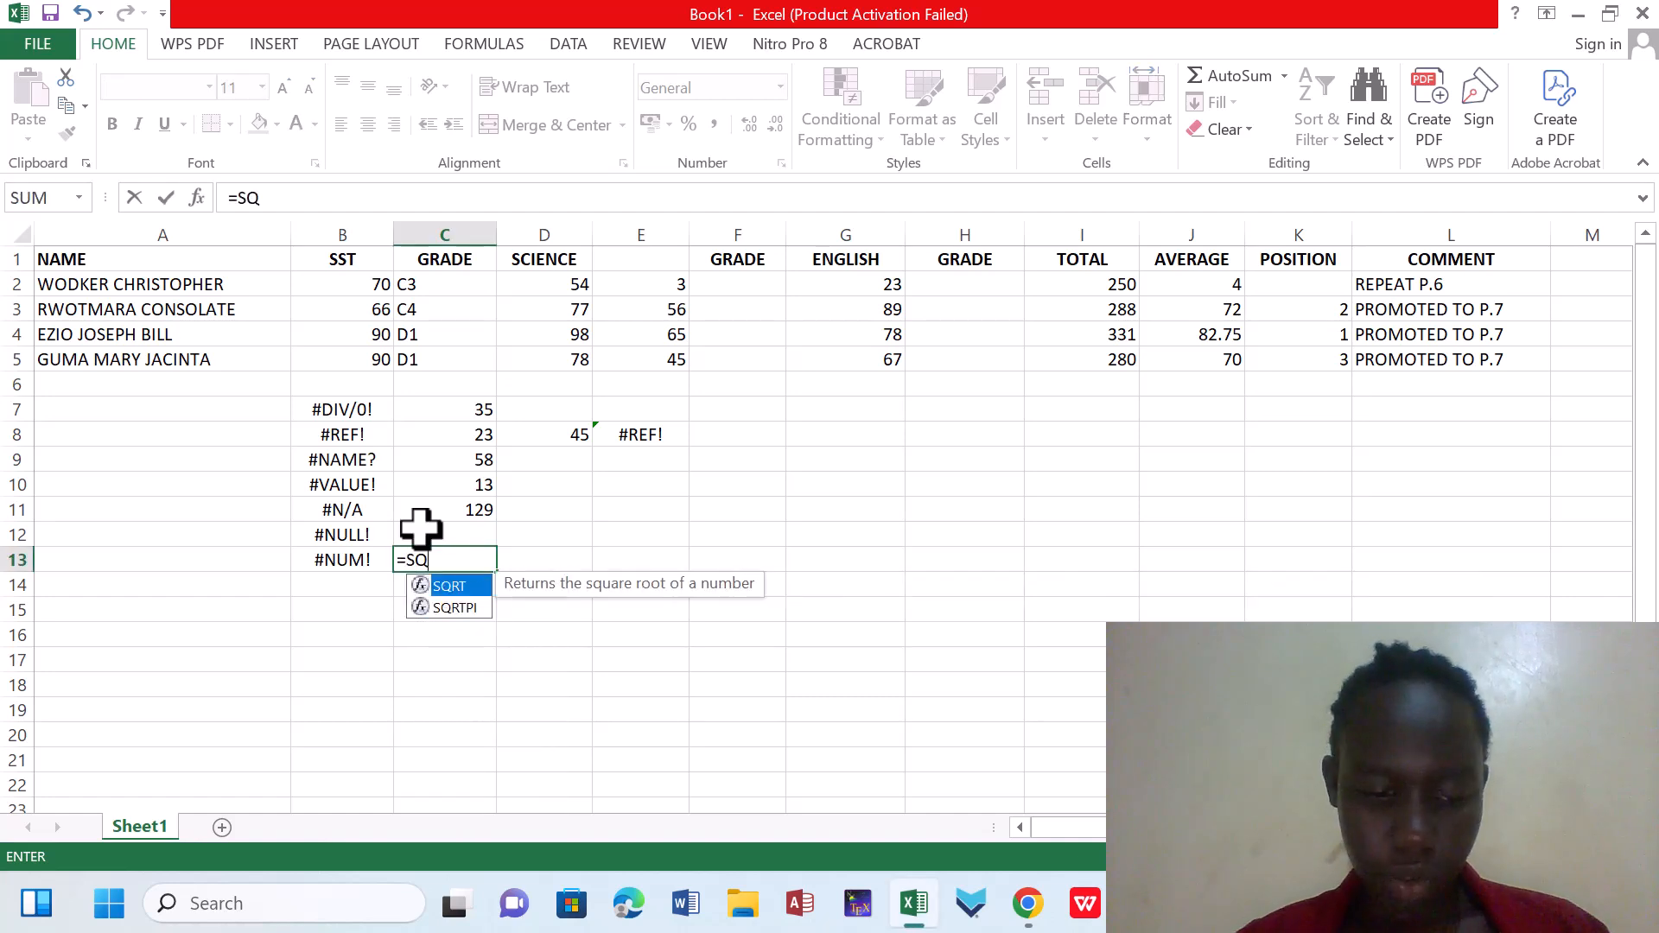
text(RT)
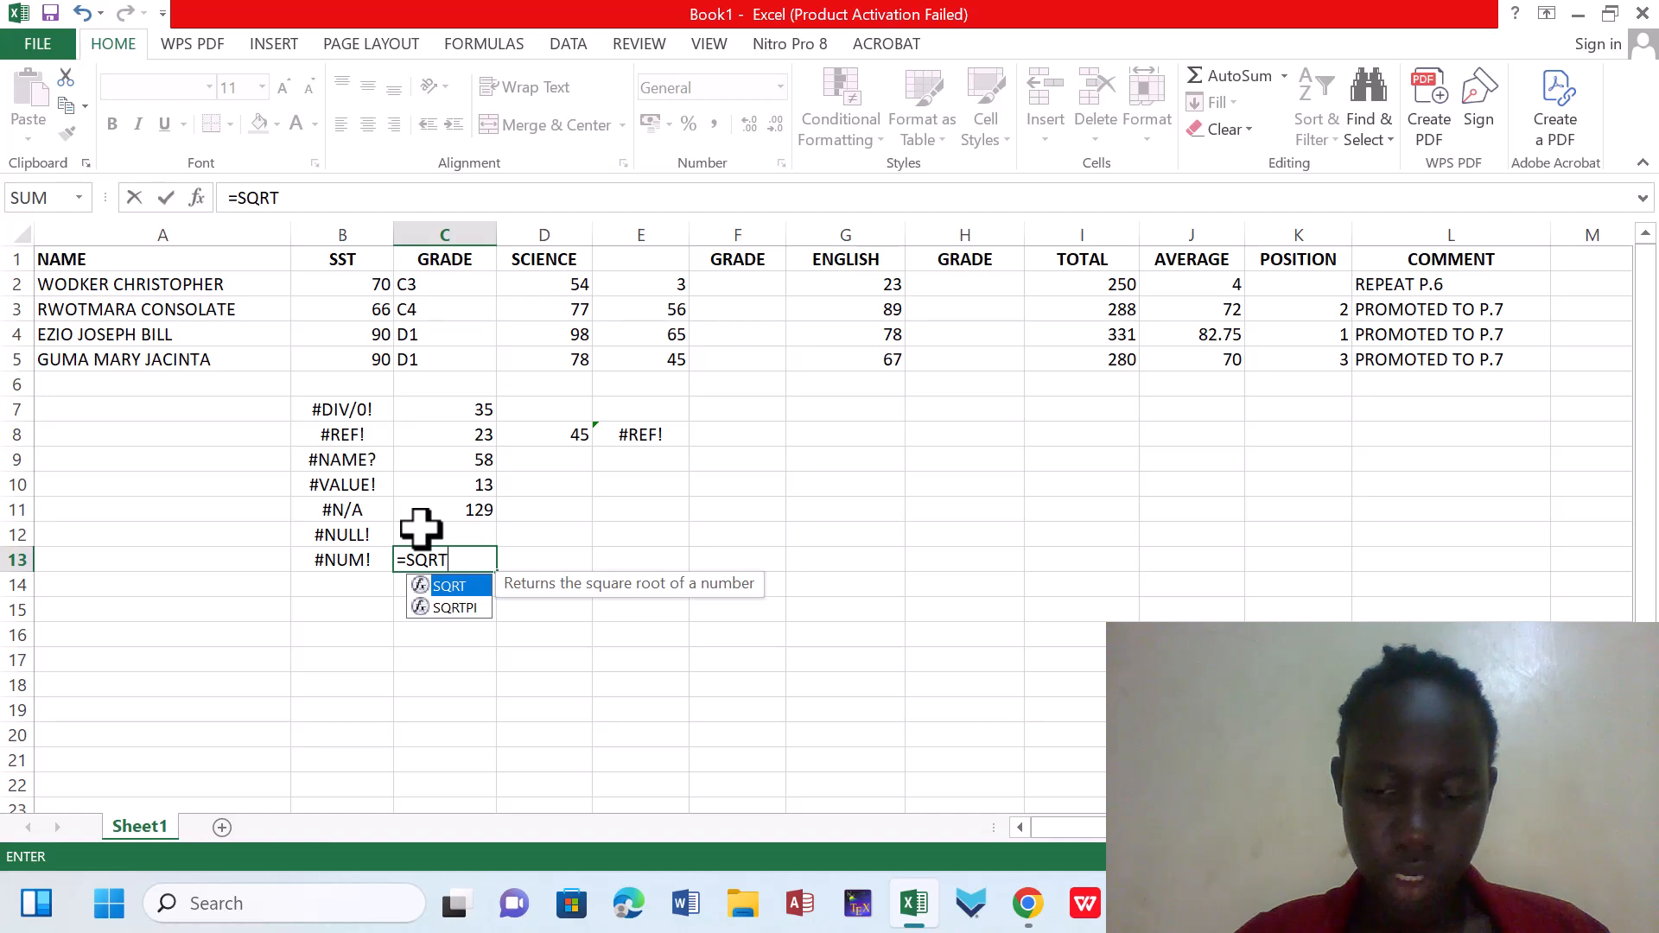
text((-)
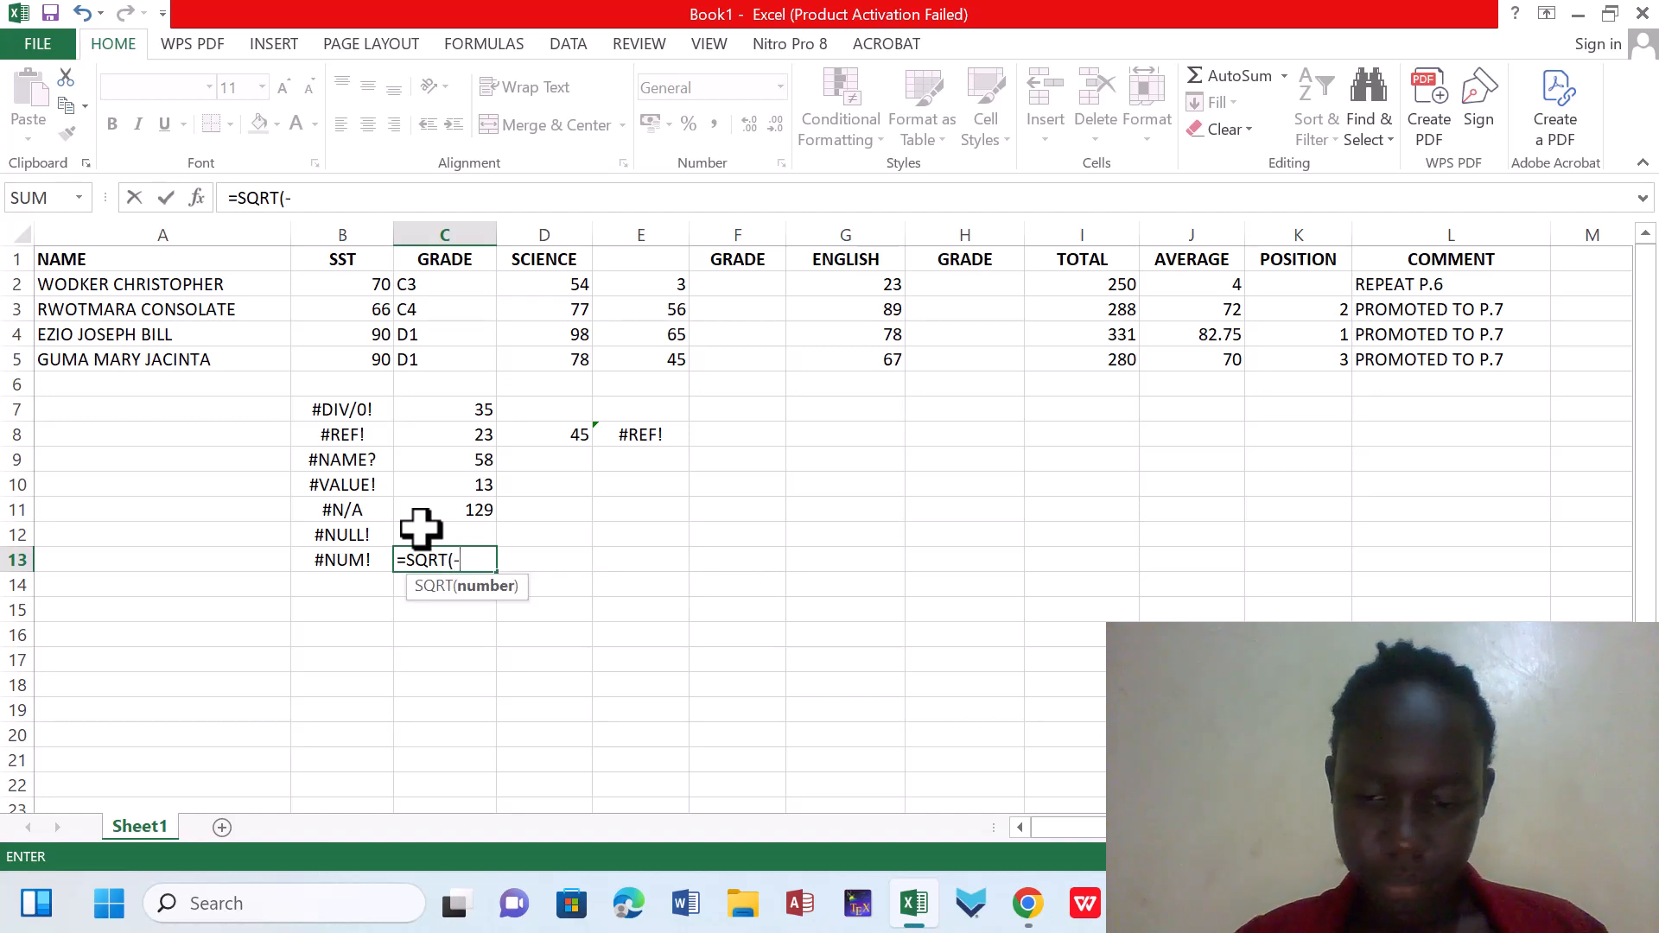
text(1))
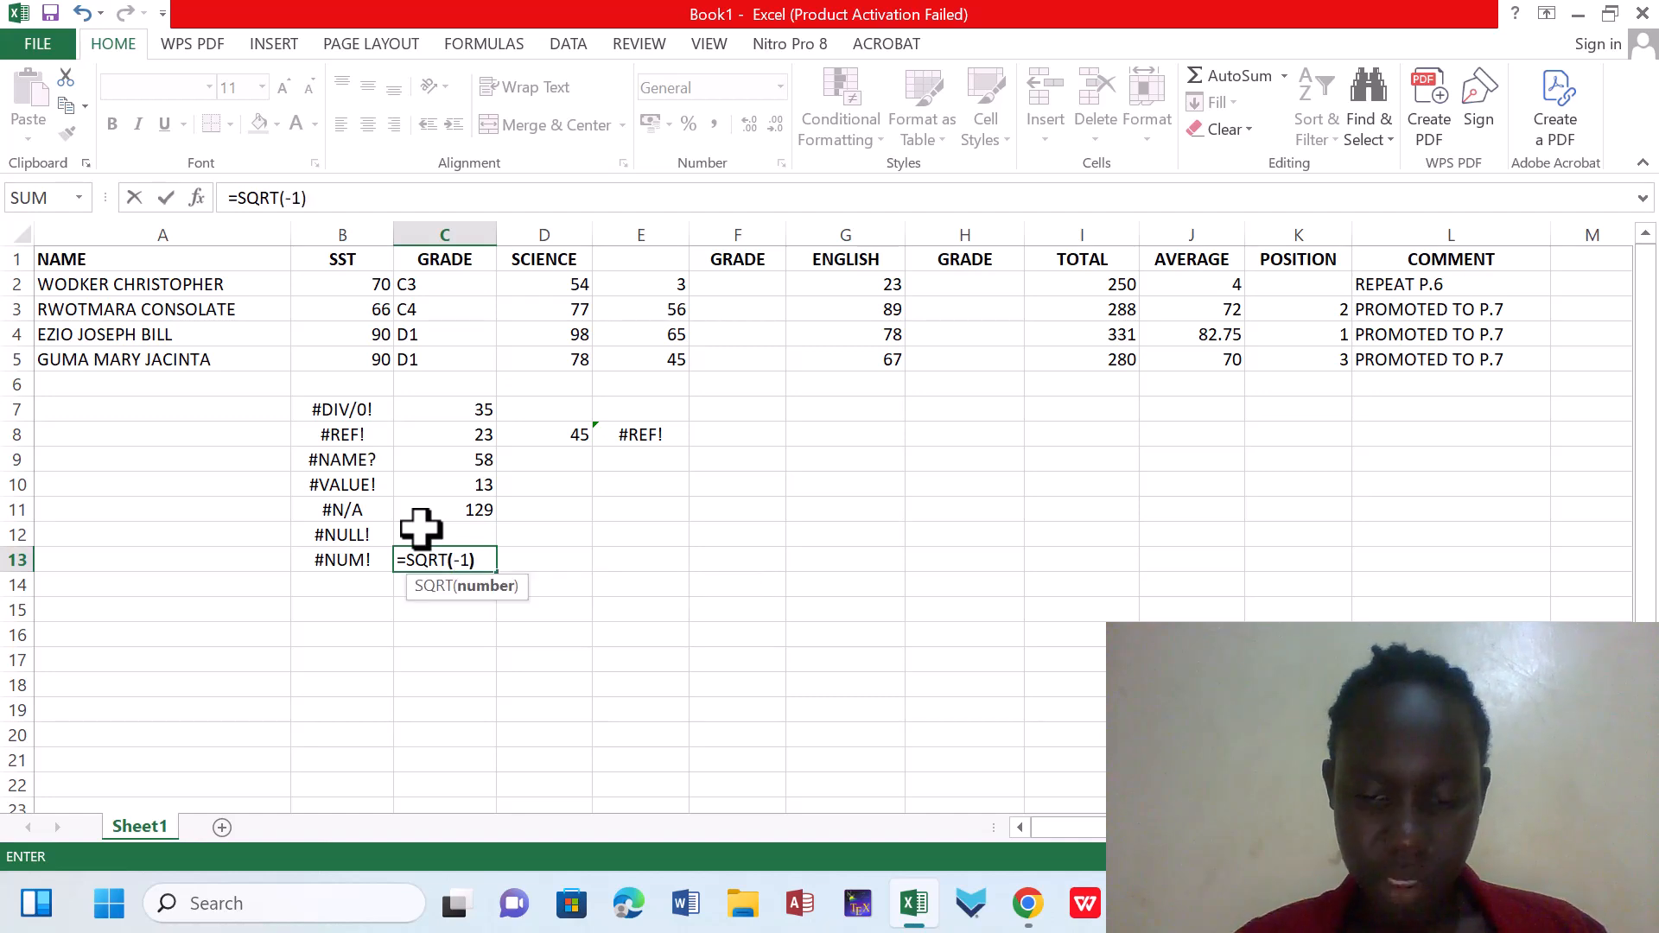
key(Return)
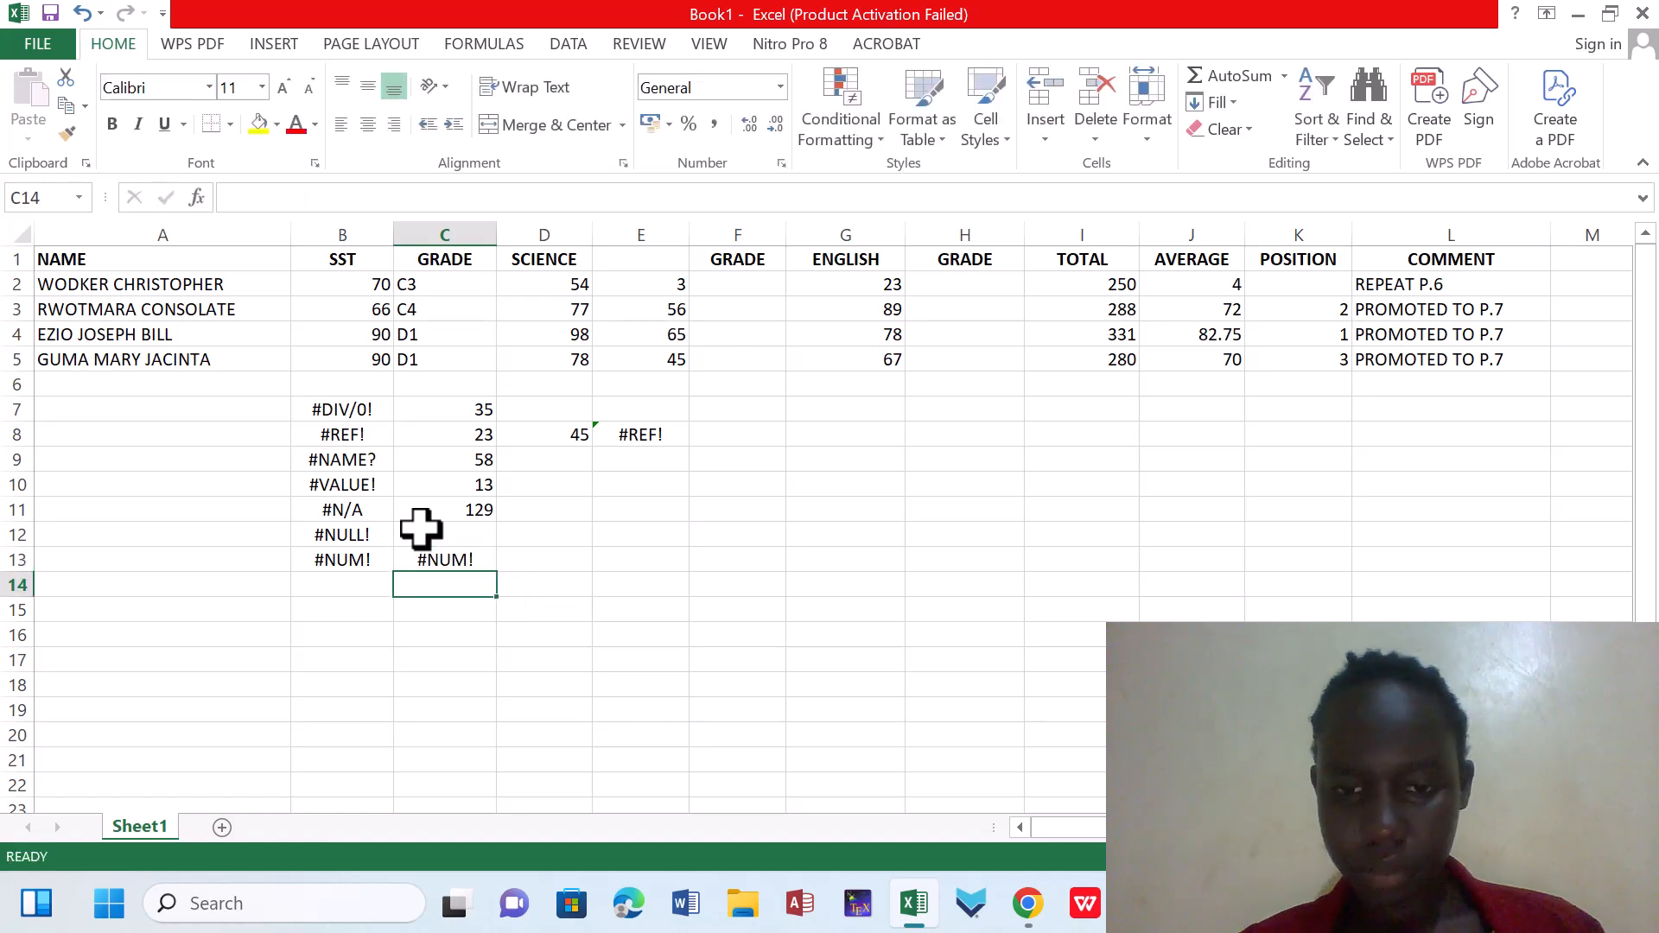